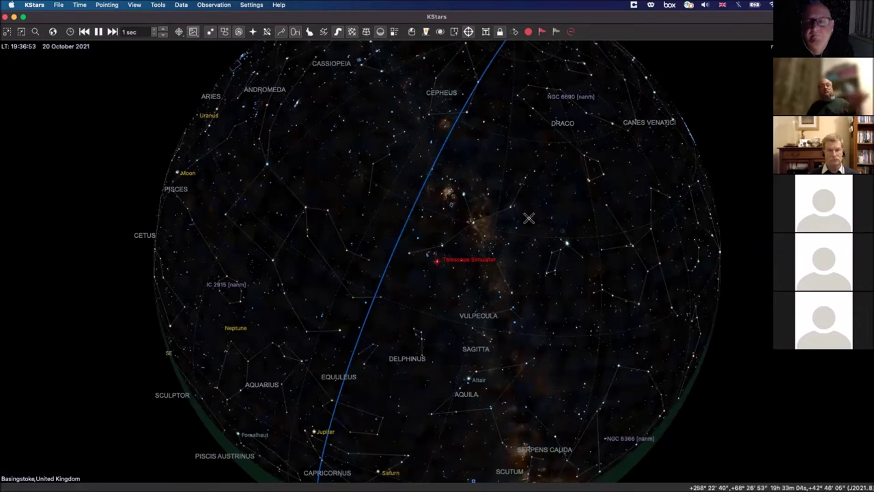
Step: Open the Ekos Simulators Profile window from the KStars toolbar
{"action": "mouse_move", "coordinate": [530, 218]}
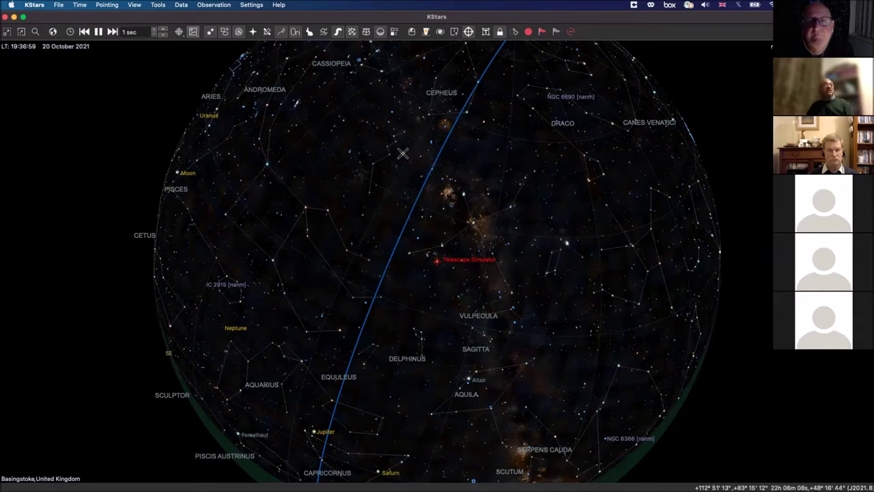
{"action": "left_click", "coordinate": [410, 34]}
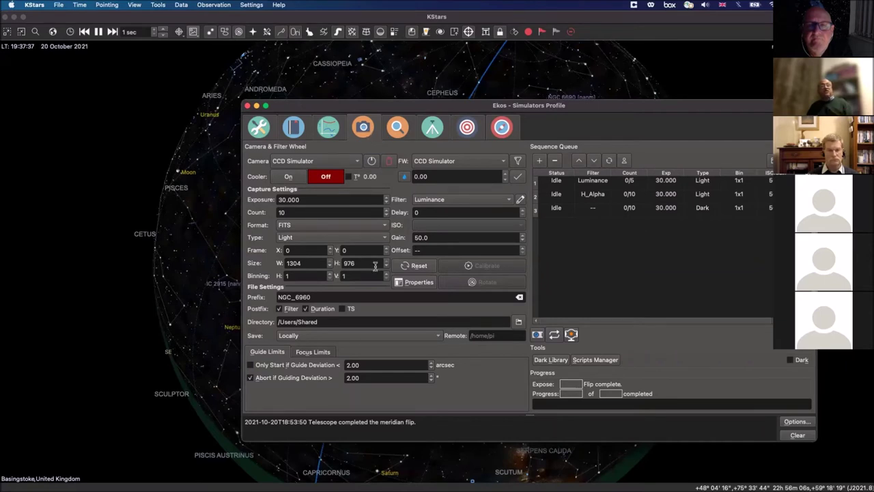
Step: Cycle through the Focus, Mount, Align, Guide and Capture modules, ending on Focus
{"action": "left_click", "coordinate": [398, 131]}
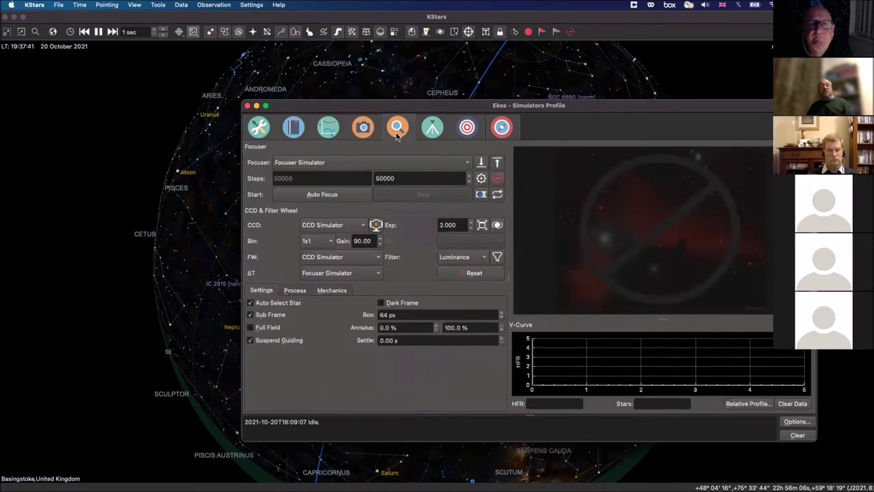
{"action": "left_click", "coordinate": [434, 128]}
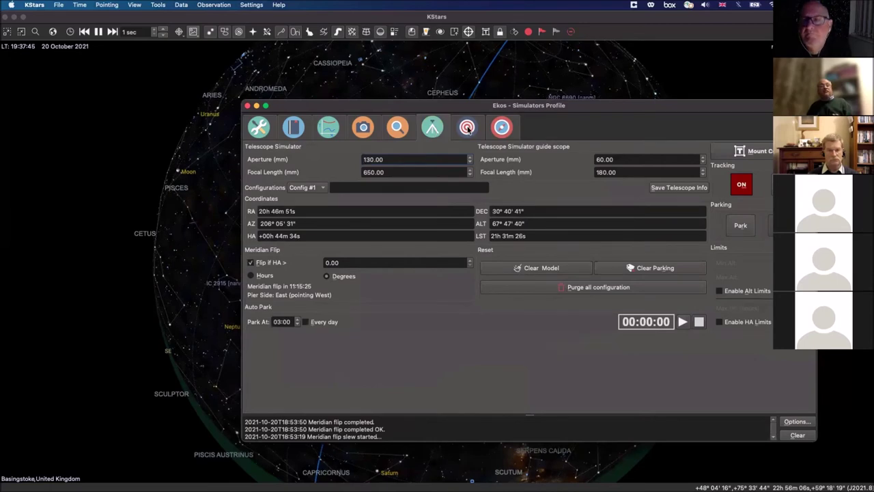
{"action": "left_click", "coordinate": [467, 129]}
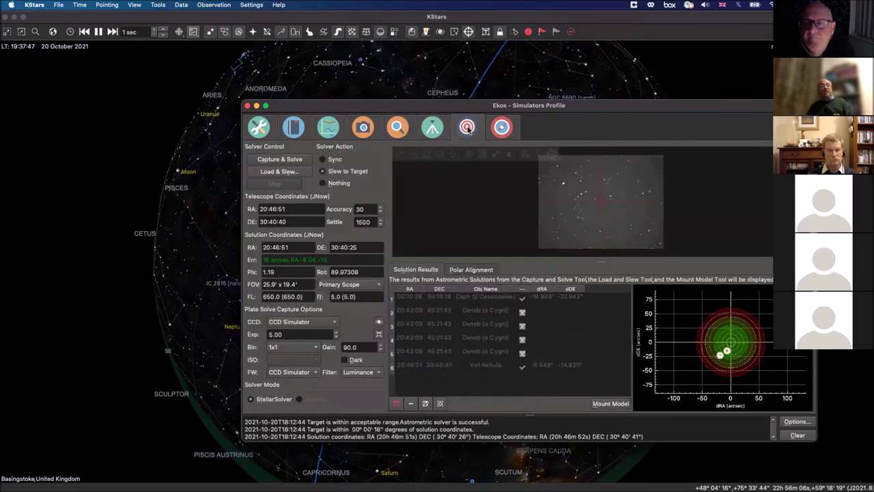
{"action": "left_click", "coordinate": [508, 131]}
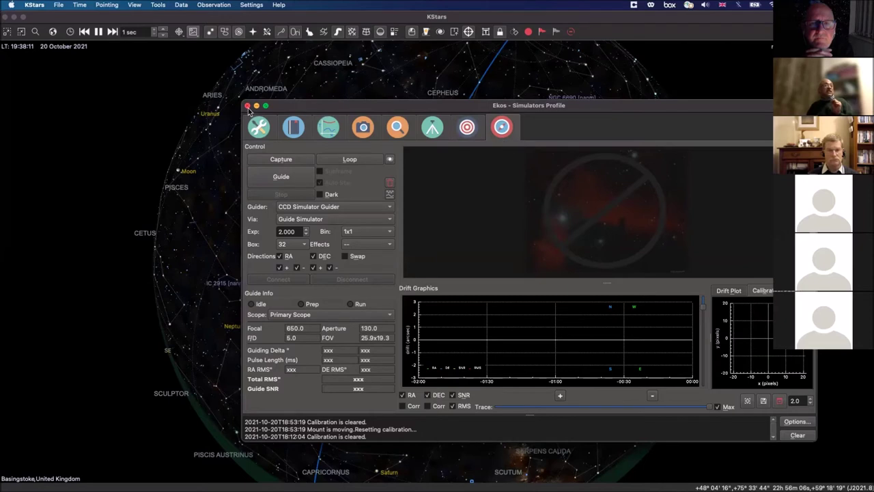
{"action": "left_click", "coordinate": [364, 127]}
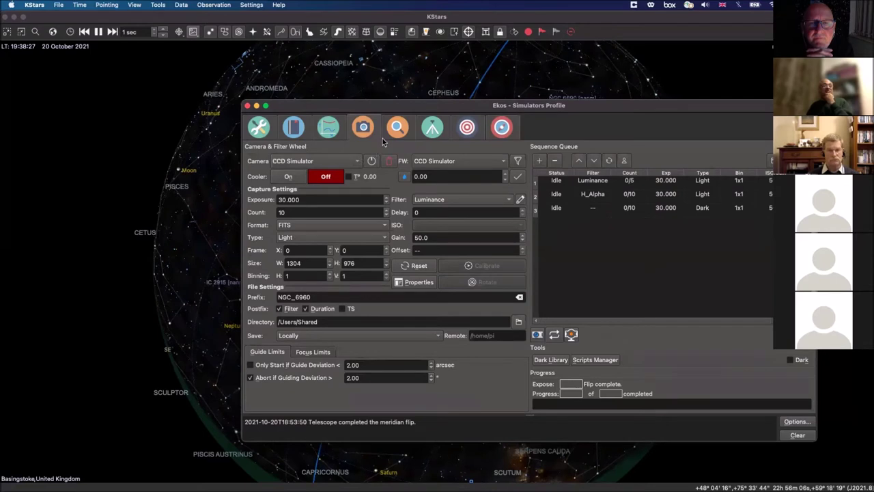
{"action": "left_click", "coordinate": [394, 129]}
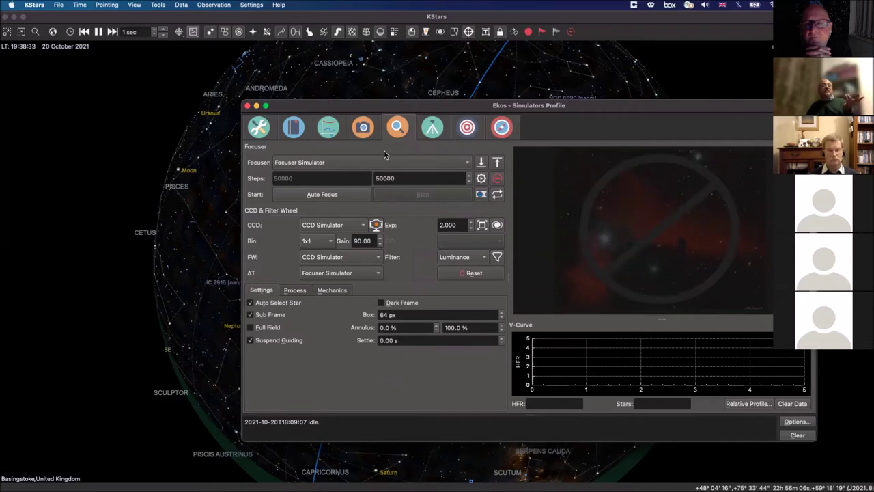
Step: Capture a focusing test frame with one star at HFR 2.97, then maximize the Ekos window
{"action": "left_click", "coordinate": [481, 195]}
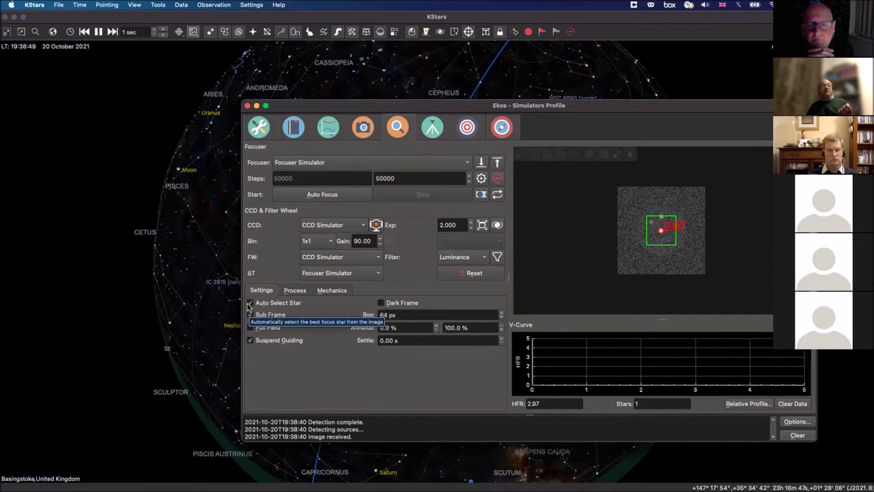
{"action": "double_click", "coordinate": [361, 110]}
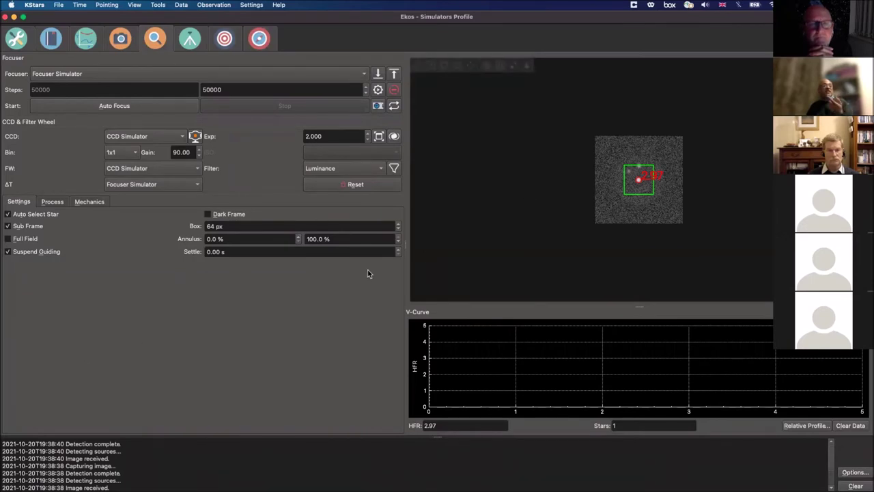
Step: Disable Auto Select Star and Sub Frame, then capture a full-field frame showing 40 stars
{"action": "left_click", "coordinate": [7, 215]}
{"action": "left_click", "coordinate": [10, 229]}
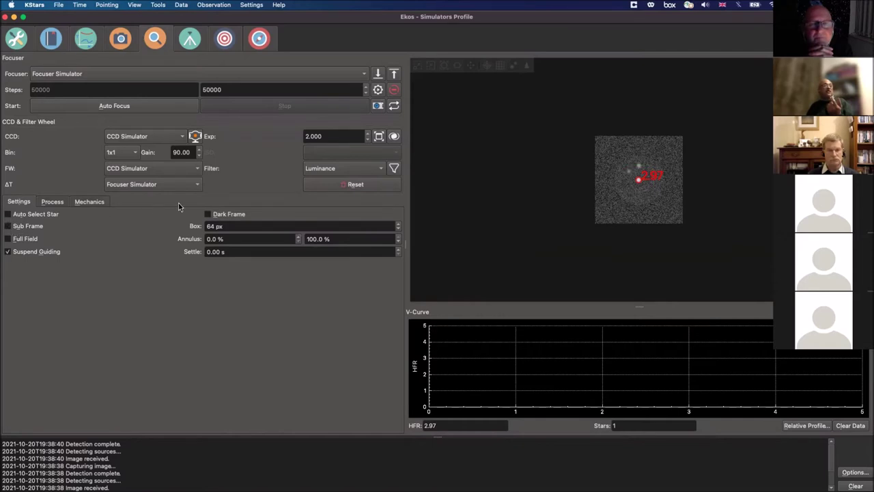
{"action": "left_click", "coordinate": [378, 106]}
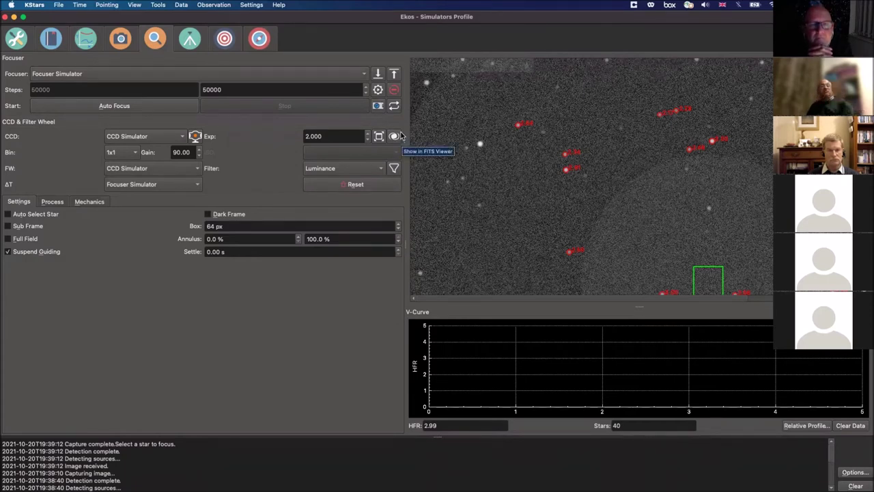
Step: Re-enable auto star selection and capture sub-framed frames, the latest star at HFR 2.98
{"action": "mouse_move", "coordinate": [542, 161]}
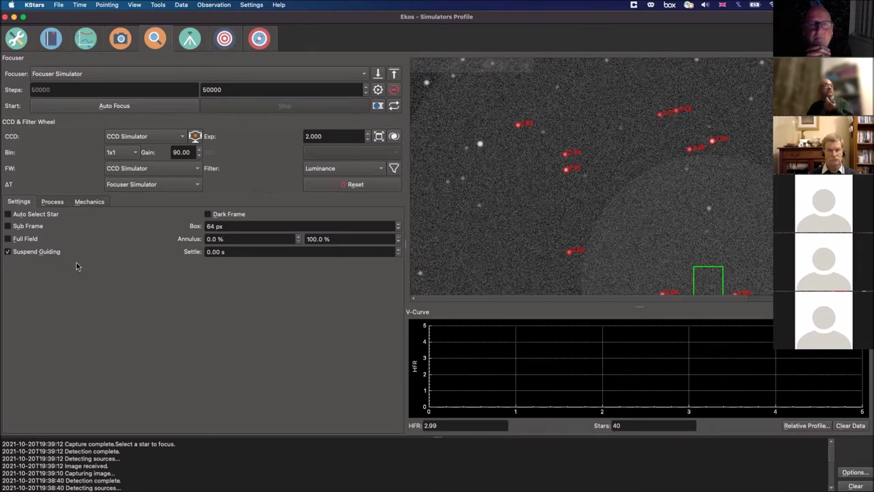
{"action": "left_click", "coordinate": [8, 214]}
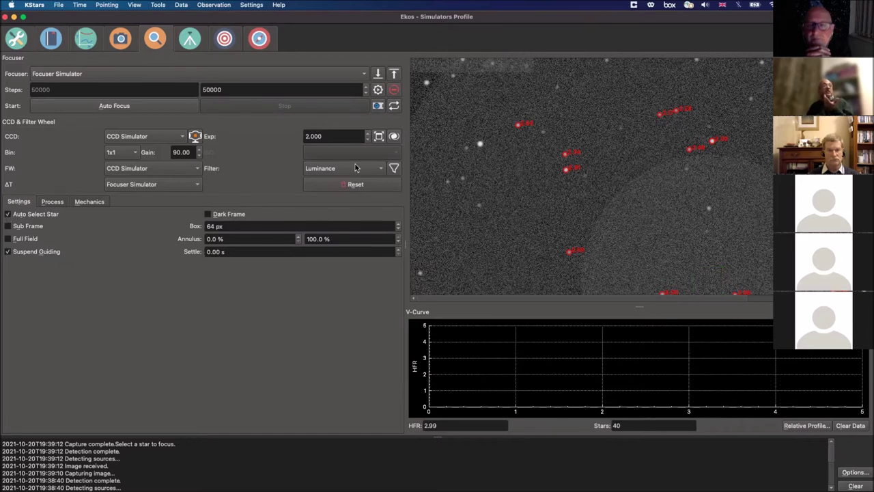
{"action": "left_click", "coordinate": [377, 107]}
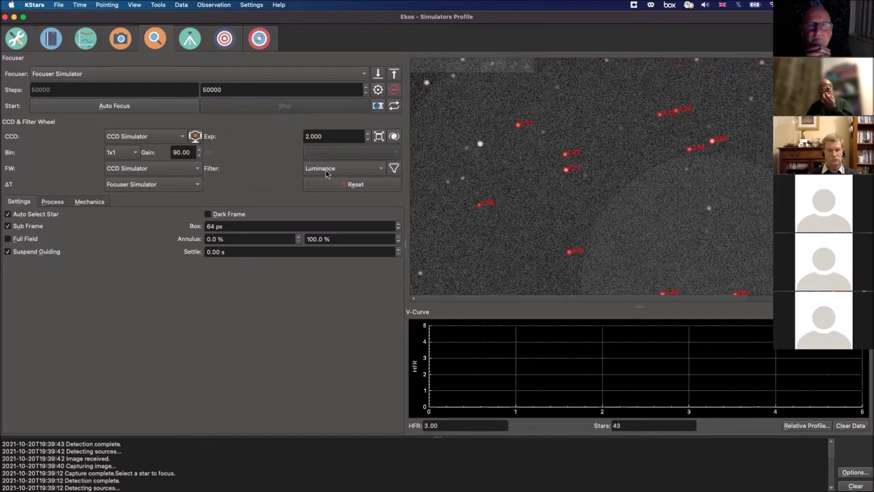
{"action": "left_click", "coordinate": [377, 106]}
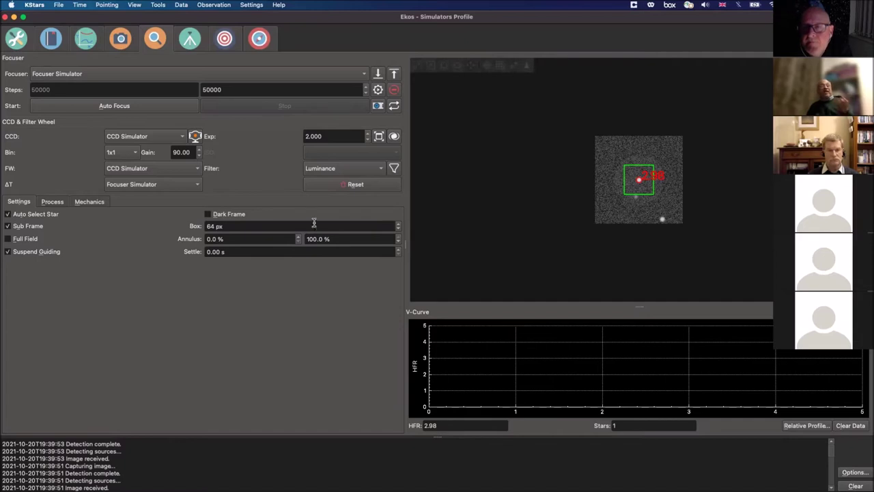
Step: Run autofocus until the V-curve reaches HFR 1.91 at position 44,051, then abort it
{"action": "left_click", "coordinate": [125, 109]}
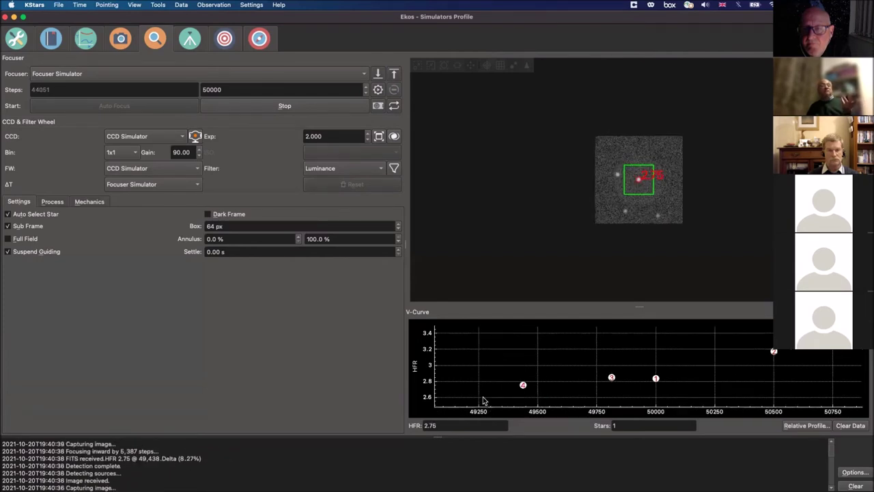
{"action": "left_click", "coordinate": [290, 107]}
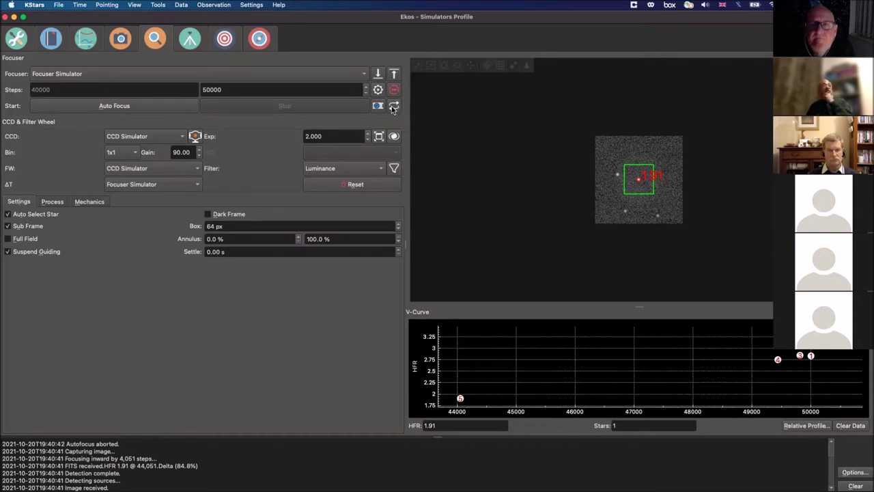
{"action": "left_click", "coordinate": [53, 202]}
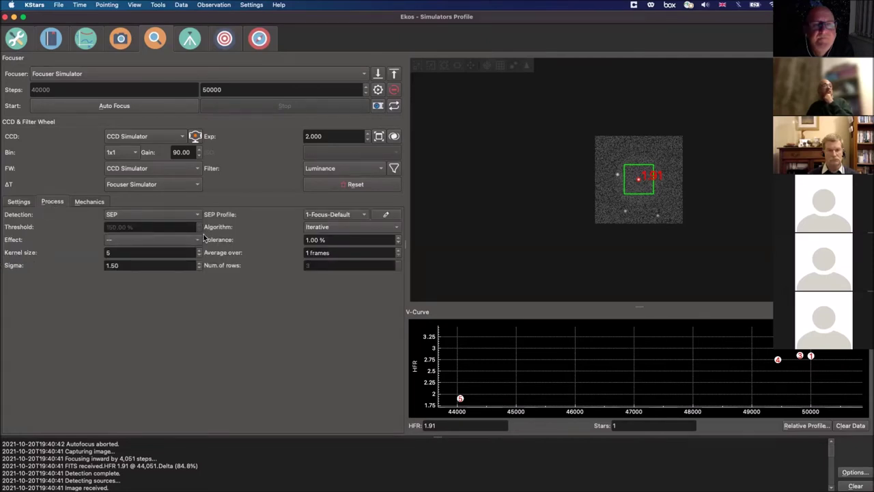
{"action": "mouse_move", "coordinate": [200, 222]}
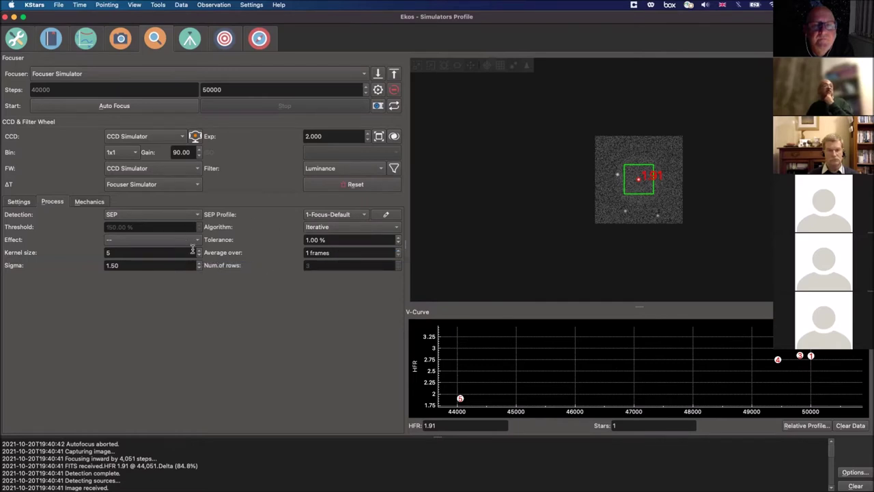
{"action": "left_click", "coordinate": [87, 203]}
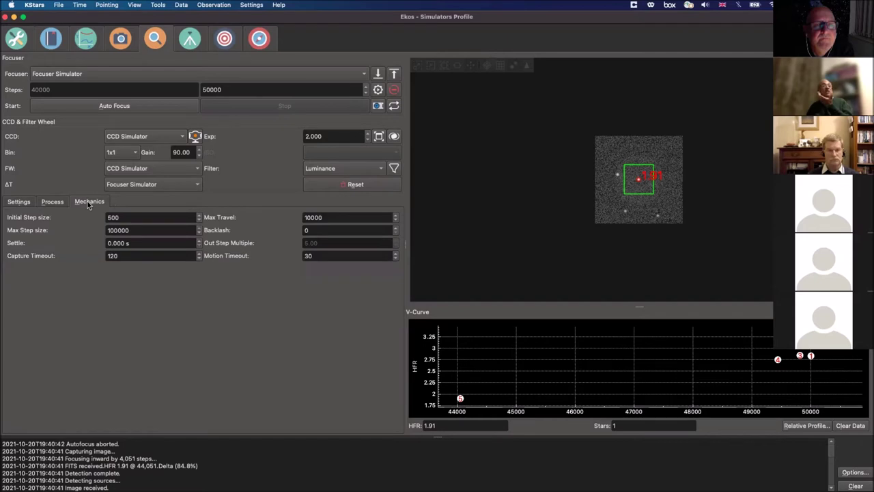
{"action": "left_click", "coordinate": [53, 203]}
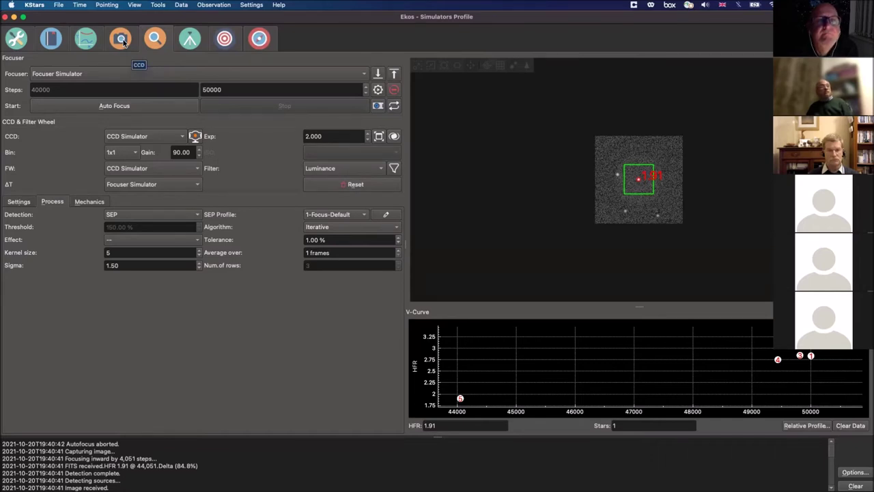
{"action": "left_click", "coordinate": [381, 169]}
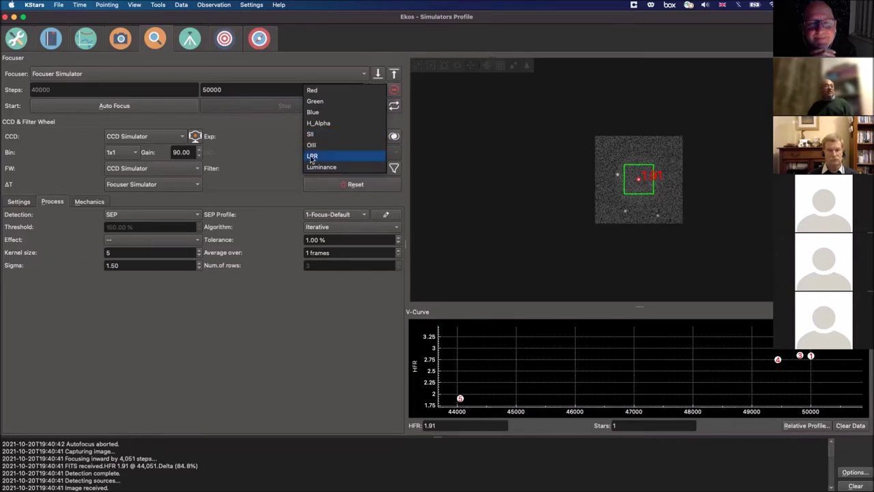
{"action": "left_click", "coordinate": [253, 143]}
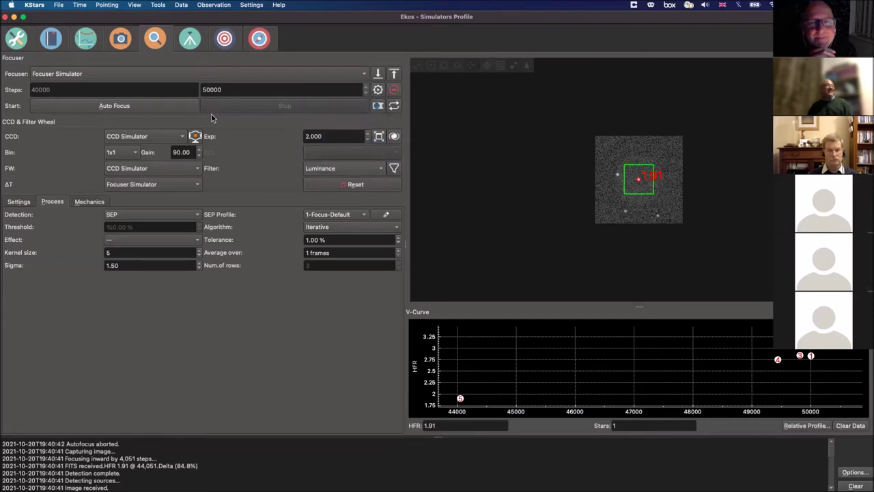
{"action": "left_click", "coordinate": [121, 39]}
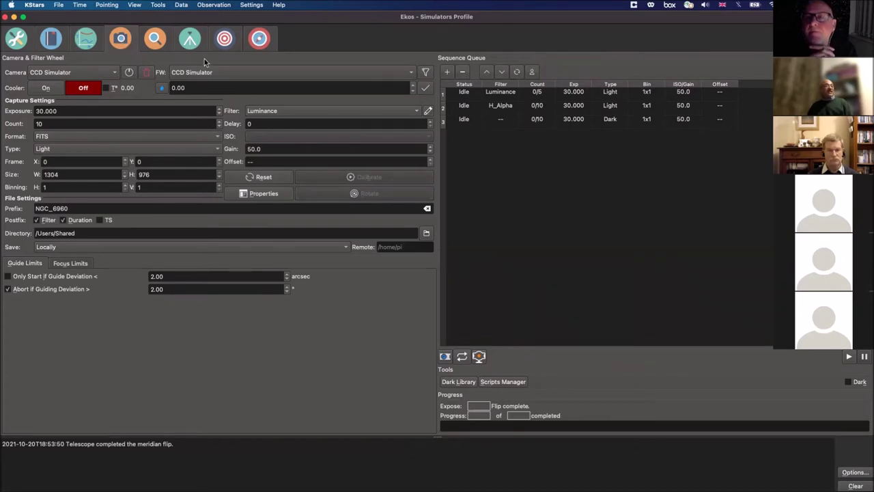
Step: Switch to the Align module, then close the Ekos window to reveal the sky map
{"action": "left_click", "coordinate": [226, 44]}
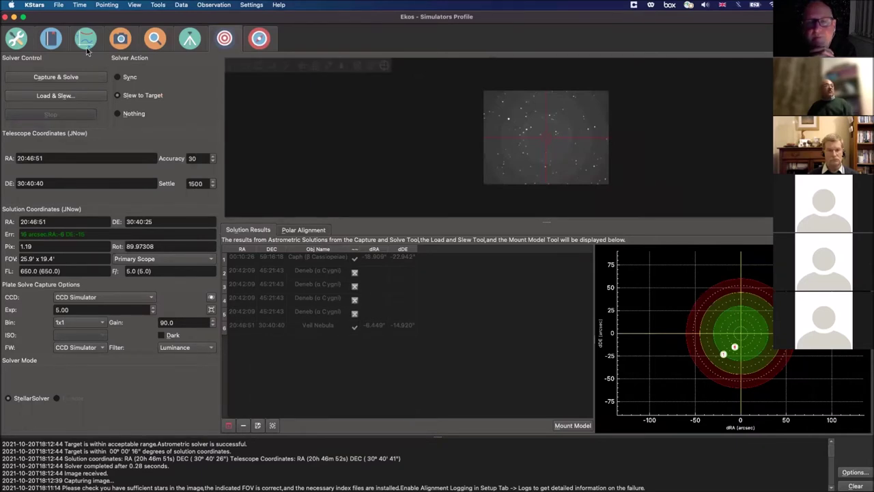
{"action": "left_click", "coordinate": [5, 16]}
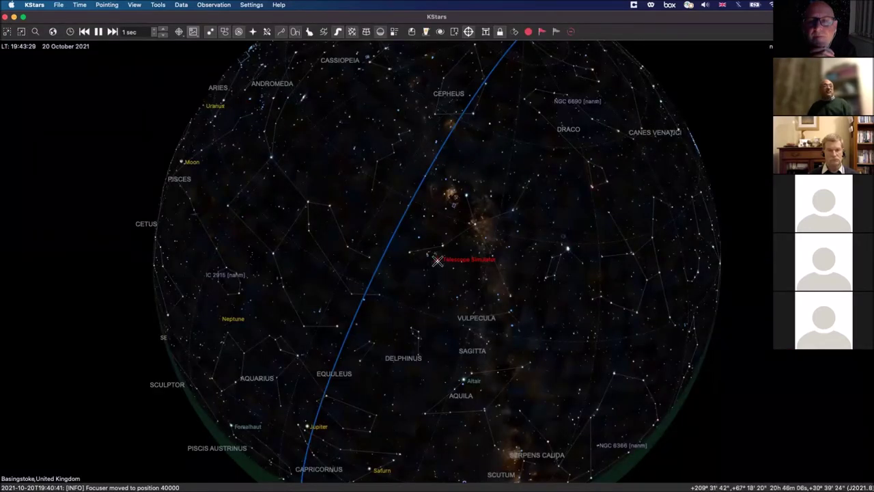
{"action": "mouse_move", "coordinate": [437, 260]}
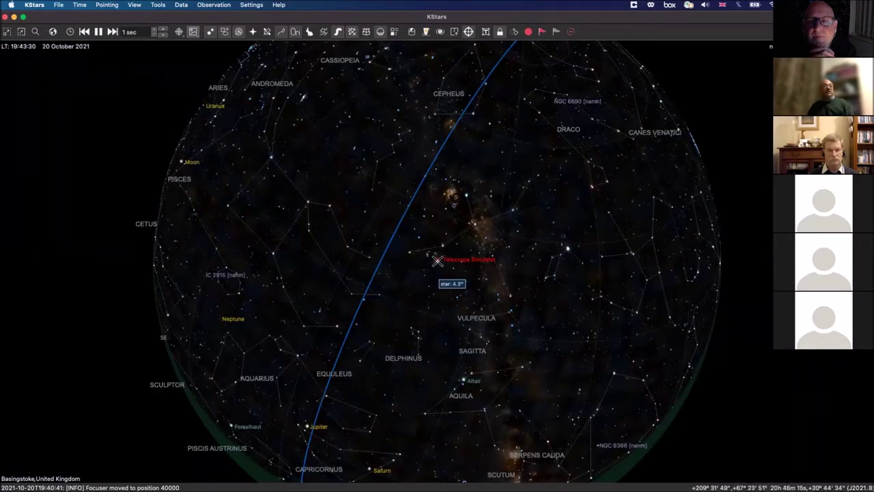
Step: Slew the Telescope Simulator to Deneb with Goto, then reopen Ekos
{"action": "right_click", "coordinate": [467, 197]}
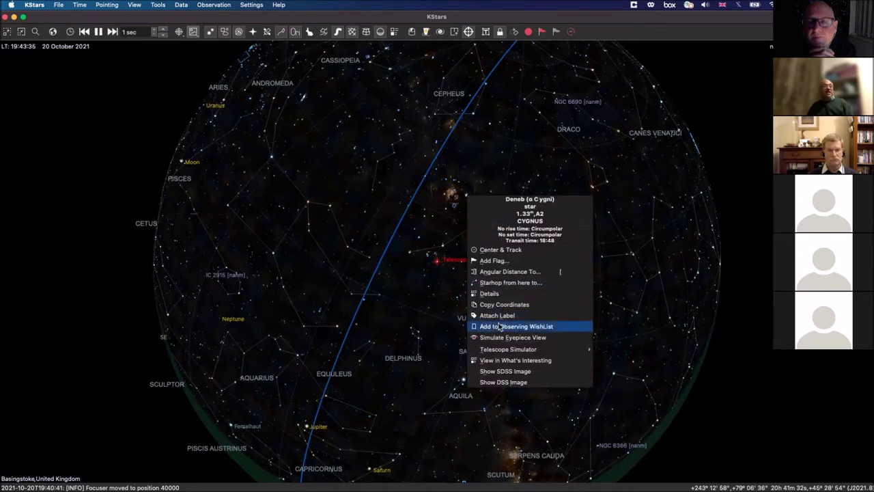
{"action": "mouse_move", "coordinate": [512, 352]}
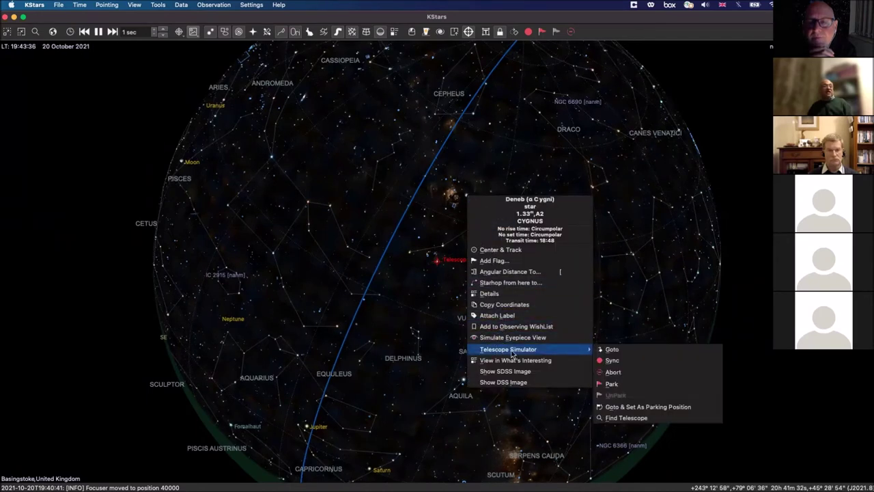
{"action": "left_click", "coordinate": [608, 349]}
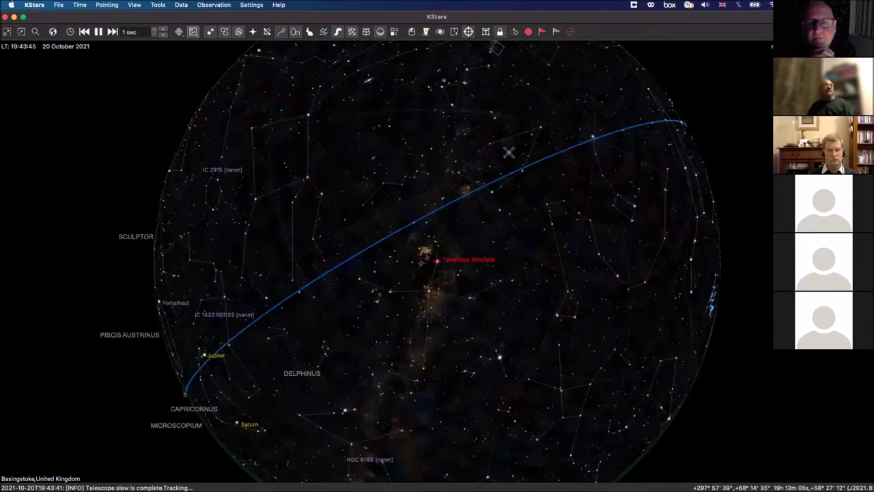
{"action": "left_click", "coordinate": [411, 32]}
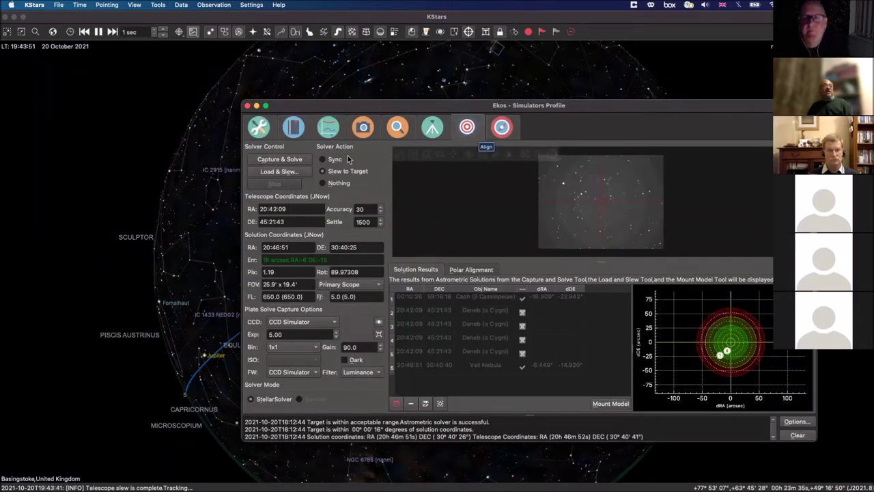
Step: Run Capture & Solve, which fails, then open the StellarSolver Options dialog
{"action": "left_click", "coordinate": [287, 160]}
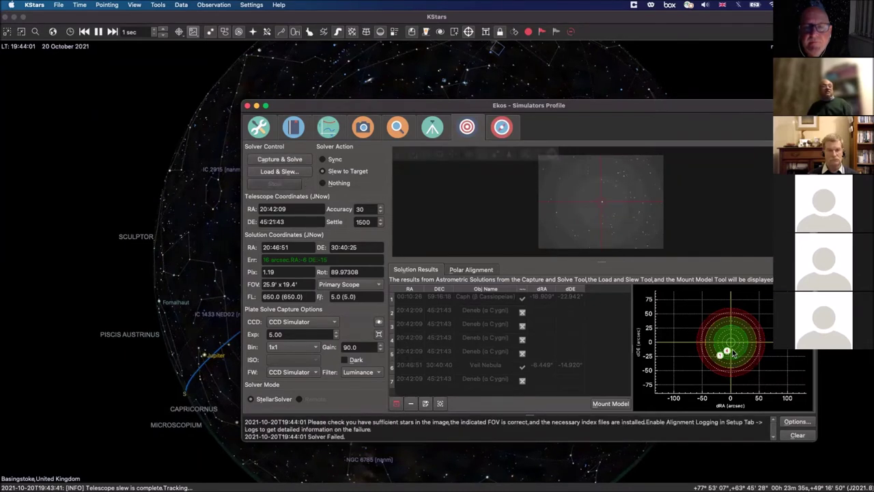
{"action": "mouse_move", "coordinate": [734, 354]}
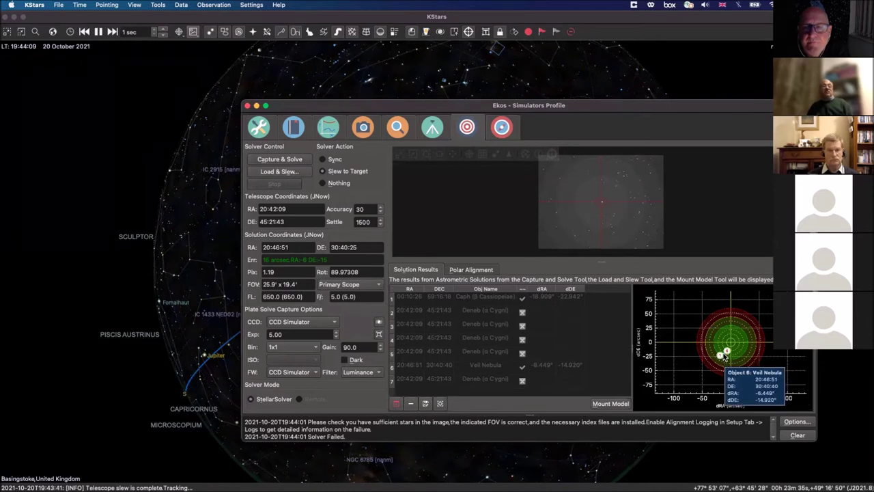
{"action": "mouse_move", "coordinate": [711, 365]}
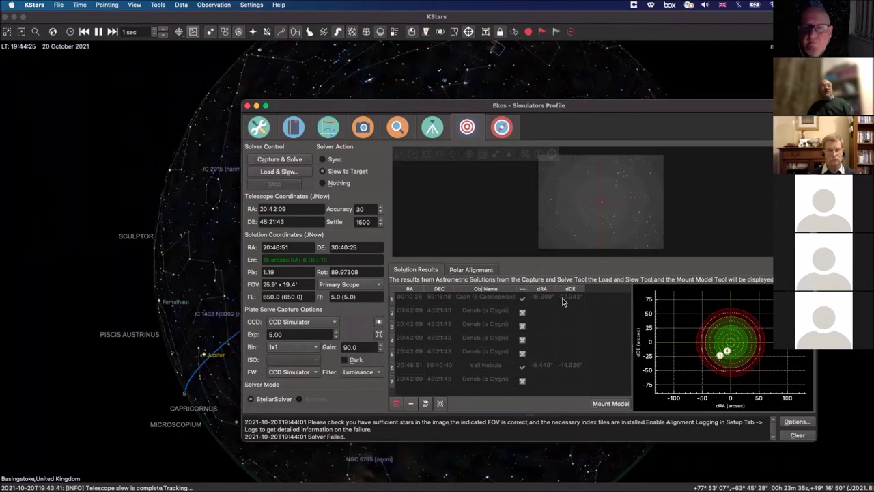
{"action": "mouse_move", "coordinate": [477, 240]}
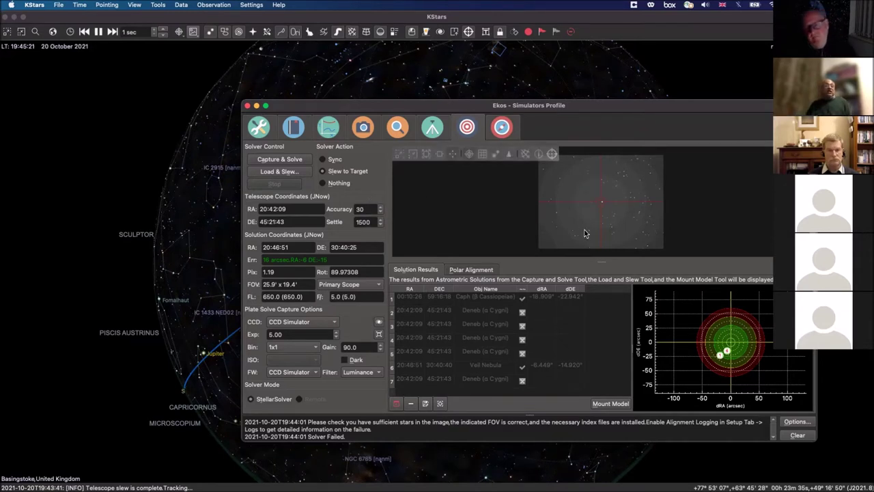
{"action": "left_click", "coordinate": [797, 422]}
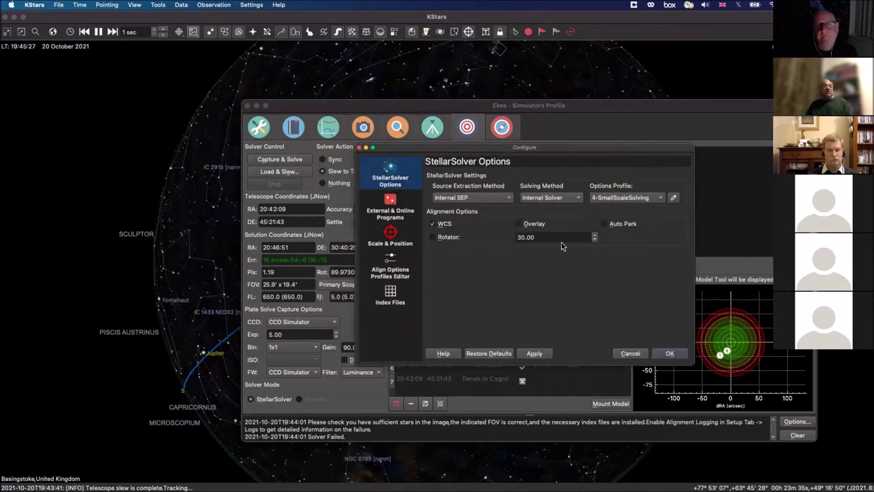
Step: Leave the solving method on Internal Solver and cancel the StellarSolver Options dialog
{"action": "left_click", "coordinate": [579, 199]}
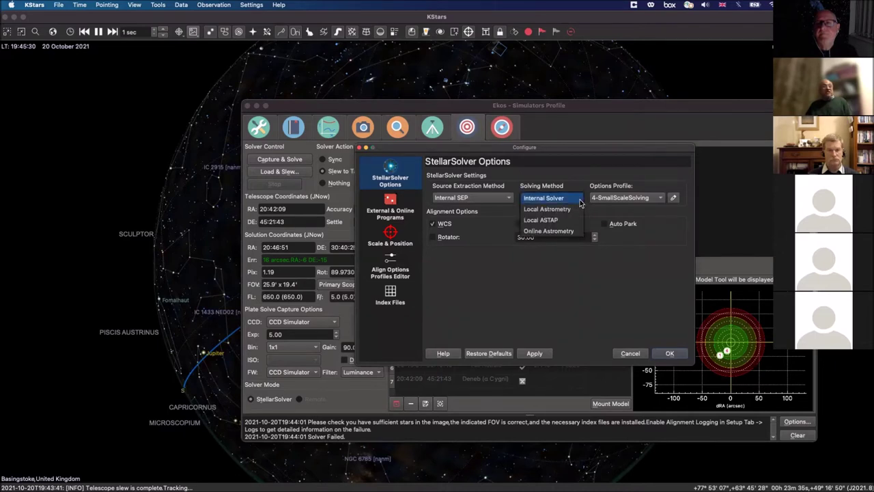
{"action": "left_click", "coordinate": [592, 237]}
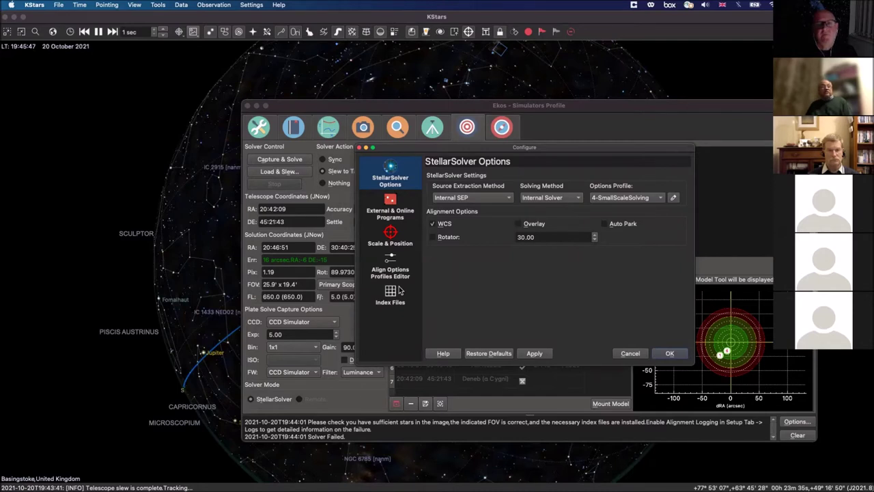
{"action": "left_click", "coordinate": [629, 354]}
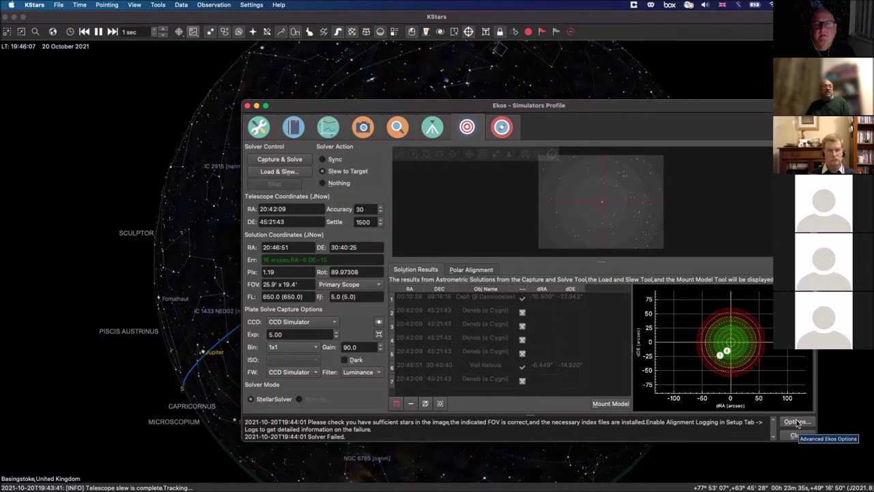
Step: Review the astrometry Index Files list, cancel the options, and return to the Capture module
{"action": "left_click", "coordinate": [794, 422]}
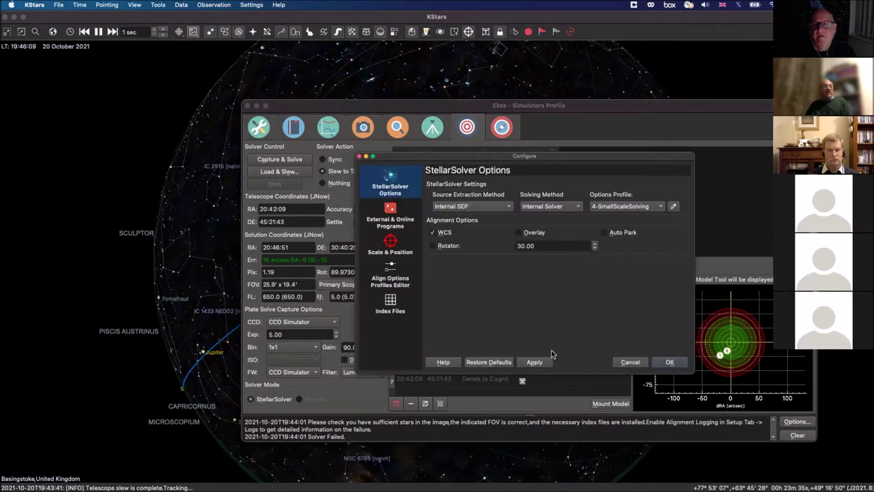
{"action": "left_click", "coordinate": [396, 305]}
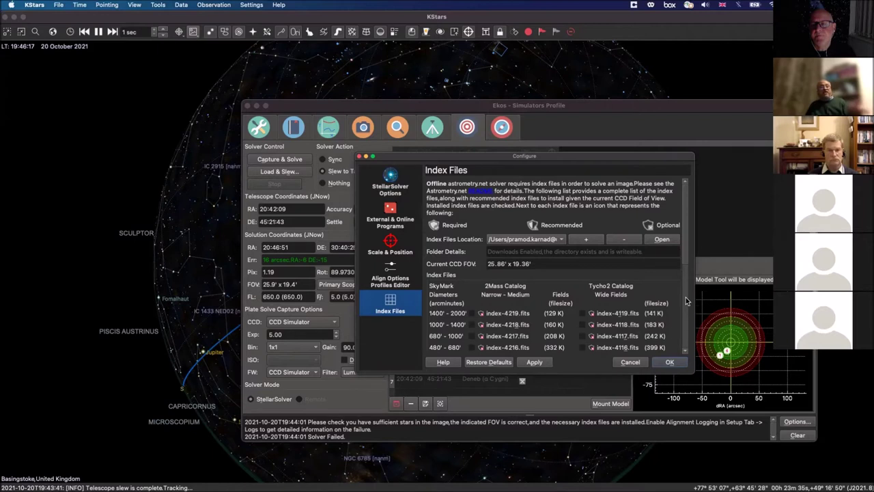
{"action": "left_click_drag", "start_coordinate": [687, 256], "coordinate": [689, 314]}
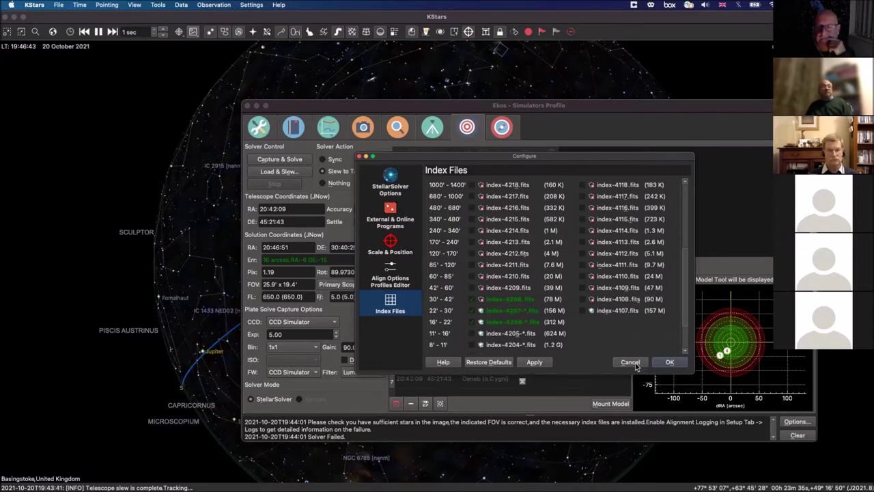
{"action": "left_click", "coordinate": [635, 364]}
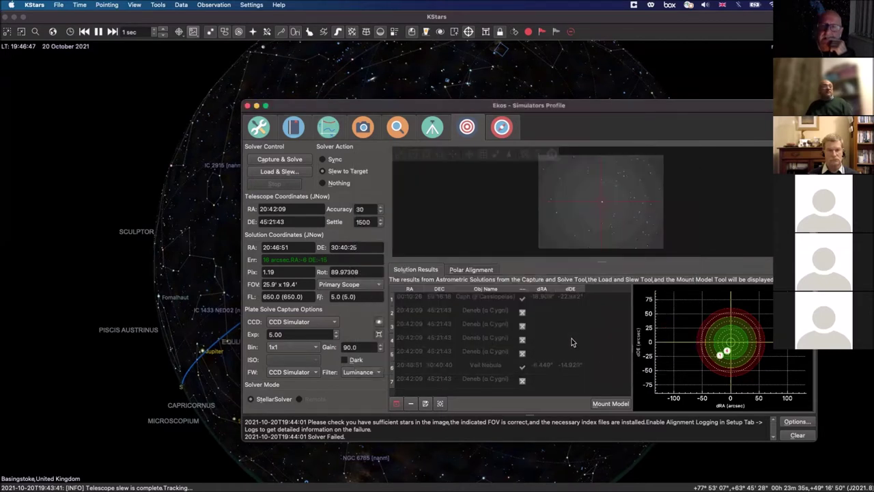
{"action": "left_click", "coordinate": [362, 131]}
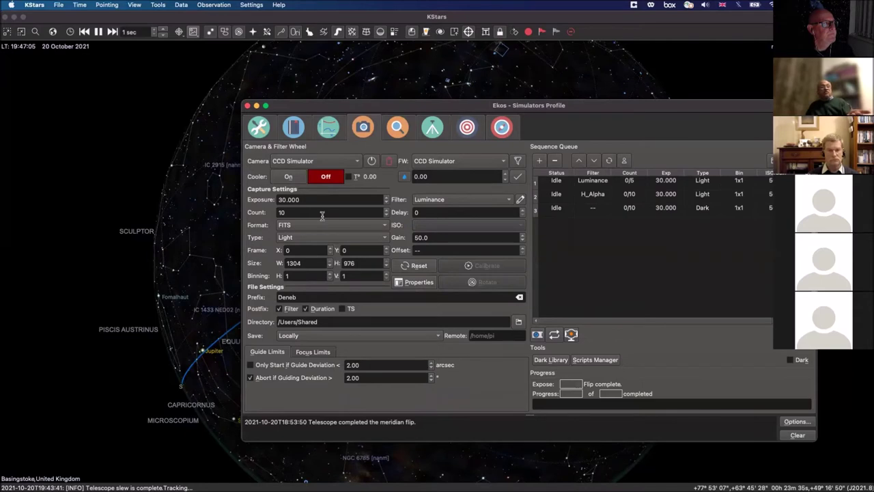
Step: Re-select Luminance as the capture filter and bring up the list of frame types
{"action": "left_click", "coordinate": [499, 203]}
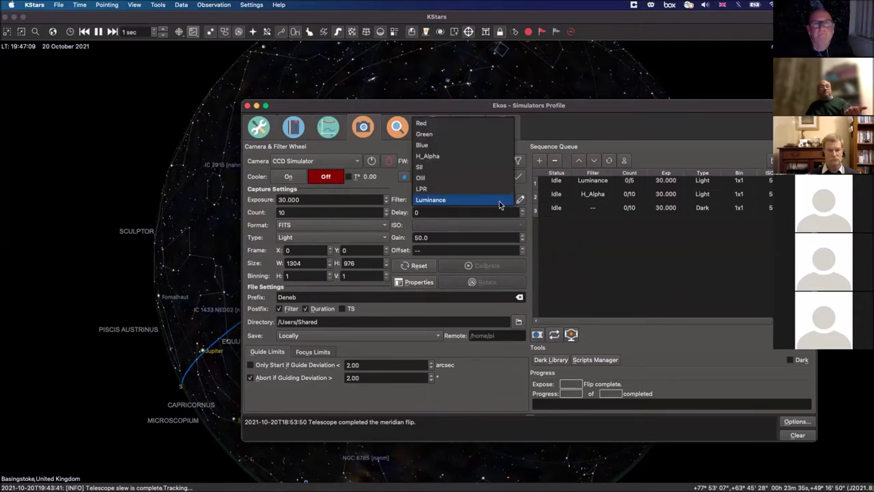
{"action": "left_click", "coordinate": [499, 201]}
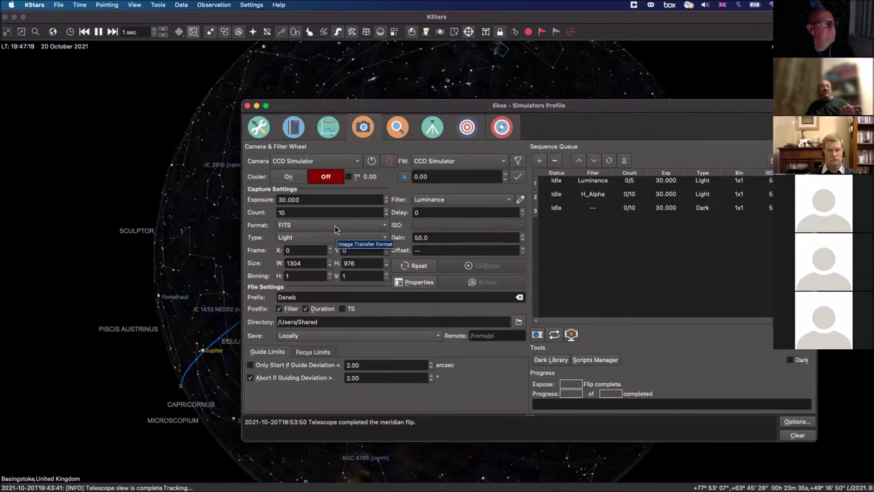
{"action": "left_click", "coordinate": [385, 239]}
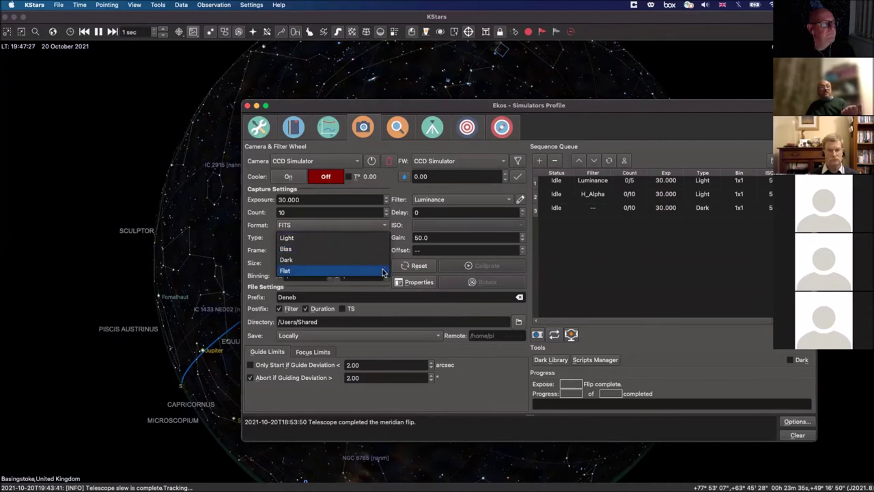
Step: Set the frame type to Flat and view its calibration options (dust cover, ADU 2700)
{"action": "left_click", "coordinate": [383, 272]}
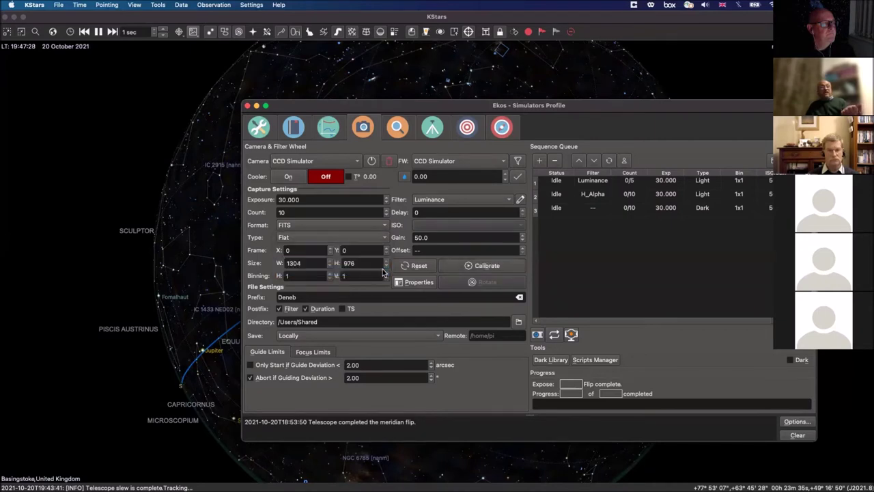
{"action": "left_click", "coordinate": [476, 267]}
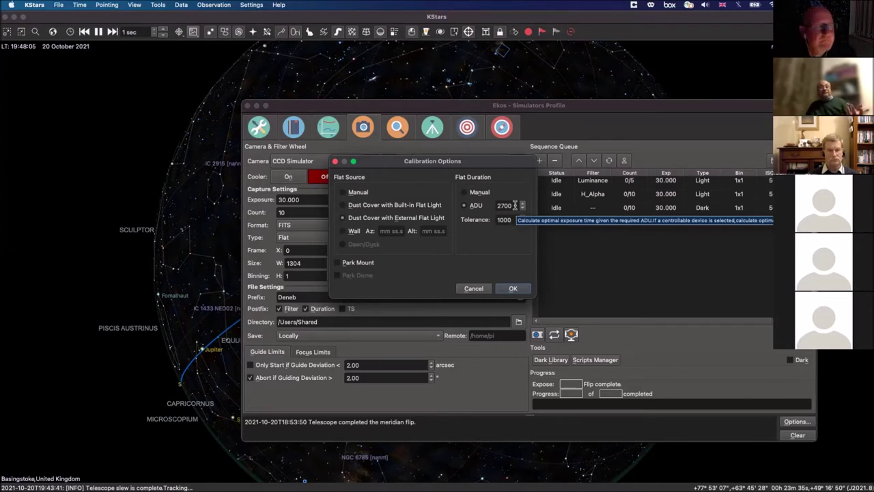
Step: Close the Calibration Options dialog, leaving the capture type on Flat
{"action": "left_click", "coordinate": [512, 289]}
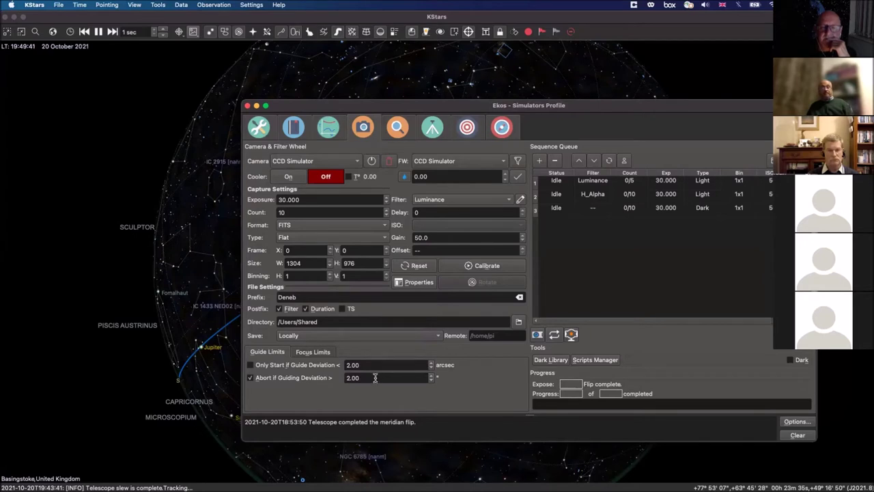
Step: Show the focus limits (HFR 0.500, 1.000 °C, 60-minute refocus) and keep saving images Locally
{"action": "left_click", "coordinate": [301, 353]}
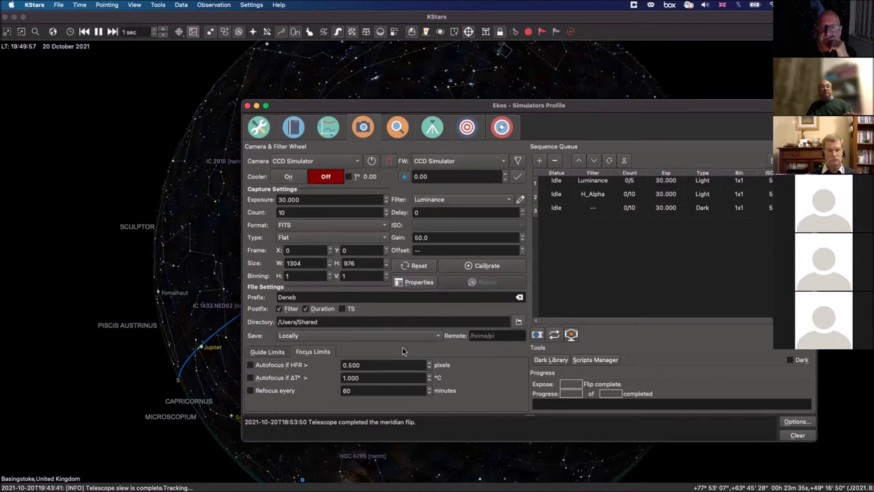
{"action": "left_click", "coordinate": [437, 340]}
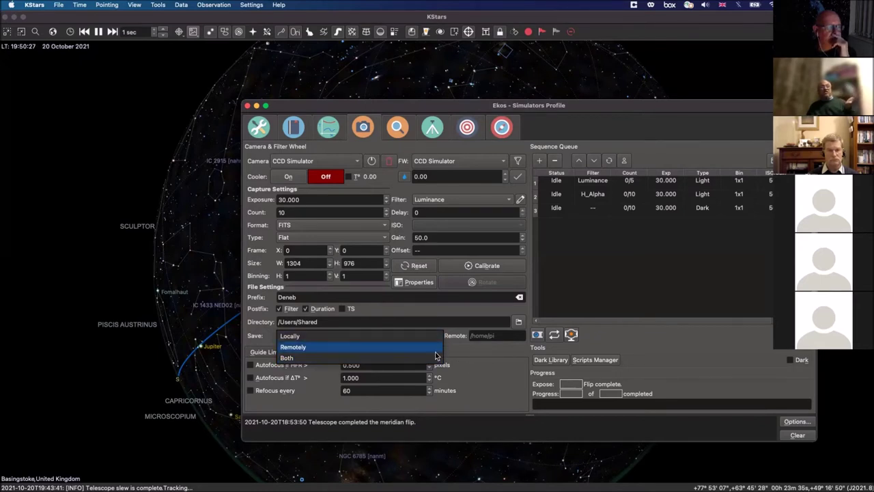
{"action": "left_click", "coordinate": [465, 365]}
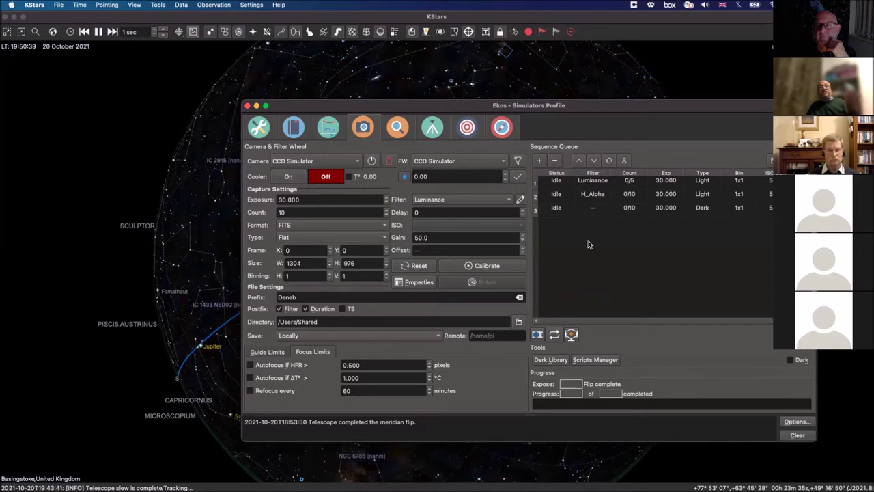
Step: Load the Luminance, H_Alpha and Dark queue jobs in turn, ending on the 5-frame Luminance job
{"action": "left_click", "coordinate": [607, 183]}
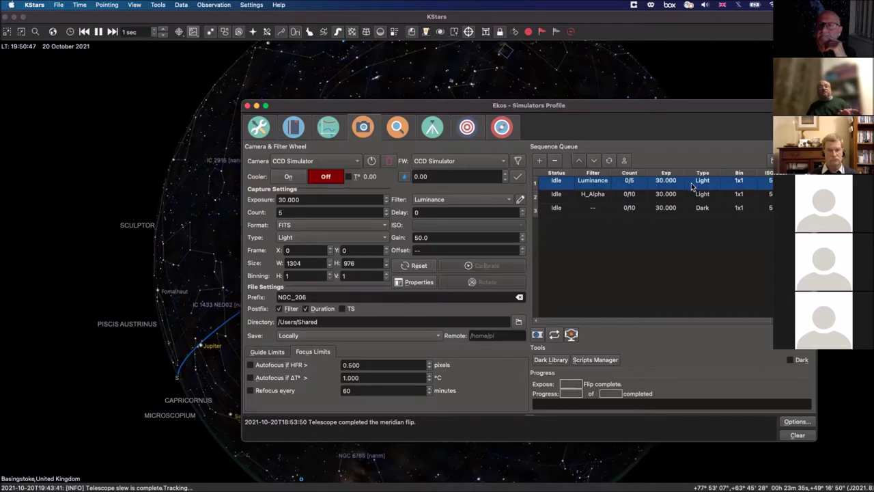
{"action": "left_click", "coordinate": [640, 197]}
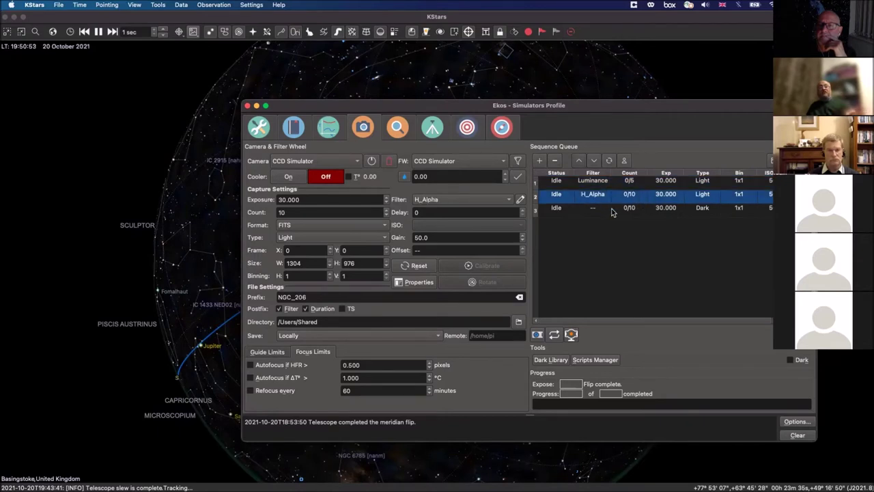
{"action": "left_click", "coordinate": [613, 211]}
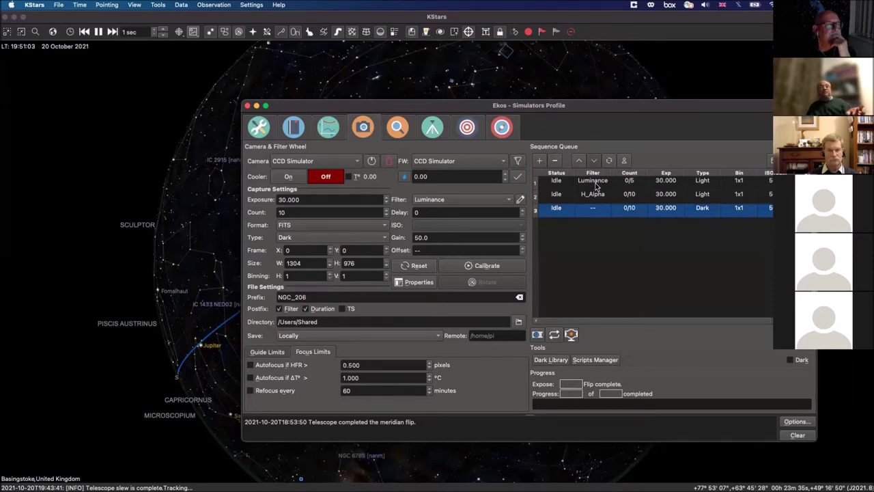
{"action": "left_click", "coordinate": [597, 183]}
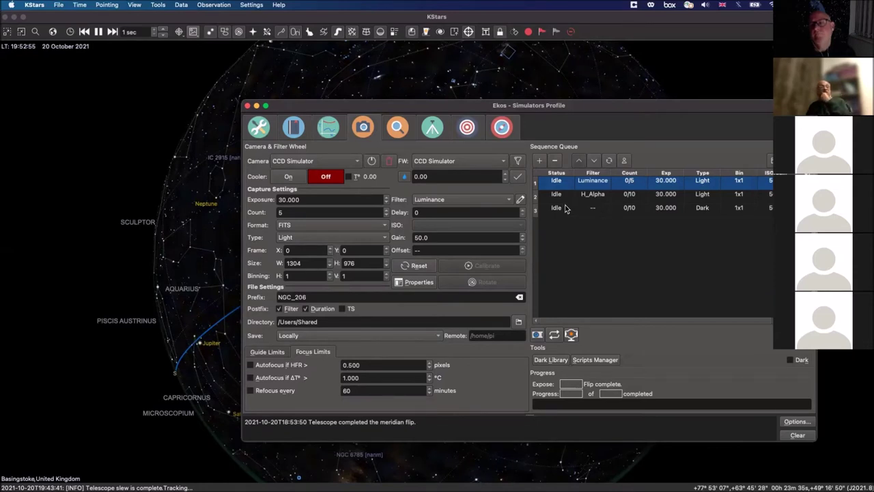
Step: In the Scheduler, pick NGC 206 from Find Object as the job target
{"action": "left_click", "coordinate": [299, 132]}
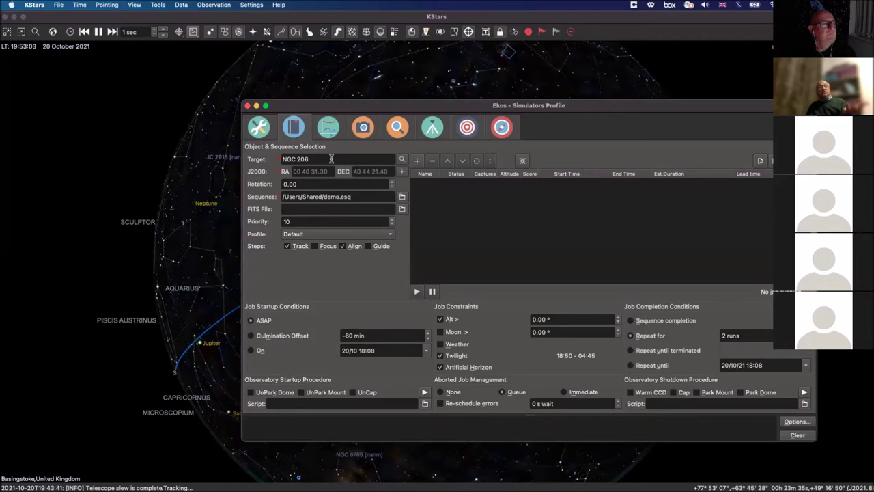
{"action": "left_click", "coordinate": [401, 160]}
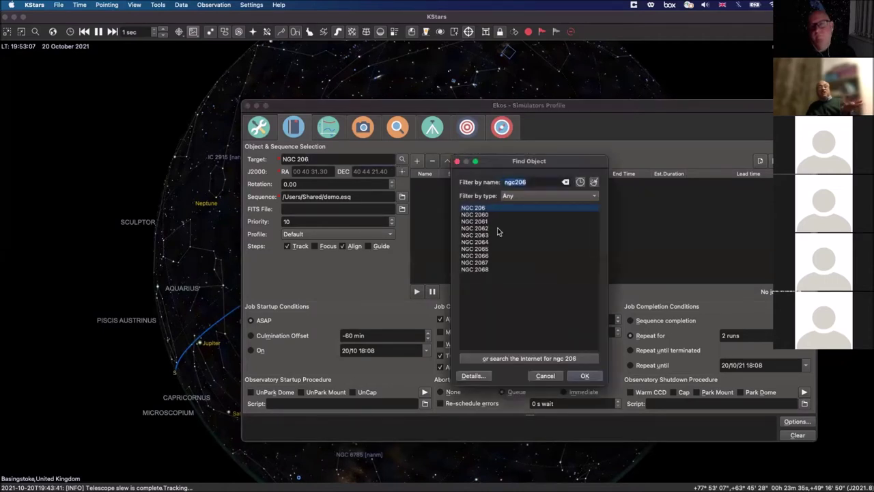
{"action": "left_click", "coordinate": [586, 375]}
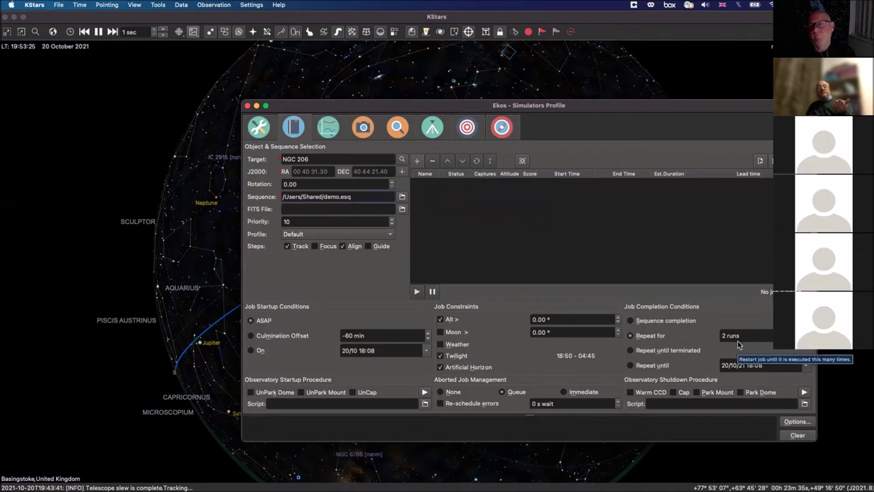
Step: Add the NGC 206 job with 0/50 captures and return to the capture settings
{"action": "left_click", "coordinate": [417, 160]}
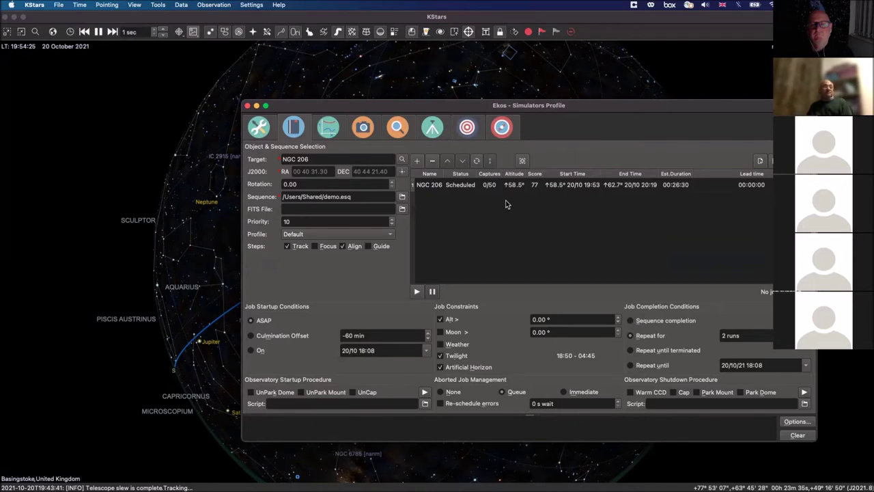
{"action": "left_click", "coordinate": [362, 129]}
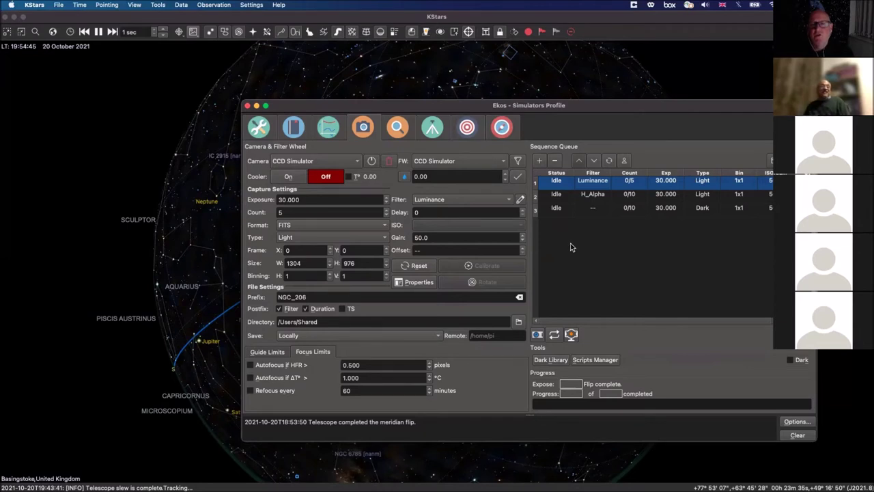
{"action": "left_click", "coordinate": [292, 128]}
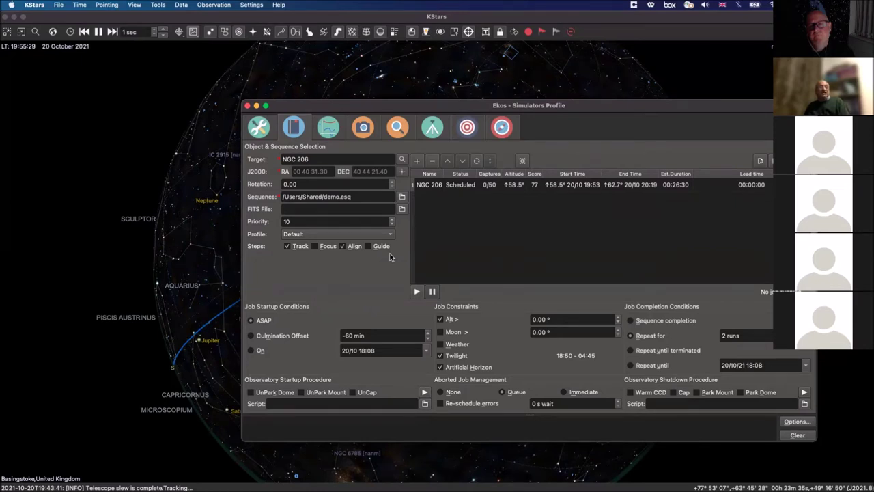
{"action": "left_click", "coordinate": [473, 190]}
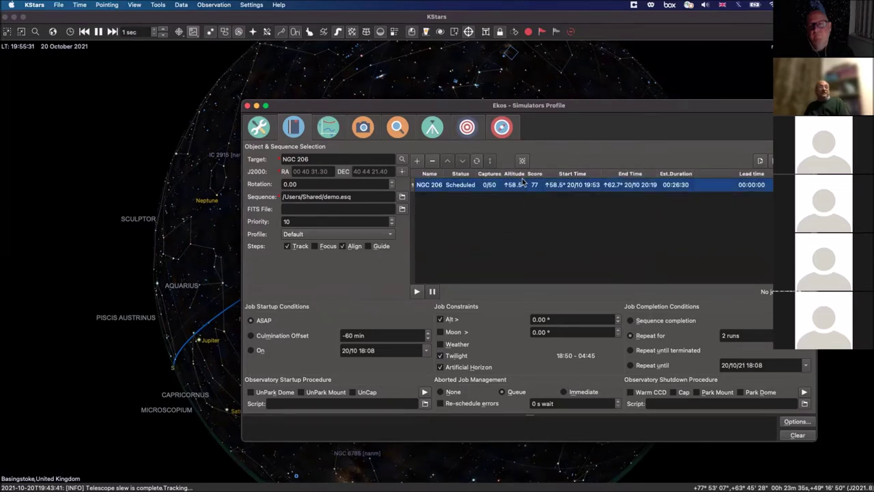
Step: Preview NGC 206 as a 6 x 6, 36-tile mosaic and close the creator without creating jobs
{"action": "left_click", "coordinate": [523, 161]}
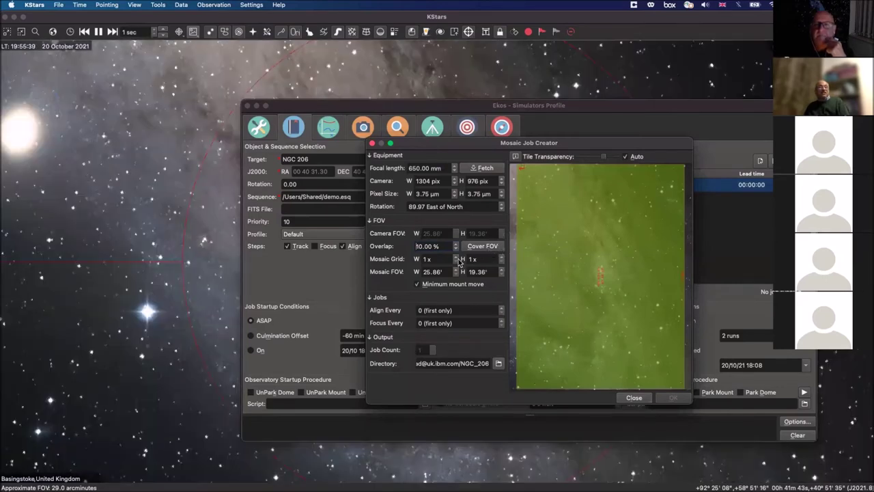
{"action": "scroll", "coordinate": [456, 261], "scroll_direction": "up", "scroll_amount": 5}
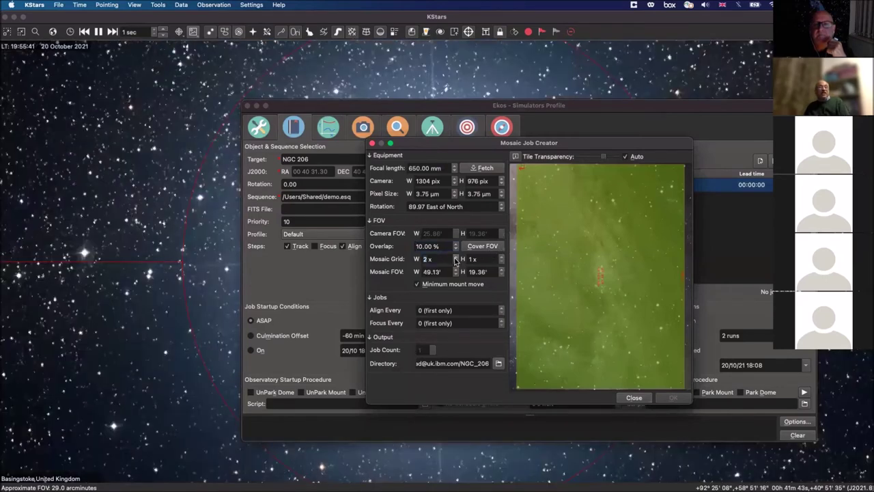
{"action": "scroll", "coordinate": [501, 260], "scroll_direction": "up", "scroll_amount": 2}
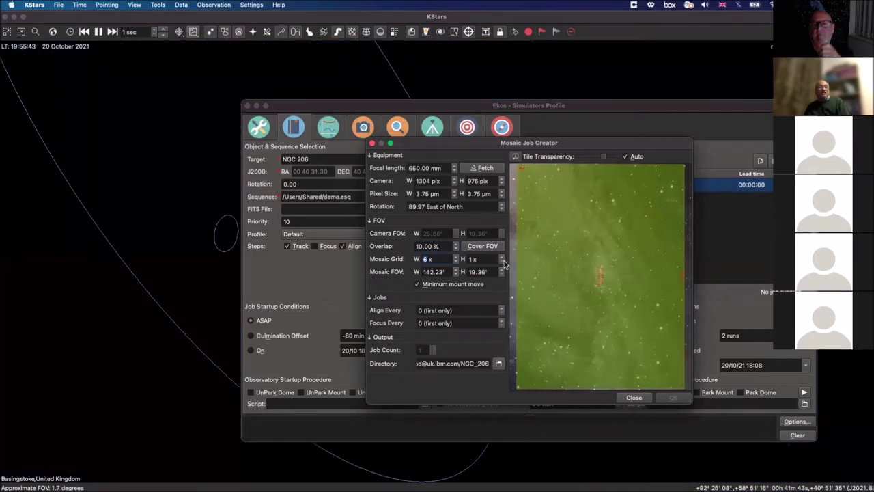
{"action": "scroll", "coordinate": [503, 260], "scroll_direction": "up", "scroll_amount": 3}
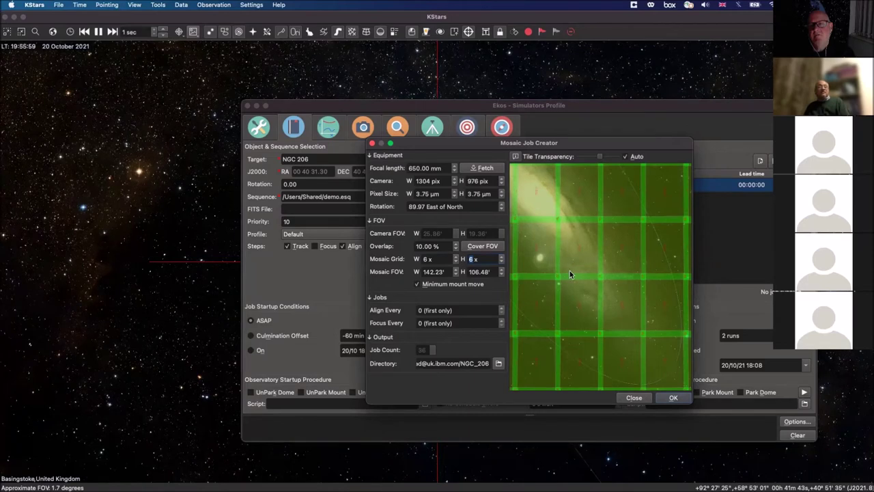
{"action": "left_click", "coordinate": [640, 397]}
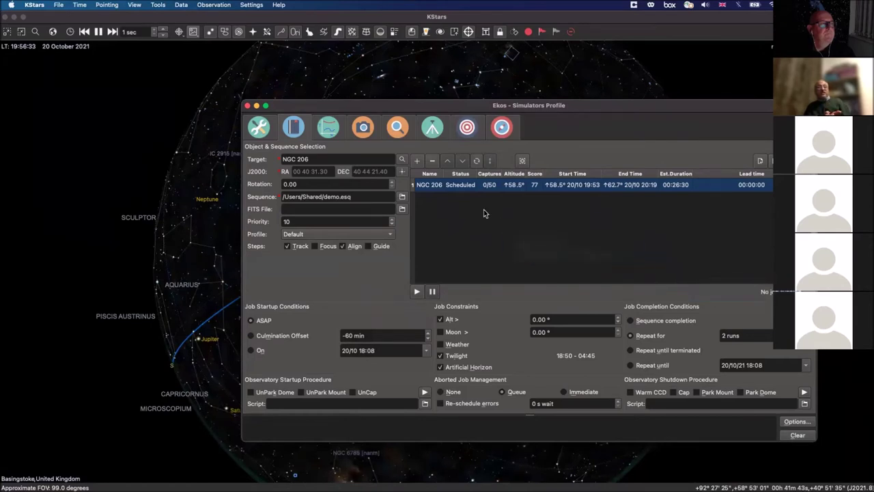
{"action": "left_click", "coordinate": [366, 132]}
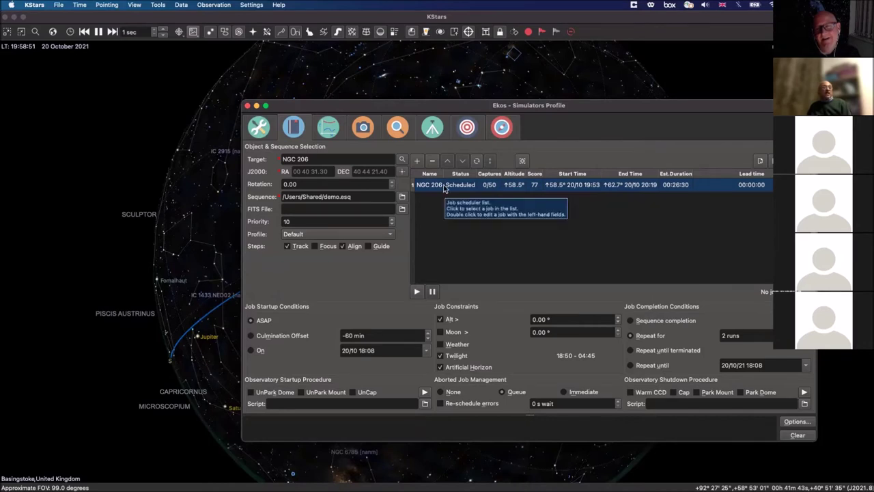
Step: Delete the H_Alpha and Dark jobs from the capture sequence
{"action": "left_click", "coordinate": [363, 127]}
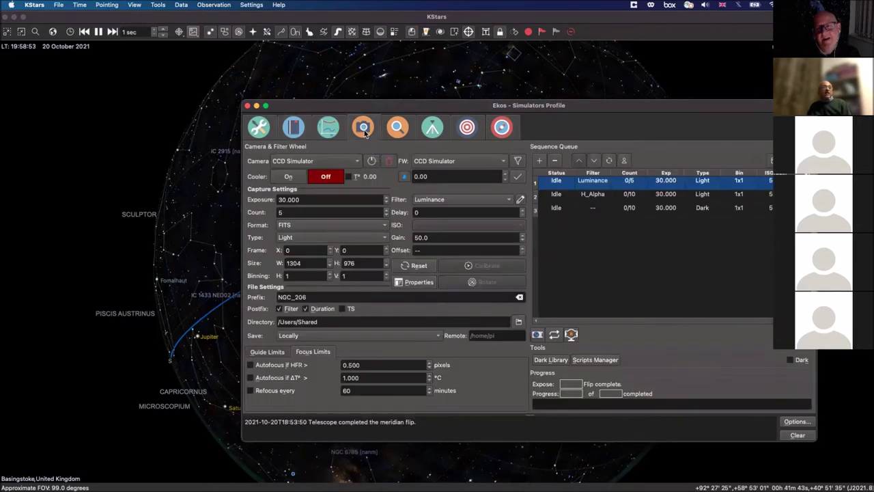
{"action": "left_click", "coordinate": [551, 195]}
{"action": "left_click", "coordinate": [556, 162]}
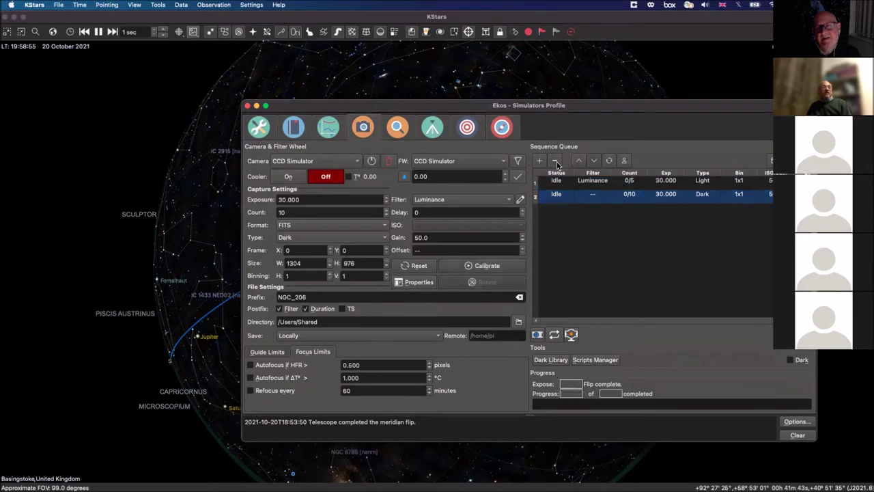
{"action": "left_click", "coordinate": [557, 162]}
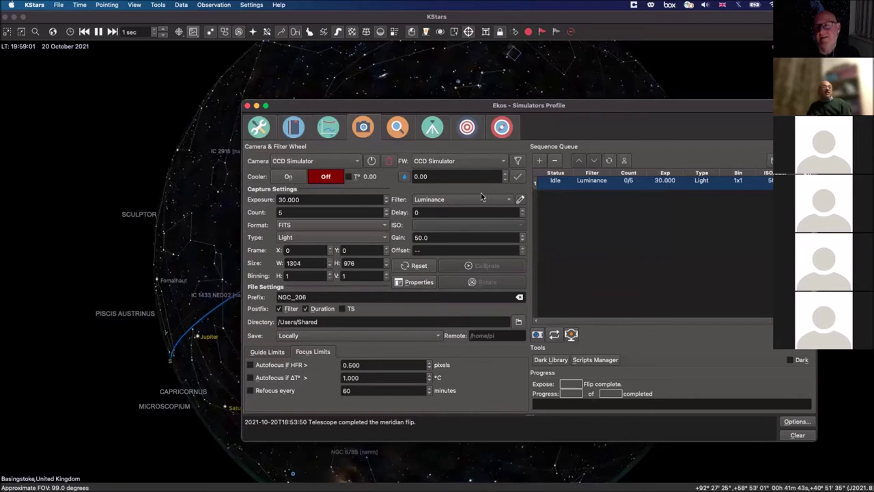
{"action": "left_click", "coordinate": [299, 130]}
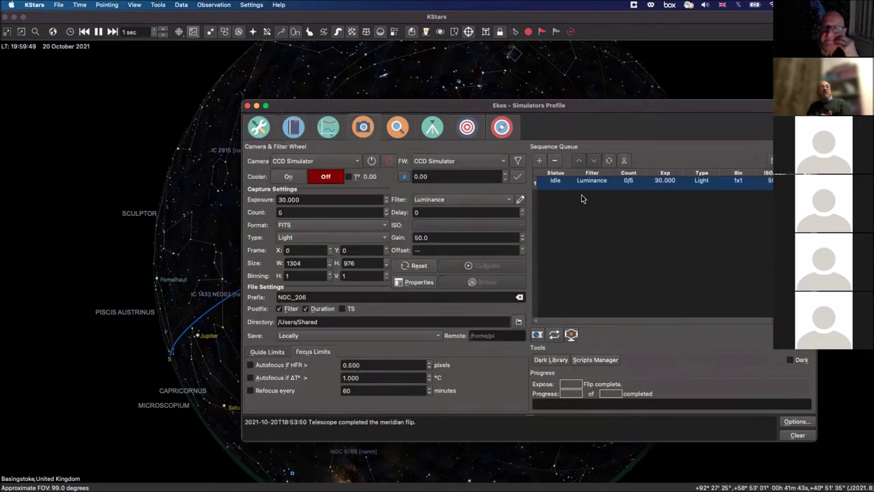
Step: Replace the 5-exposure Luminance job with a 10-exposure Luminance light job
{"action": "left_click", "coordinate": [586, 185]}
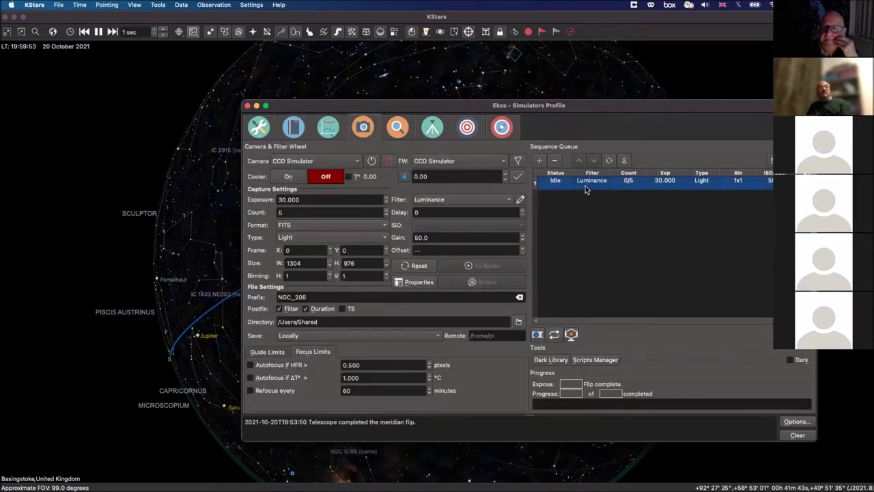
{"action": "left_click", "coordinate": [386, 216]}
{"action": "left_click", "coordinate": [386, 216]}
{"action": "left_click", "coordinate": [386, 216]}
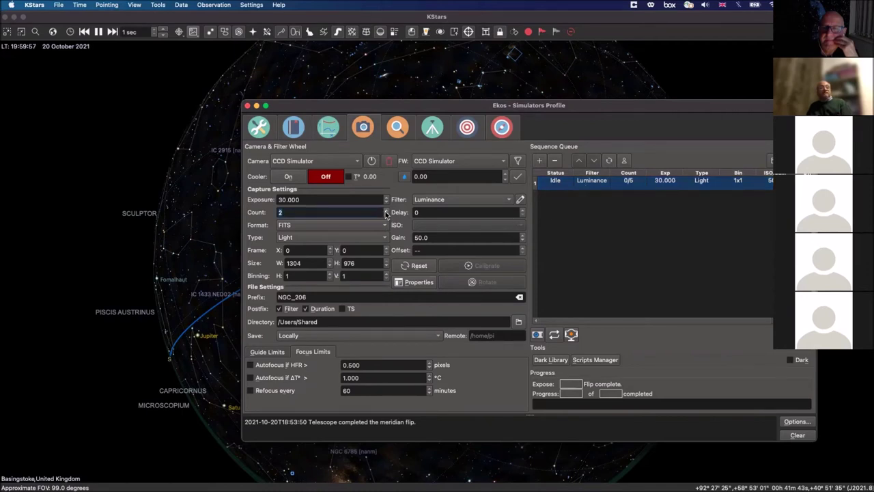
{"action": "left_click", "coordinate": [386, 211]}
{"action": "left_click", "coordinate": [386, 211]}
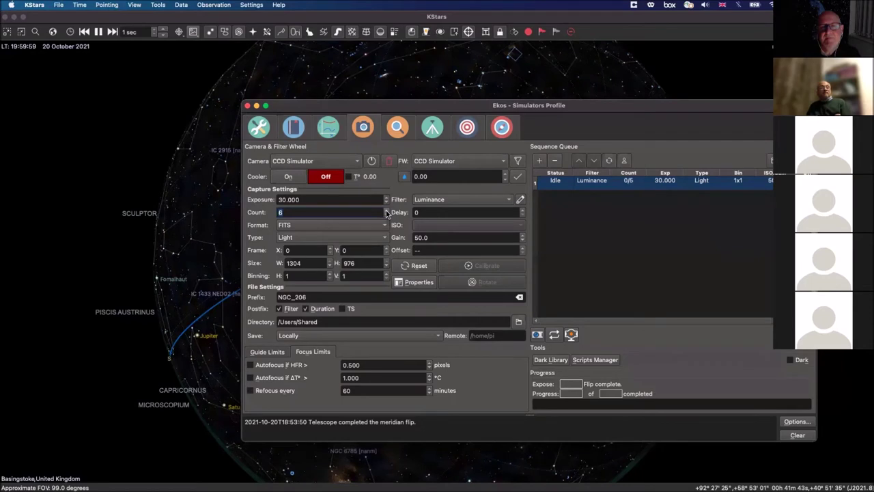
{"action": "left_click", "coordinate": [386, 211]}
{"action": "left_click", "coordinate": [386, 211]}
{"action": "left_click", "coordinate": [386, 210]}
{"action": "left_click", "coordinate": [386, 210]}
{"action": "left_click", "coordinate": [539, 160]}
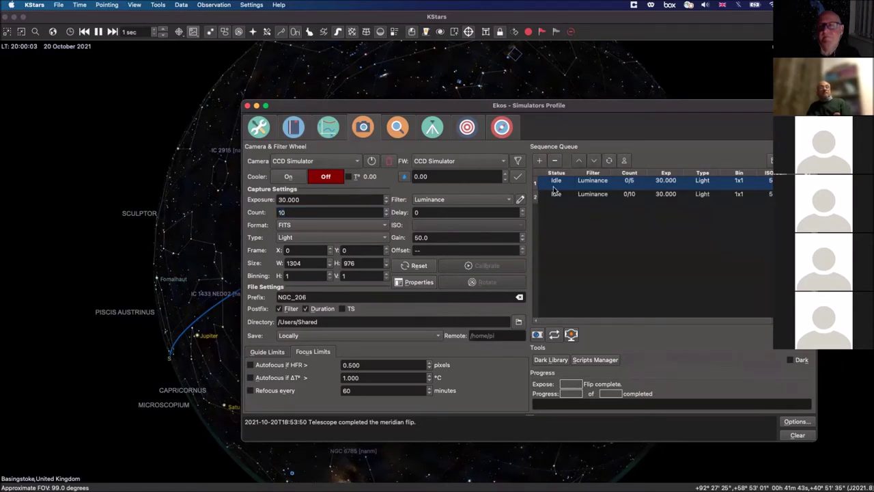
{"action": "left_click", "coordinate": [601, 184]}
{"action": "left_click", "coordinate": [557, 164]}
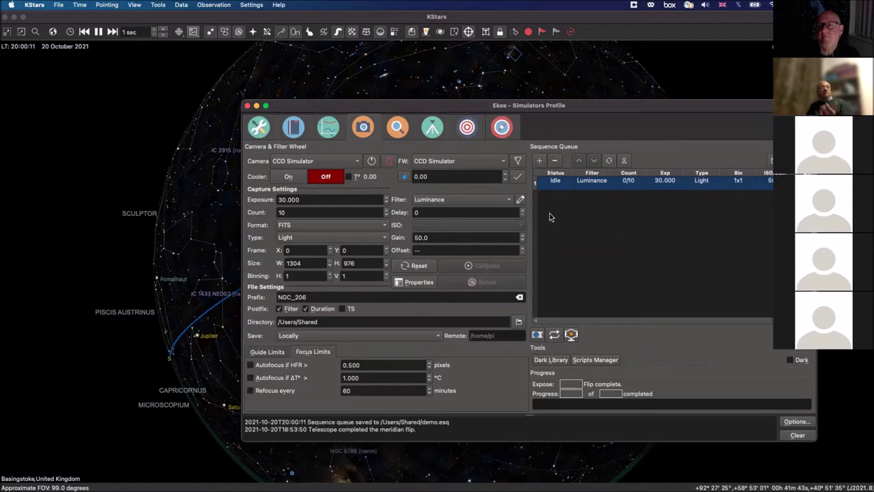
{"action": "left_click", "coordinate": [295, 129]}
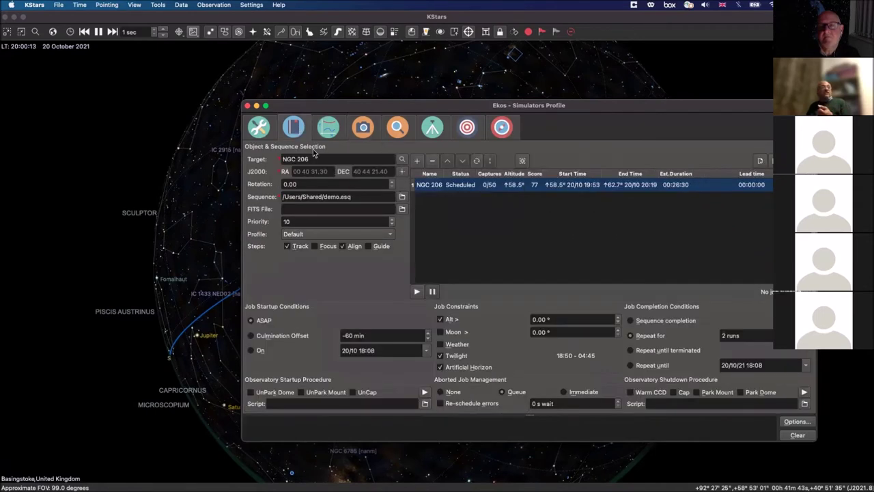
Step: Load demo.esq as the NGC 206 job's sequence file
{"action": "left_click", "coordinate": [403, 198]}
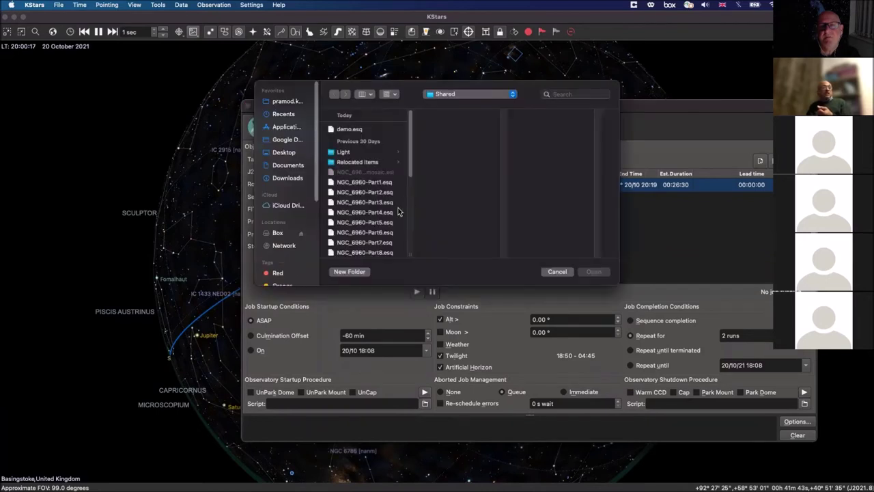
{"action": "left_click", "coordinate": [350, 130]}
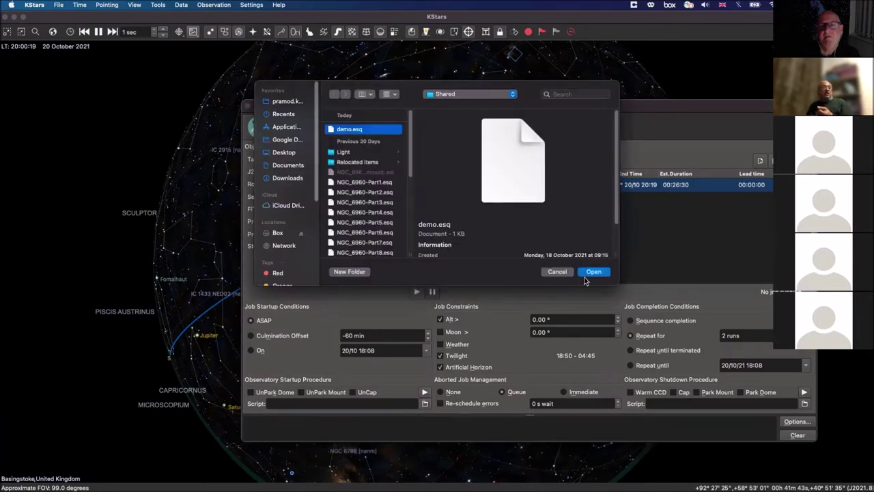
{"action": "left_click", "coordinate": [582, 273]}
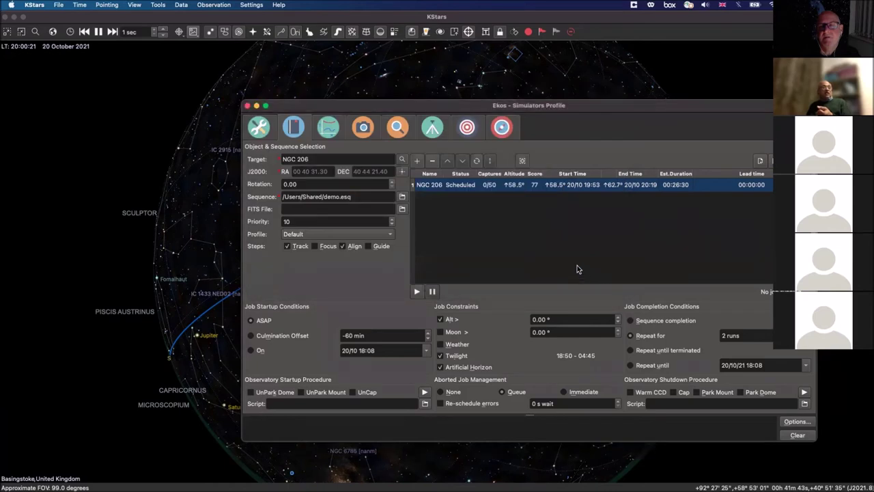
Step: Remove the old NGC 206 job and re-add it, now at 0/20 captures
{"action": "left_click", "coordinate": [431, 162]}
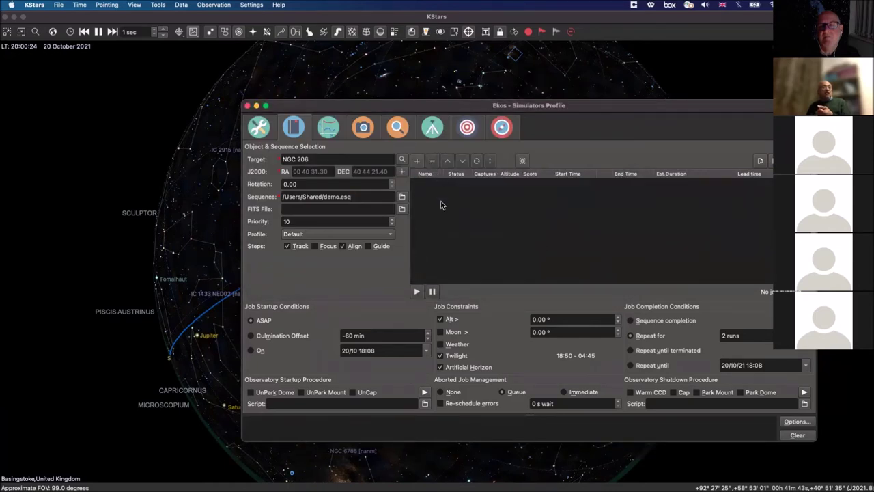
{"action": "left_click", "coordinate": [417, 162]}
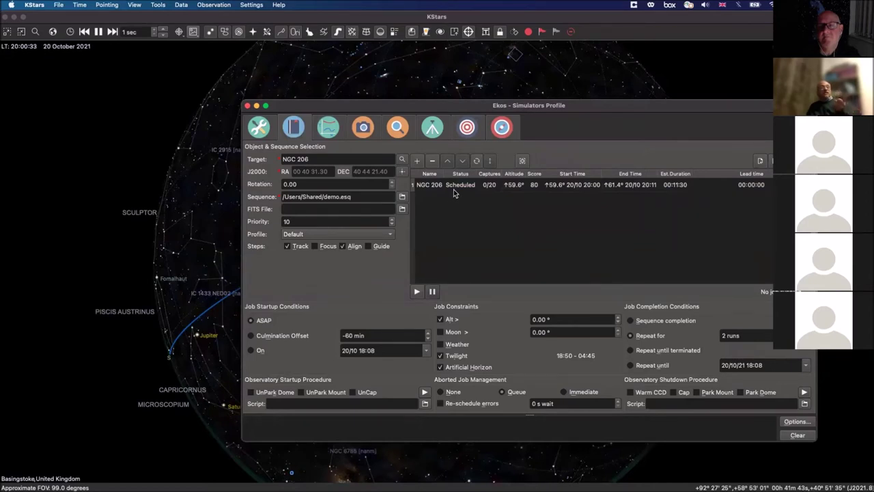
{"action": "mouse_move", "coordinate": [538, 188]}
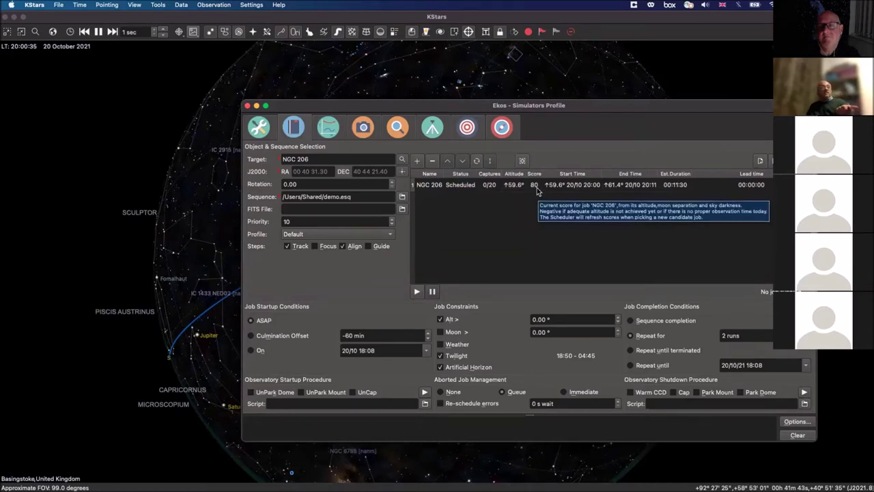
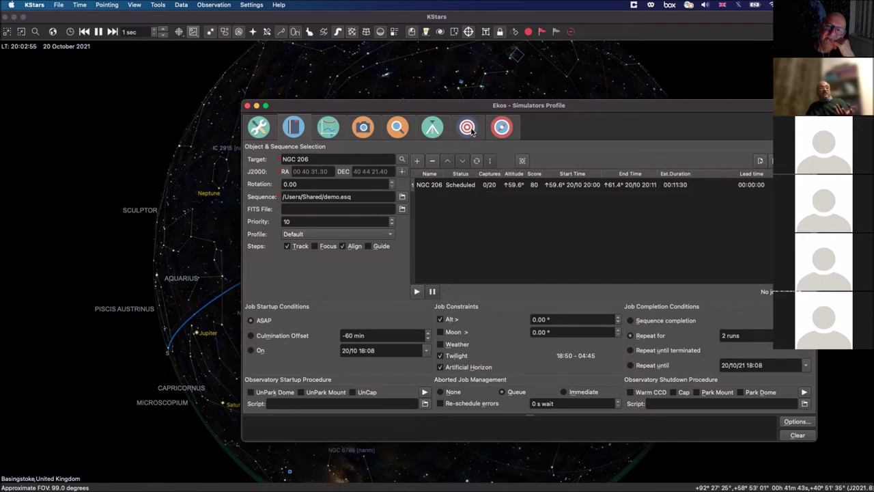
Step: View the Focuser Simulator settings, star frame and V-curve in Focus, then return to the scheduler
{"action": "left_click", "coordinate": [398, 130]}
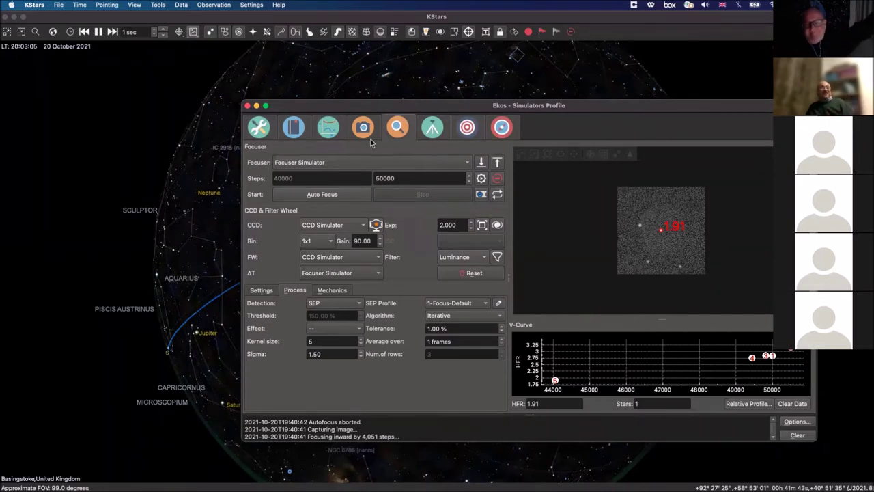
{"action": "left_click", "coordinate": [295, 129]}
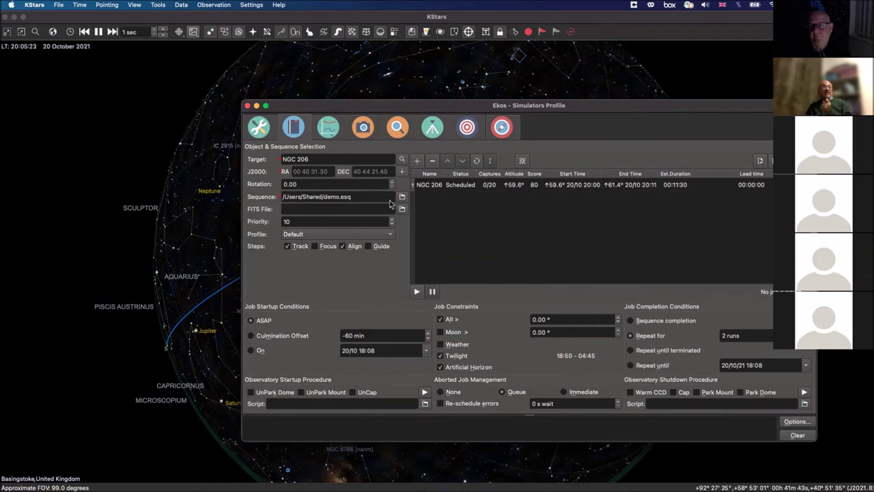
Step: Switch to the Capture module showing the queued NGC 206 Luminance sequence
{"action": "left_click", "coordinate": [368, 133]}
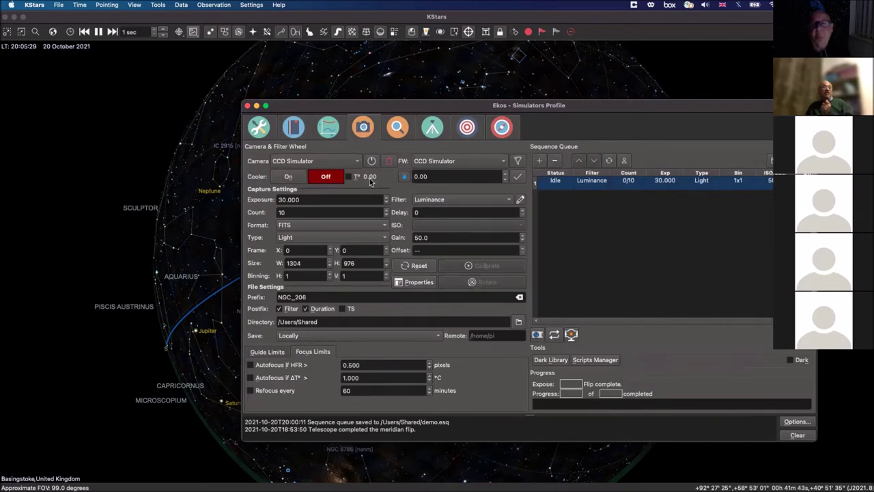
Step: Review the cooler temperature regulation settings unchanged, view the Guide module, then go back to the overview
{"action": "left_click", "coordinate": [407, 177]}
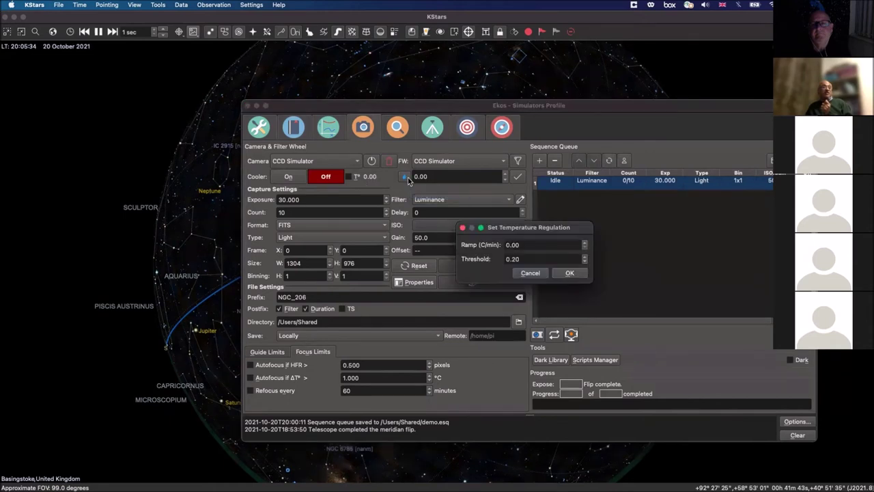
{"action": "left_click", "coordinate": [532, 272]}
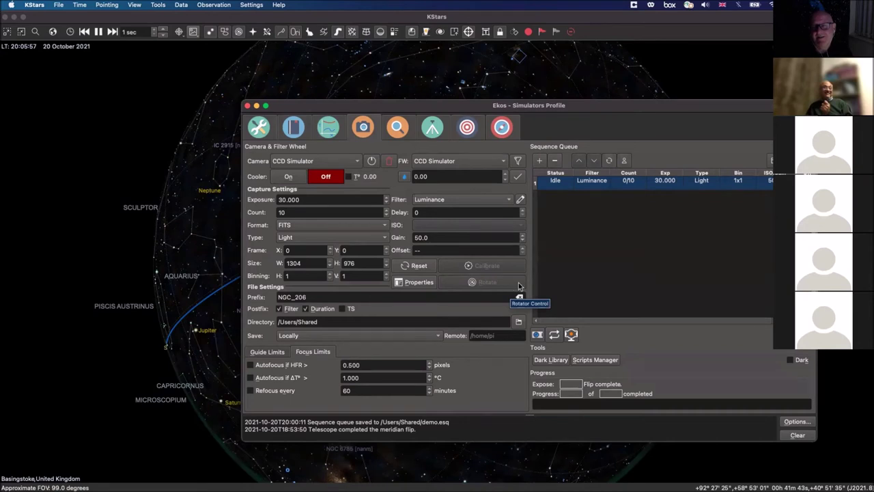
{"action": "left_click", "coordinate": [503, 134]}
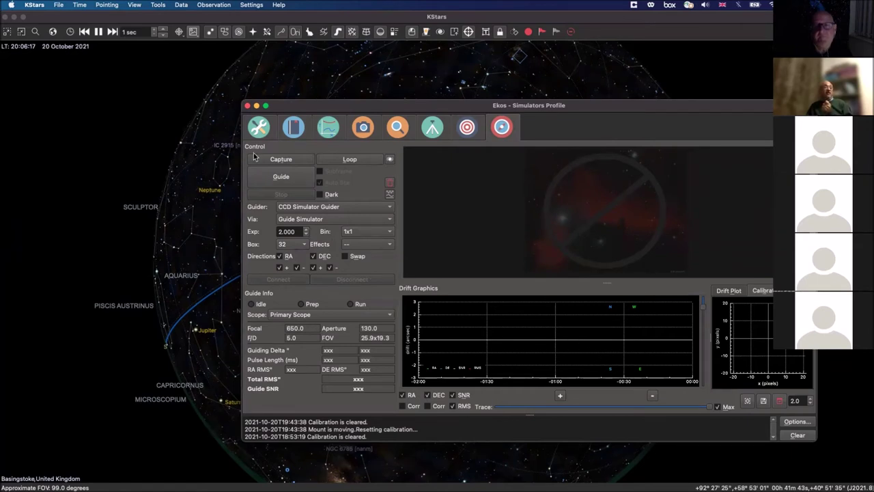
{"action": "left_click", "coordinate": [258, 128]}
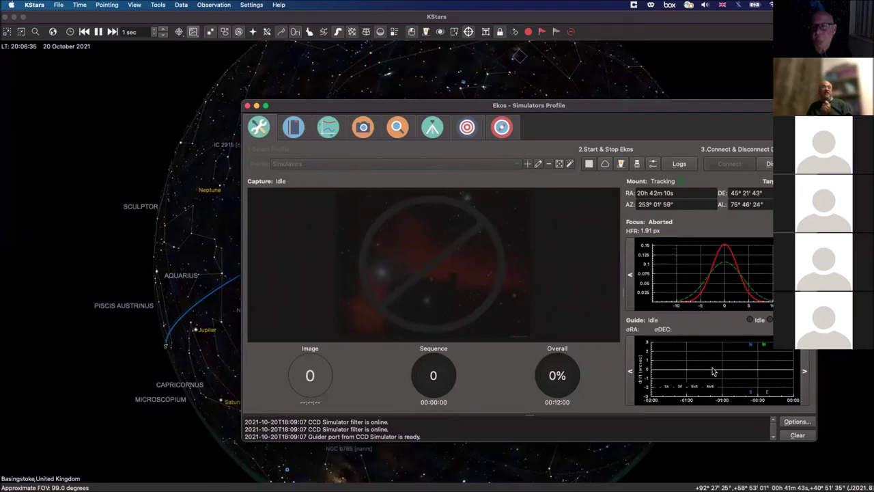
Step: Open the Analyze module charting the session's mount, flip, align and focus events
{"action": "left_click", "coordinate": [326, 128]}
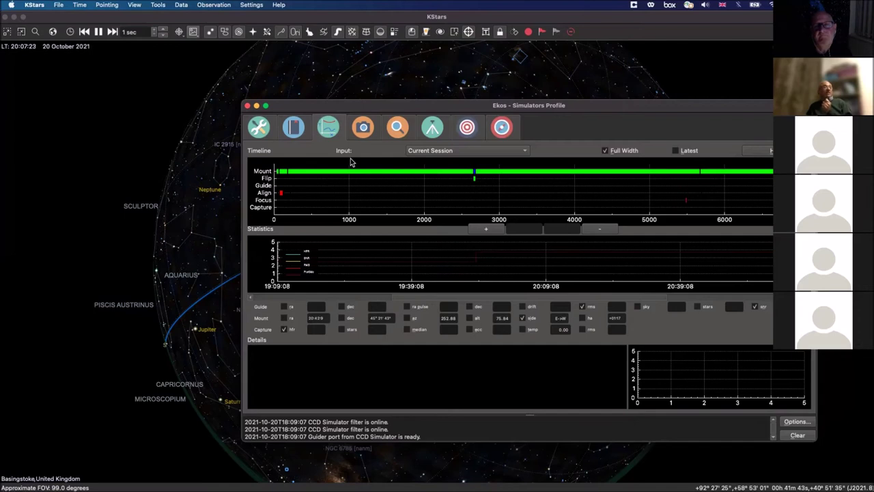
Step: Open the Help menu to browse the available help options
{"action": "left_click", "coordinate": [278, 6]}
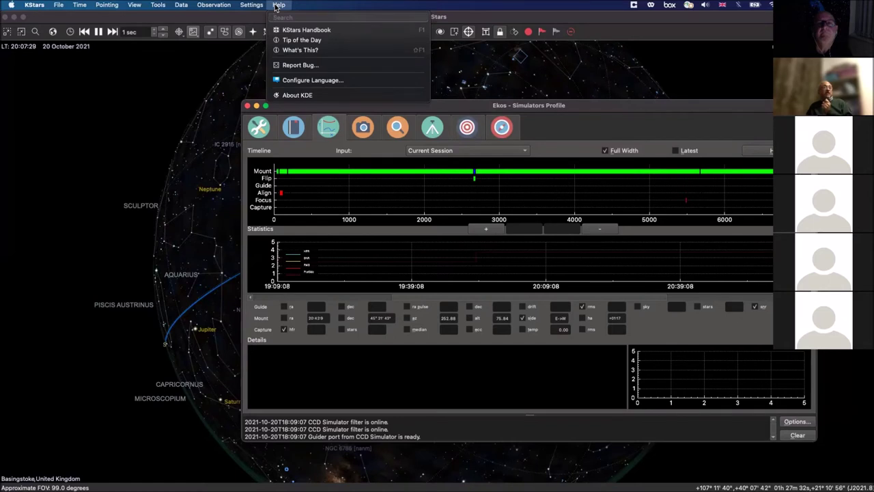
Step: Close the Help menu unused and return to Capture with the NGC_206 Luminance job idle at 0/10
{"action": "left_click", "coordinate": [278, 5]}
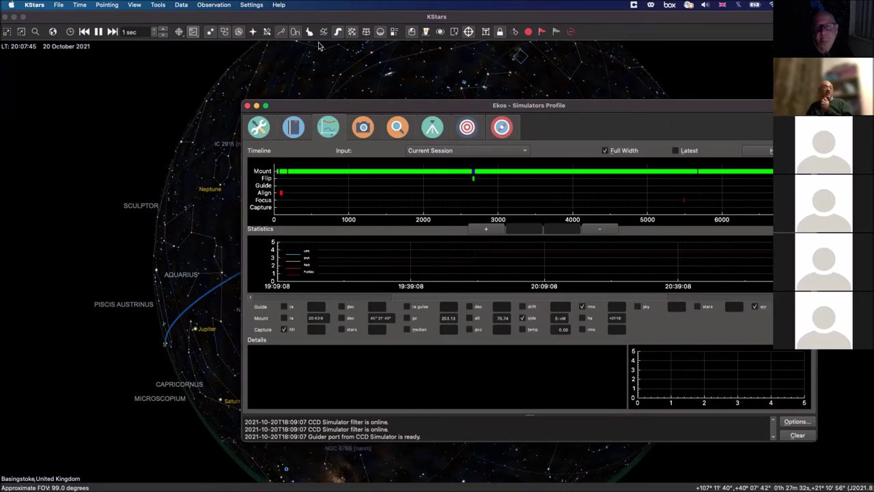
{"action": "left_click", "coordinate": [364, 129]}
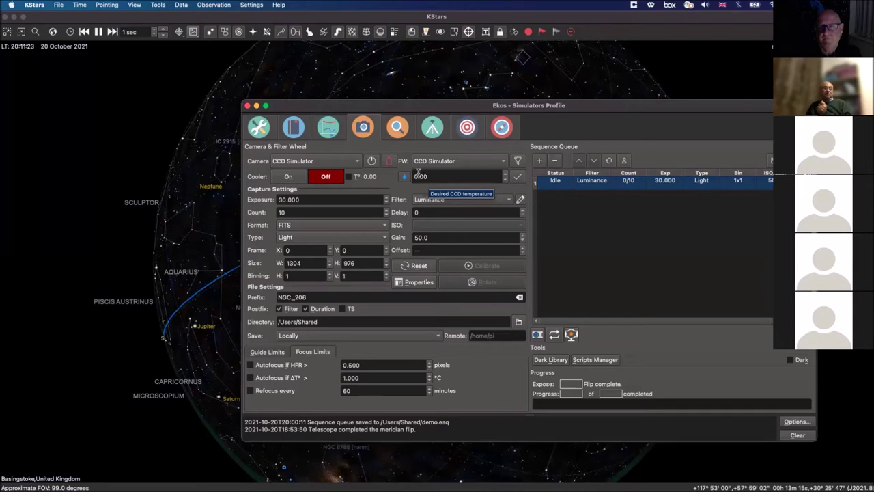
Step: Close Ekos and check Mount Control showing the simulator tracking at RA 20h 42m 10s
{"action": "left_click", "coordinate": [247, 105]}
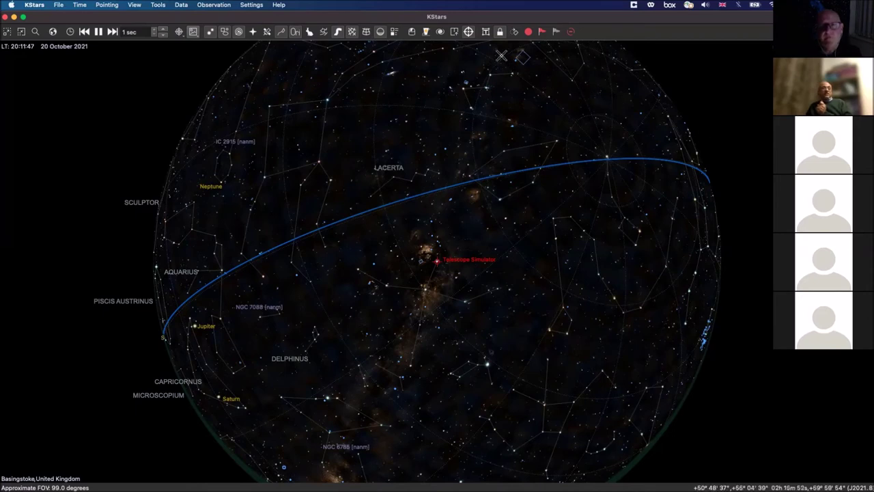
{"action": "left_click", "coordinate": [486, 32]}
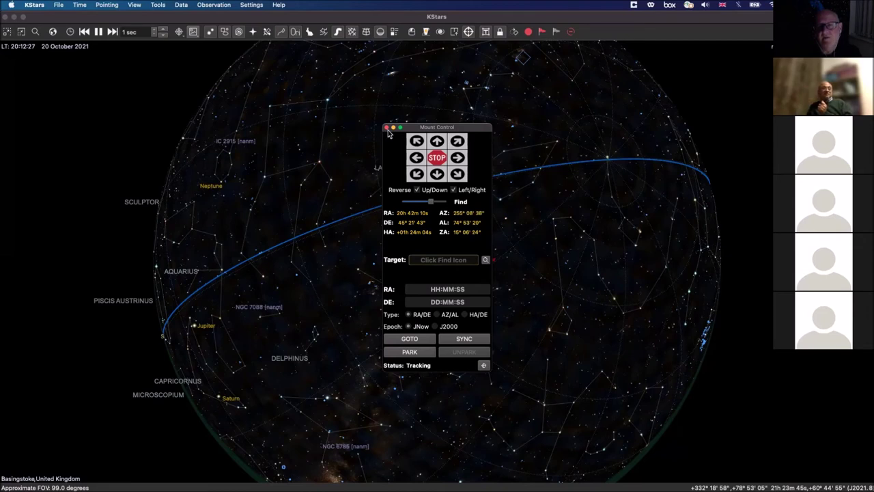
{"action": "left_click", "coordinate": [387, 128]}
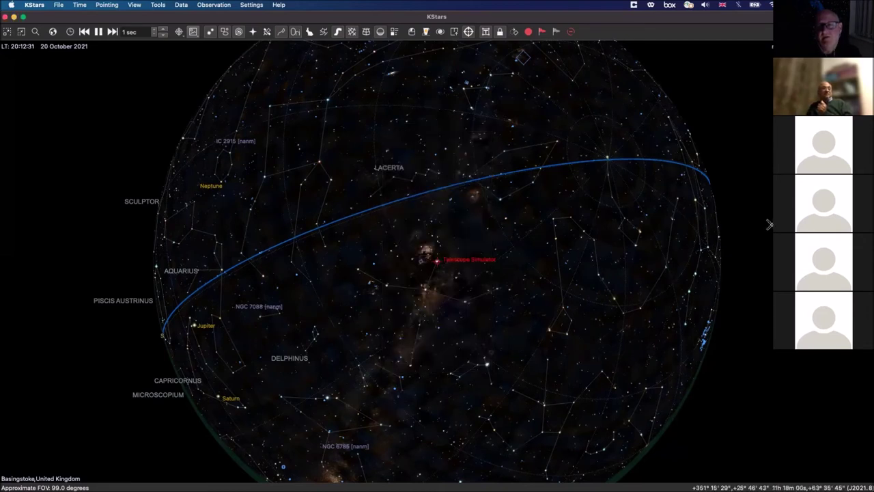
Step: Zoom out around Deneb from about 6° to 13° field of view, then search for 'ngc206'
{"action": "scroll", "coordinate": [524, 254], "scroll_direction": "up", "scroll_amount": 2}
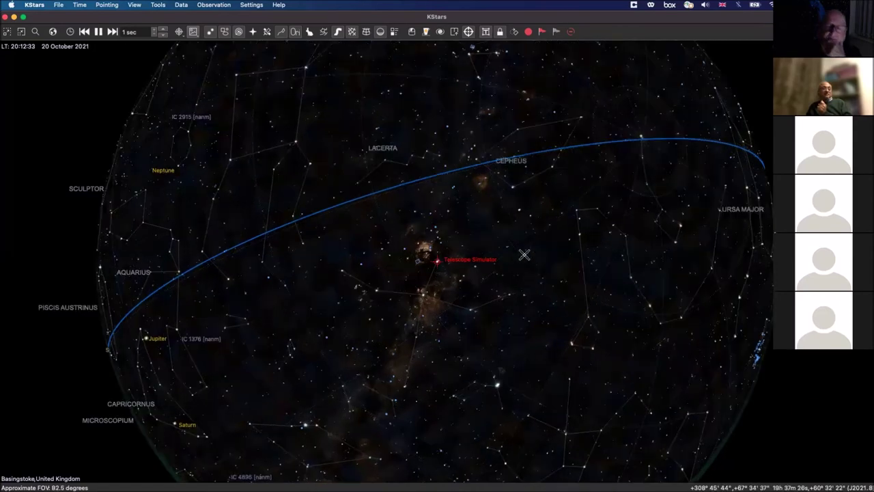
{"action": "scroll", "coordinate": [524, 254], "scroll_direction": "up", "scroll_amount": 5}
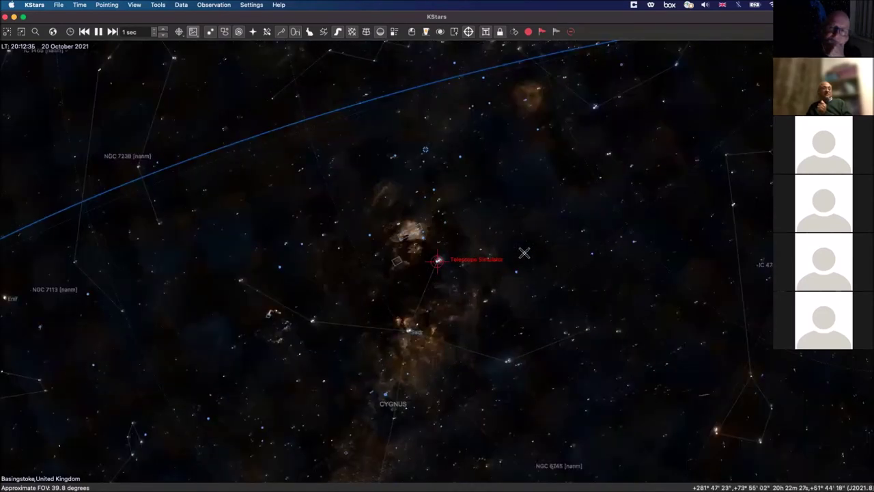
{"action": "scroll", "coordinate": [524, 253], "scroll_direction": "up", "scroll_amount": 1}
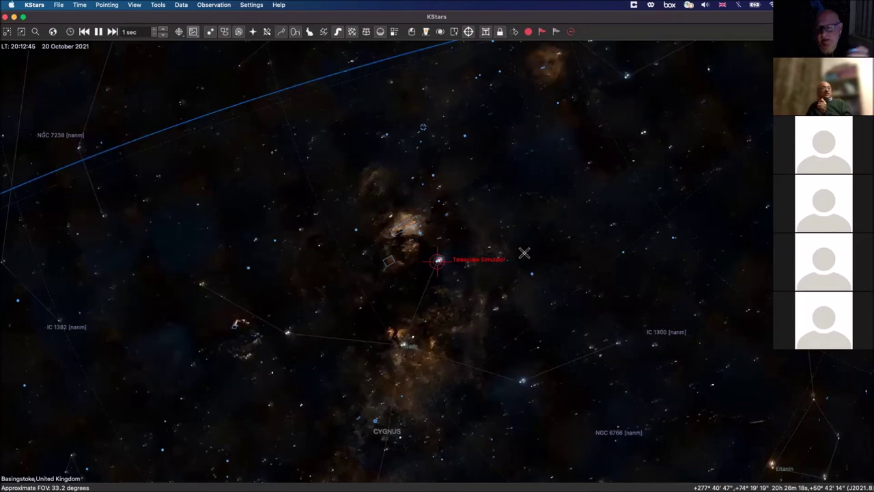
{"action": "scroll", "coordinate": [524, 253], "scroll_direction": "up", "scroll_amount": 3}
{"action": "scroll", "coordinate": [524, 253], "scroll_direction": "up", "scroll_amount": 3}
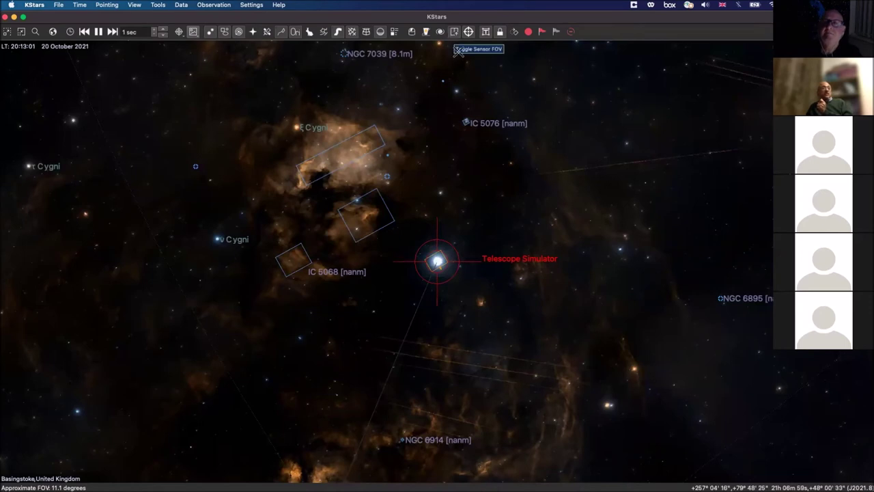
{"action": "scroll", "coordinate": [541, 237], "scroll_direction": "up", "scroll_amount": 3}
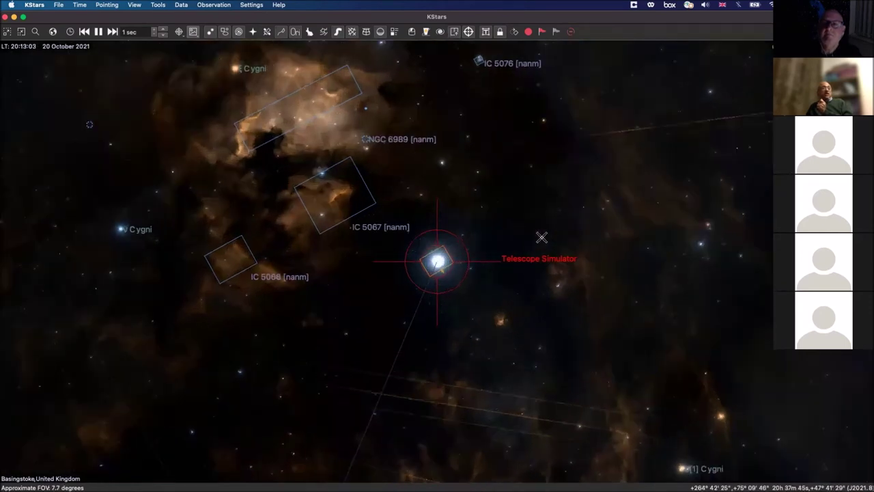
{"action": "scroll", "coordinate": [541, 237], "scroll_direction": "up", "scroll_amount": 3}
{"action": "scroll", "coordinate": [541, 237], "scroll_direction": "up", "scroll_amount": 3}
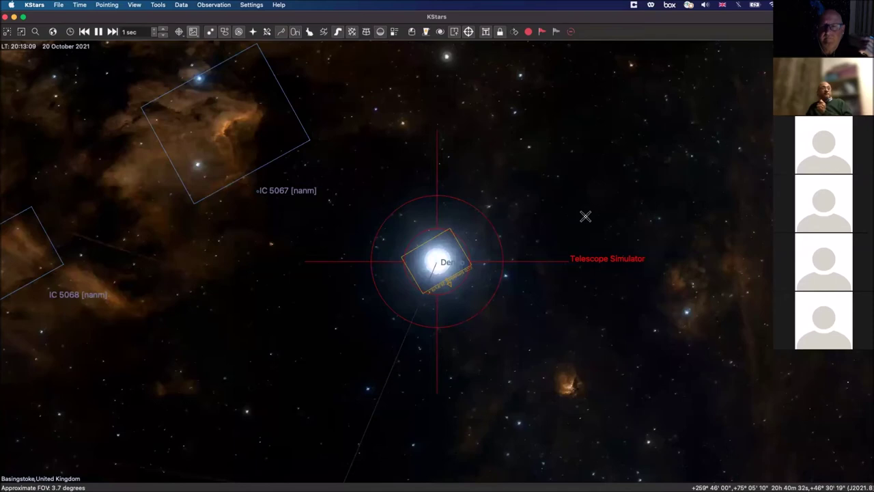
{"action": "scroll", "coordinate": [585, 217], "scroll_direction": "down", "scroll_amount": 3}
{"action": "scroll", "coordinate": [585, 216], "scroll_direction": "down", "scroll_amount": 3}
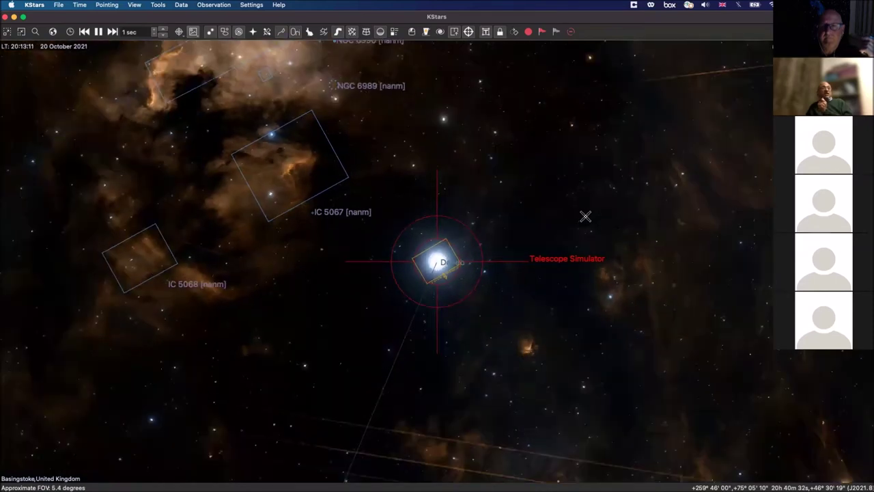
{"action": "scroll", "coordinate": [584, 216], "scroll_direction": "down", "scroll_amount": 1}
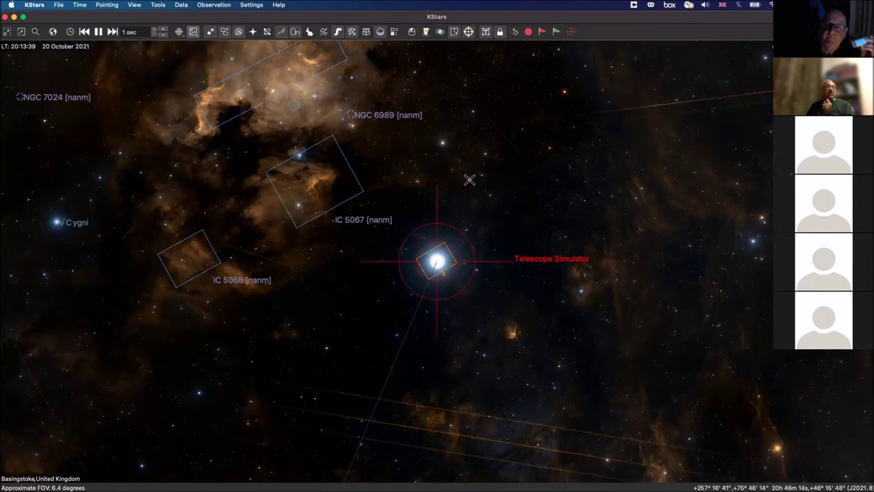
{"action": "scroll", "coordinate": [470, 179], "scroll_direction": "down", "scroll_amount": 3}
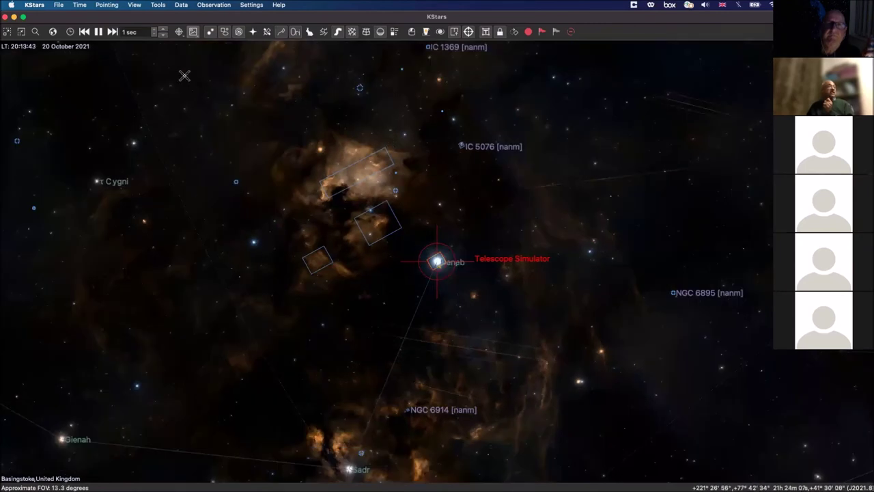
{"action": "left_click", "coordinate": [35, 32]}
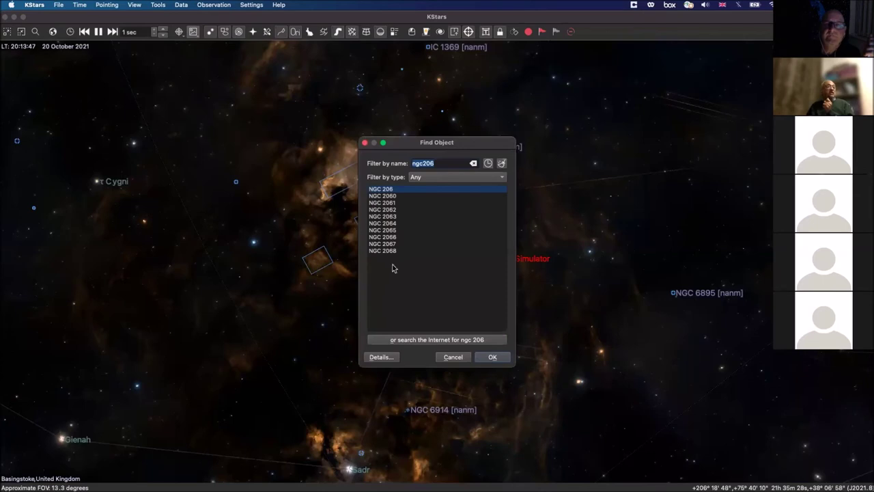
Step: Slew the Telescope Simulator to NGC 206 from its details and centre the sky map on it
{"action": "left_click", "coordinate": [392, 356]}
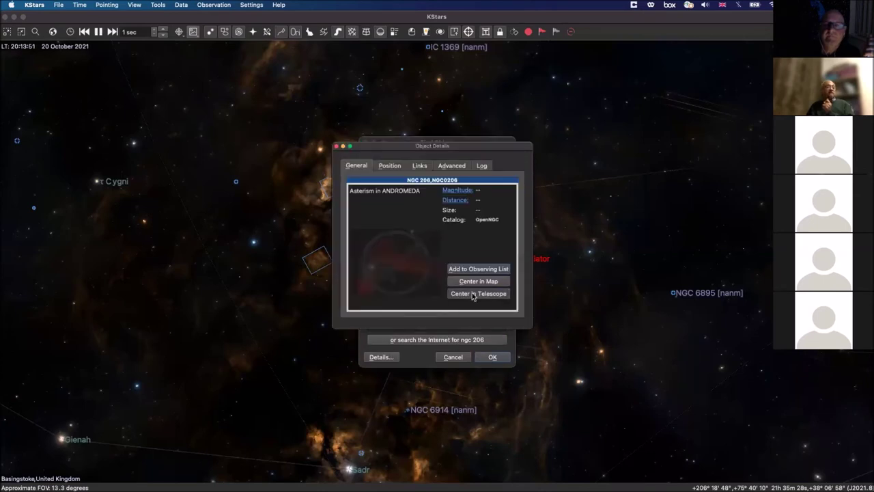
{"action": "left_click", "coordinate": [473, 295]}
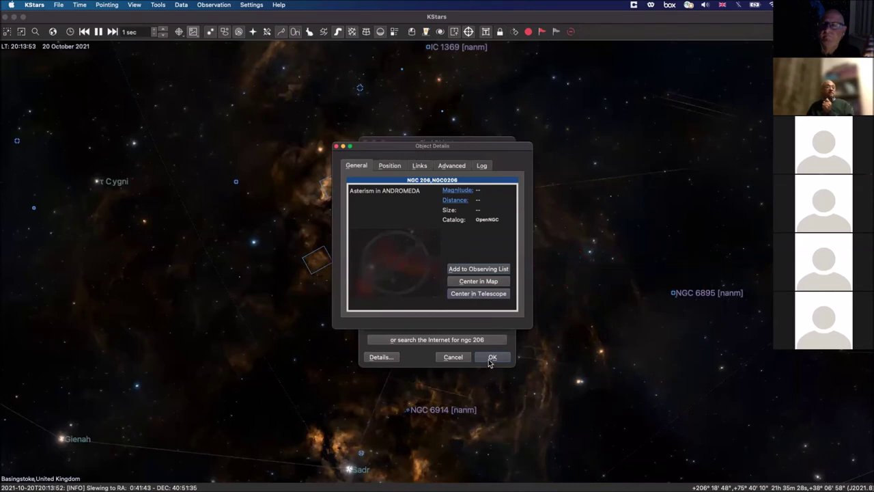
{"action": "left_click", "coordinate": [337, 147]}
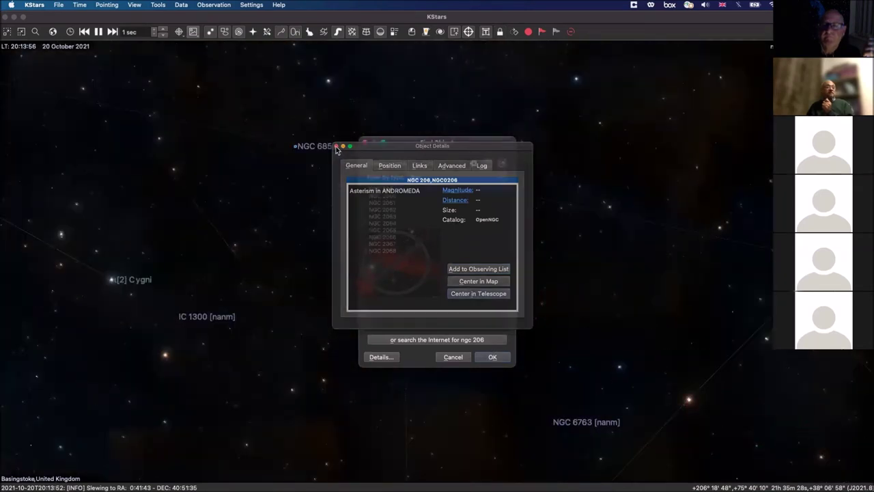
{"action": "left_click", "coordinate": [490, 357]}
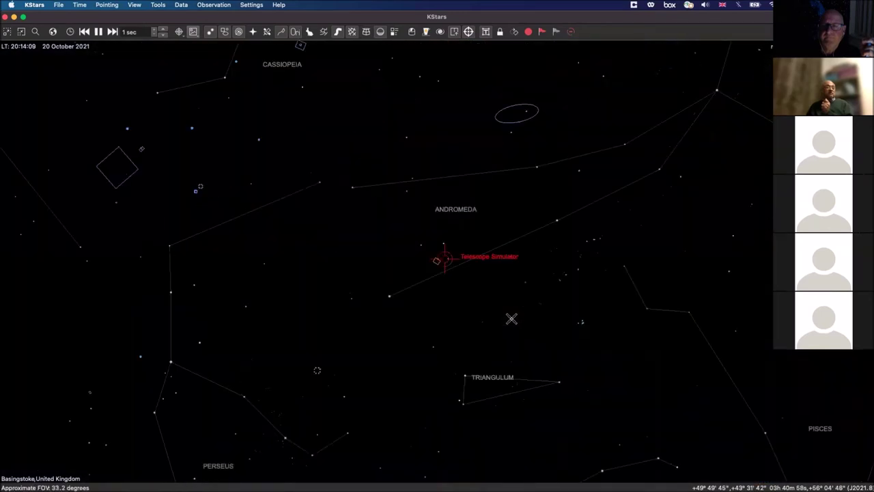
{"action": "scroll", "coordinate": [512, 318], "scroll_direction": "down", "scroll_amount": 2}
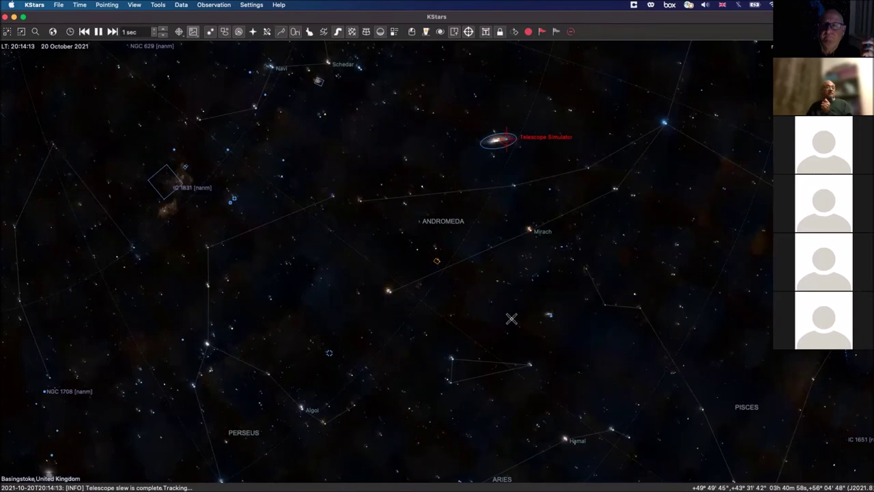
Step: Zoom into M31 around NGC 206, hide the FOV symbols, and reopen the Ekos window
{"action": "scroll", "coordinate": [512, 318], "scroll_direction": "up", "scroll_amount": 3}
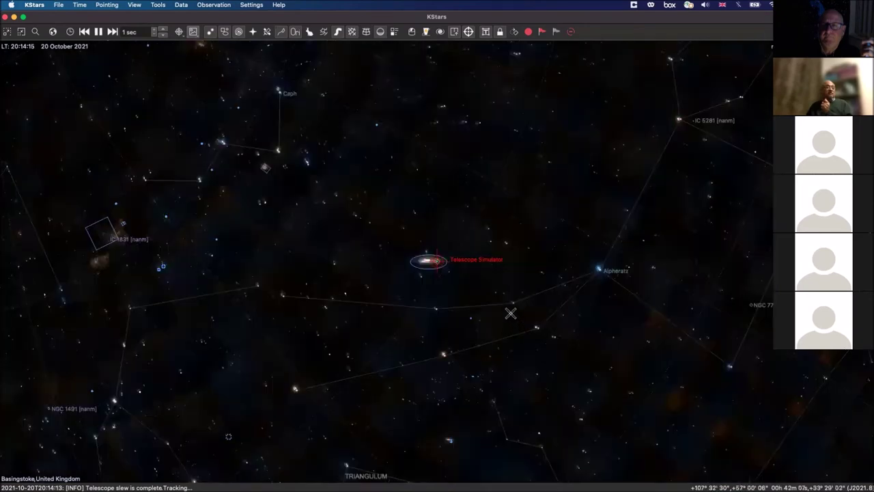
{"action": "scroll", "coordinate": [511, 314], "scroll_direction": "up", "scroll_amount": 8}
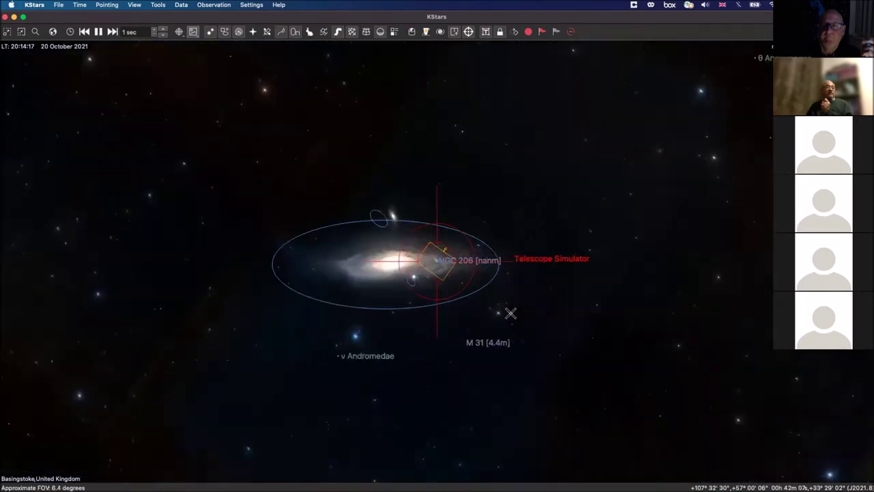
{"action": "scroll", "coordinate": [511, 314], "scroll_direction": "up", "scroll_amount": 2}
{"action": "scroll", "coordinate": [511, 314], "scroll_direction": "up", "scroll_amount": 1}
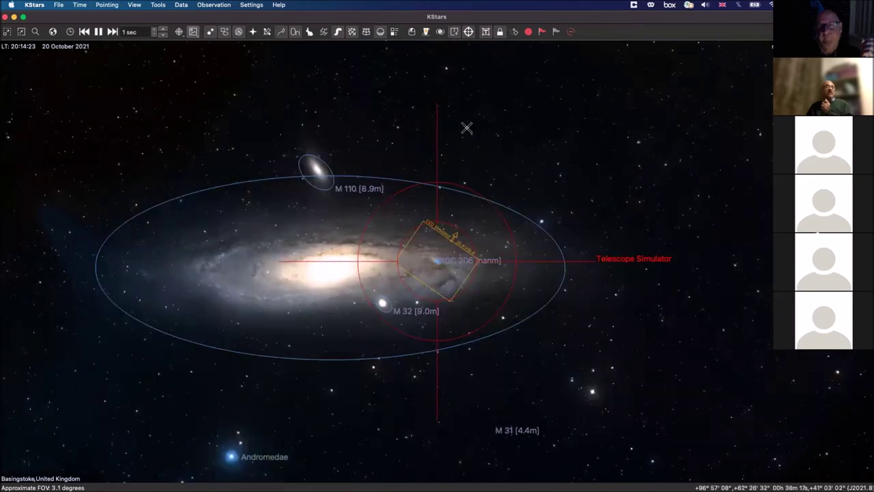
{"action": "left_click", "coordinate": [453, 34]}
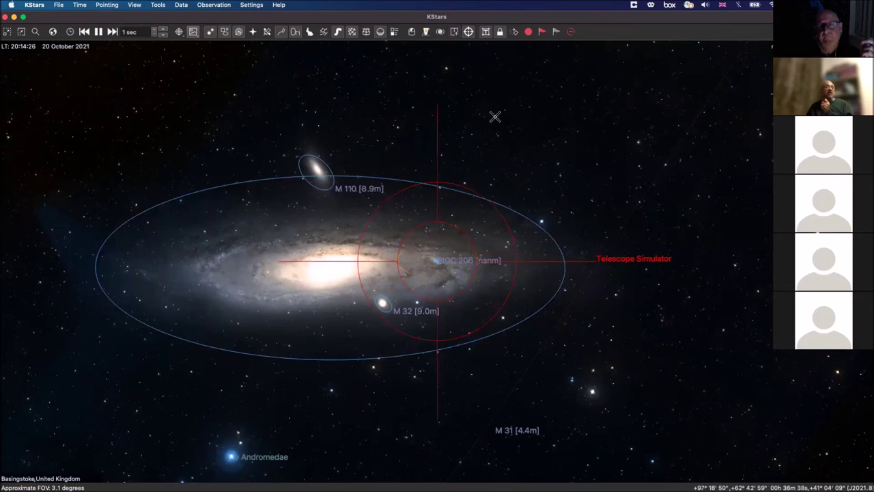
{"action": "left_click", "coordinate": [412, 32]}
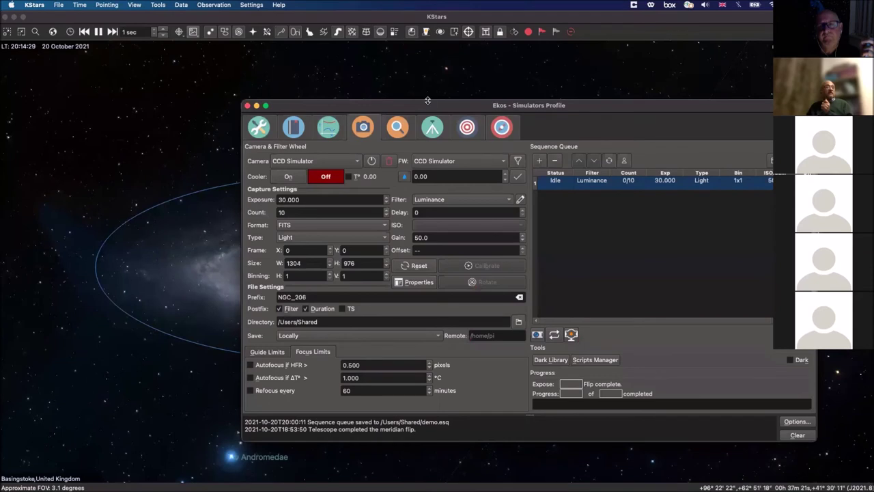
Step: Plate-solve the telescope position with the Align module's Capture & Solve on the CCD Simulator
{"action": "left_click", "coordinate": [465, 128]}
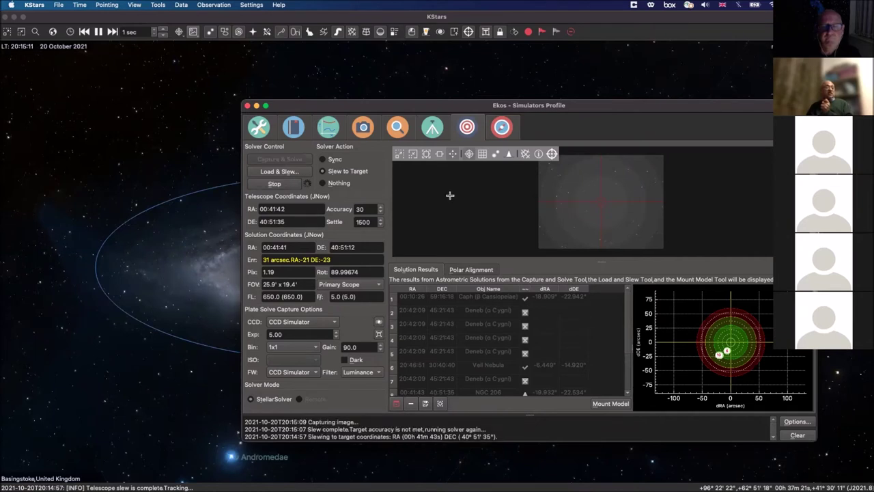
Step: Abort the running alignment capture and close the Ekos window
{"action": "left_click", "coordinate": [268, 185]}
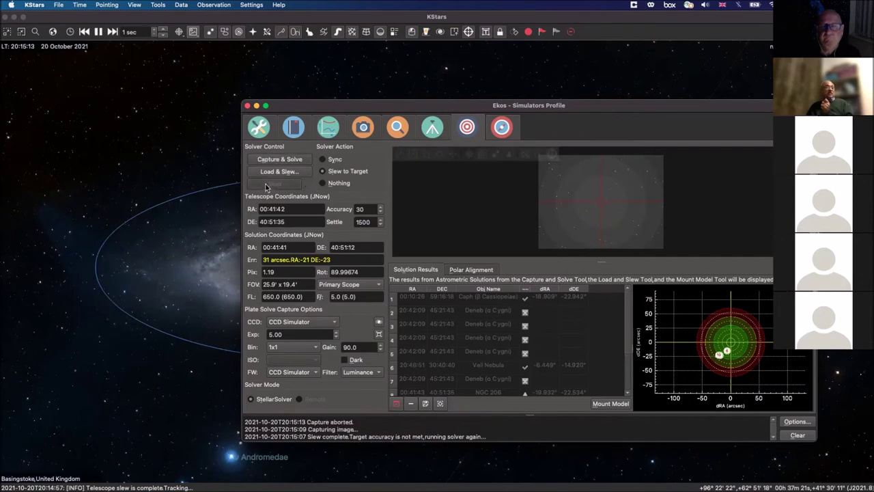
{"action": "left_click", "coordinate": [247, 105]}
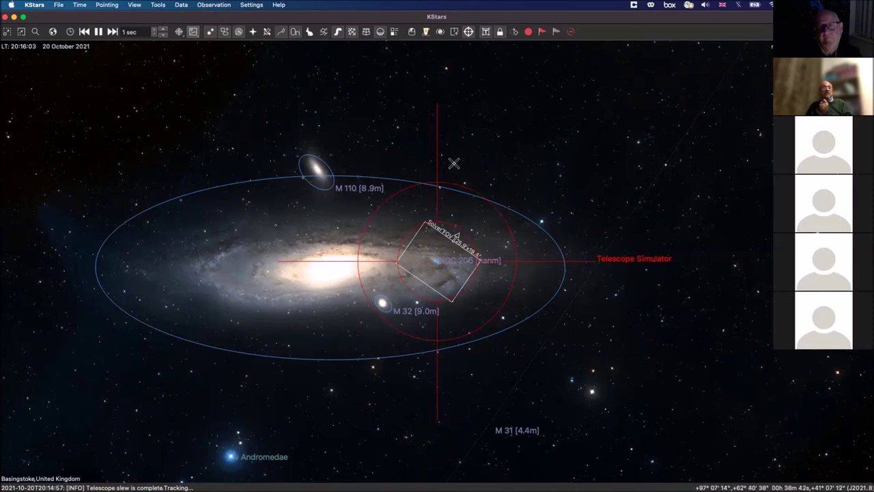
Step: Reopen Ekos on the Capture module showing the idle NGC_206 Luminance job
{"action": "left_click", "coordinate": [411, 31]}
{"action": "left_click", "coordinate": [362, 130]}
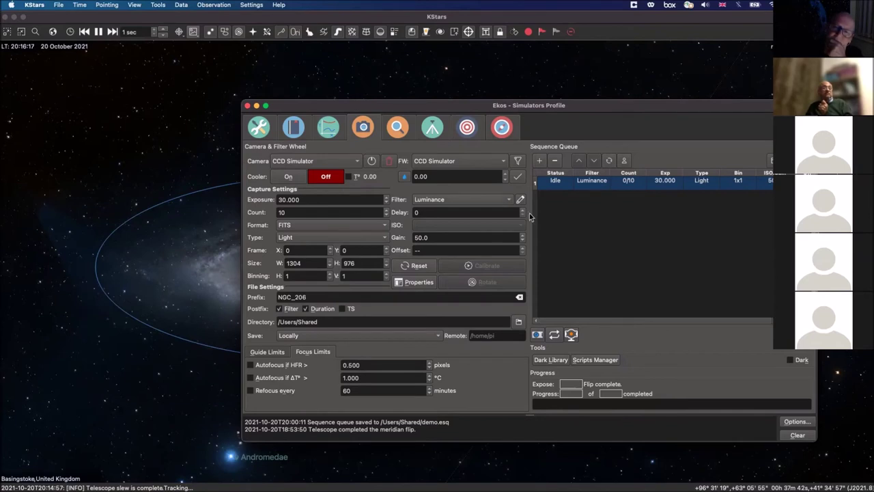
{"action": "left_click", "coordinate": [247, 106]}
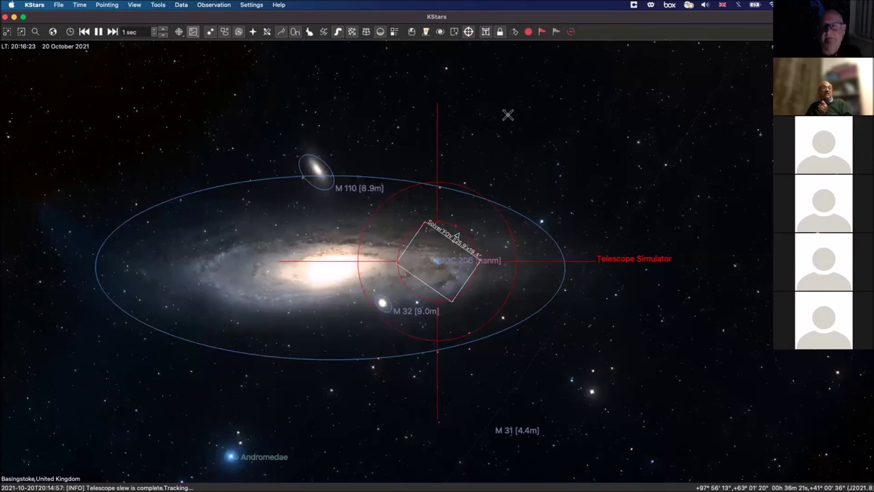
{"action": "left_click", "coordinate": [415, 34]}
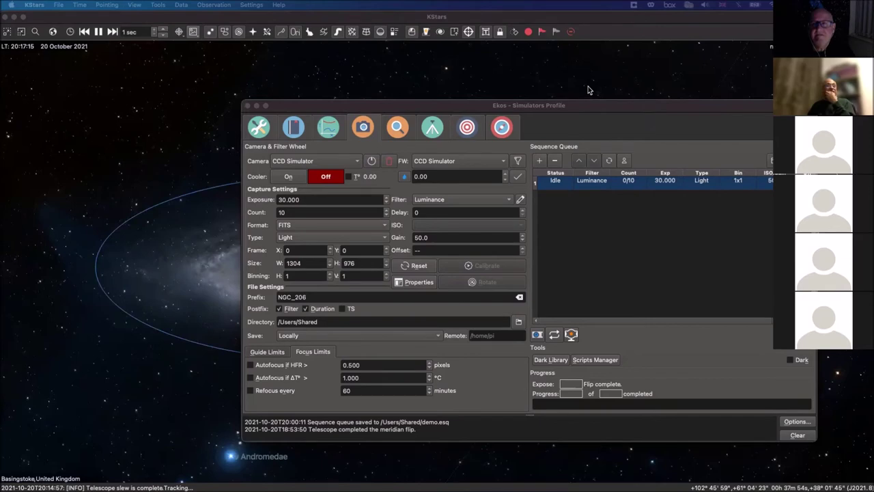
Step: Maximize Firefox and open the Cameras page from indilib.org's Devices menu
{"action": "key", "text": "super+Tab"}
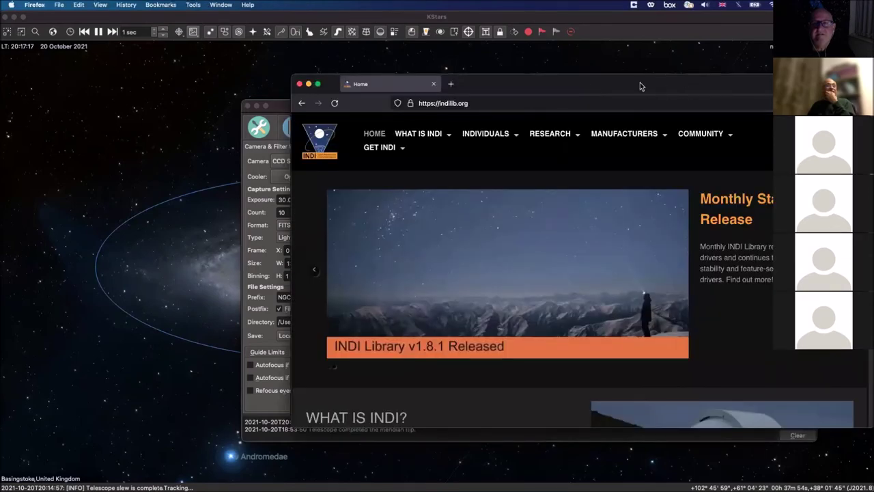
{"action": "double_click", "coordinate": [640, 83]}
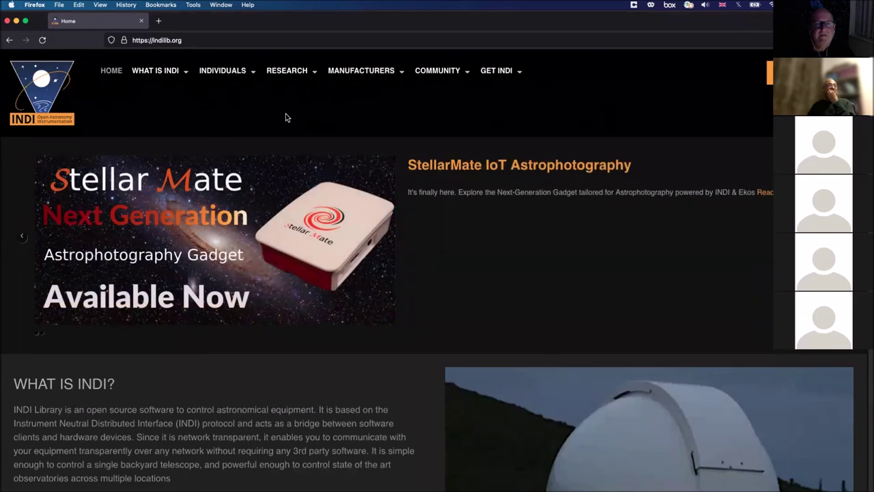
{"action": "mouse_move", "coordinate": [384, 78]}
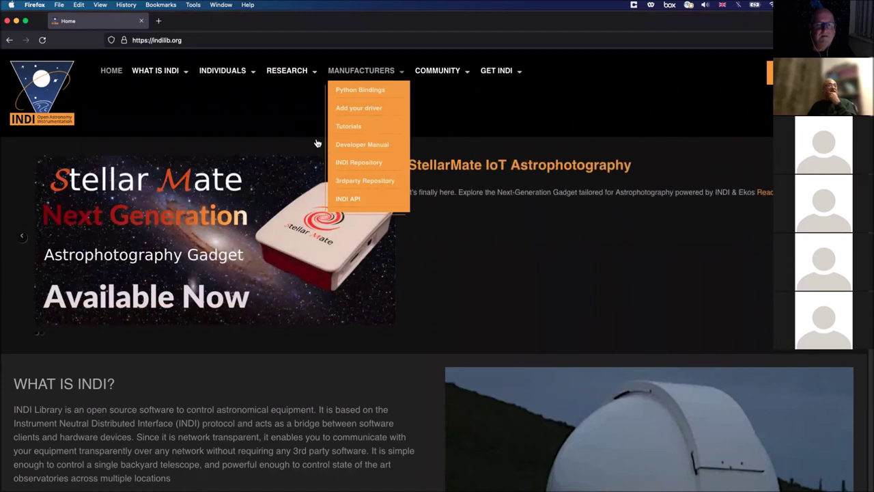
{"action": "mouse_move", "coordinate": [252, 73]}
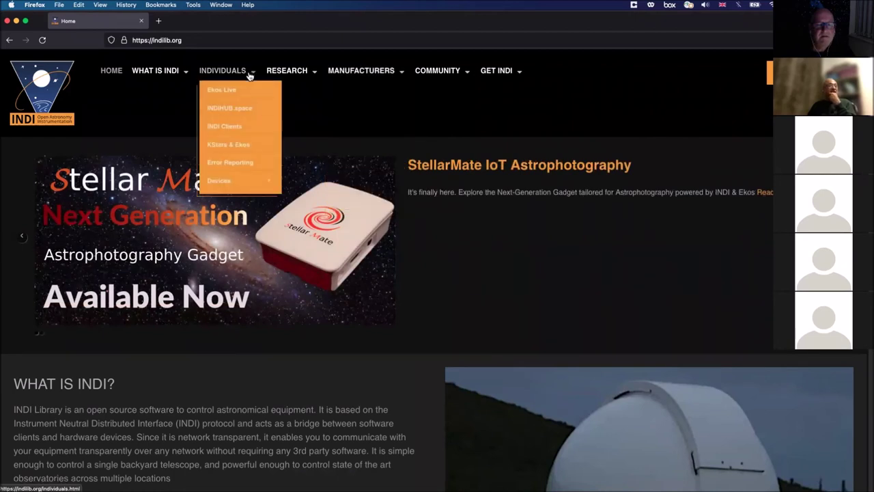
{"action": "mouse_move", "coordinate": [230, 181]}
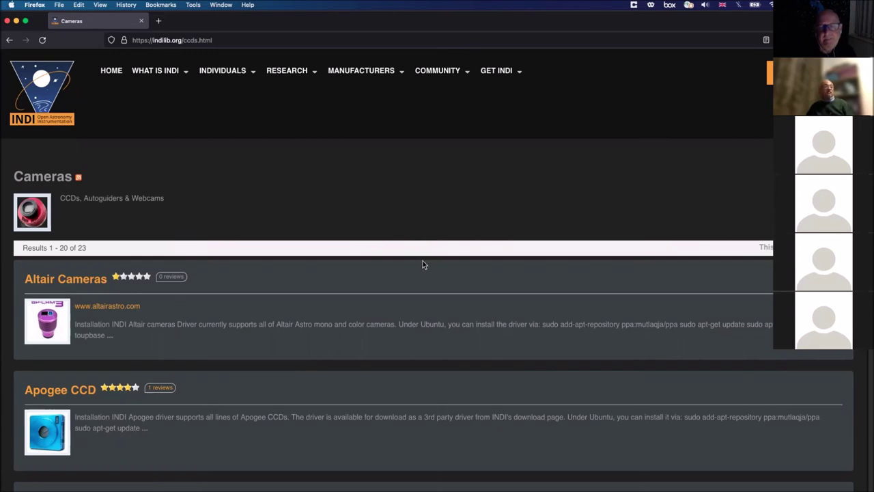
Step: Open the DSLR Cameras driver page further down the INDI Cameras list
{"action": "scroll", "coordinate": [424, 265], "scroll_direction": "down", "scroll_amount": 5}
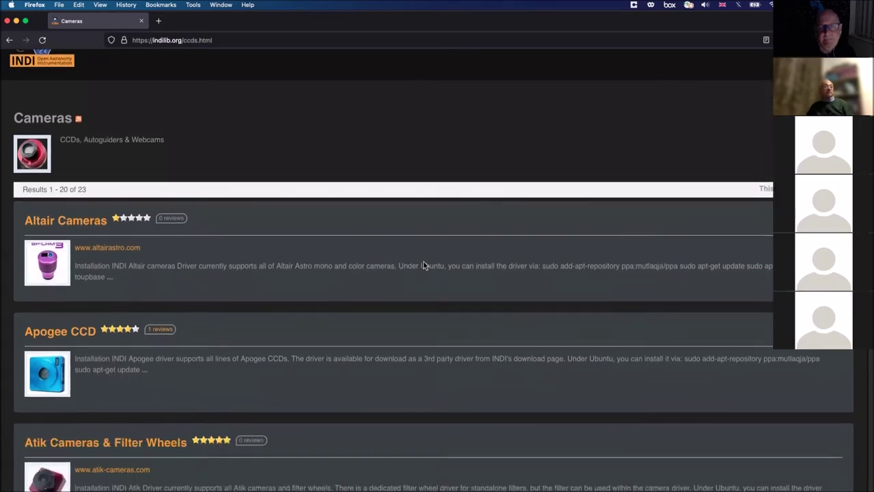
{"action": "scroll", "coordinate": [423, 265], "scroll_direction": "down", "scroll_amount": 4}
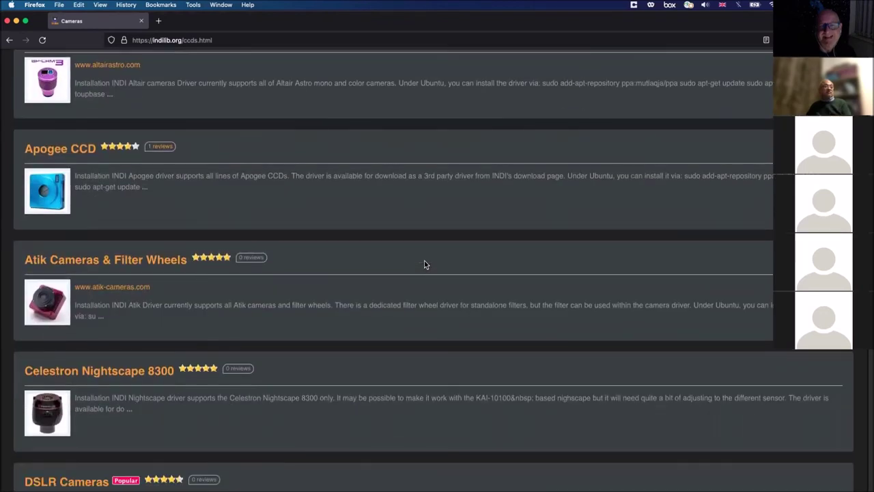
{"action": "scroll", "coordinate": [424, 264], "scroll_direction": "down", "scroll_amount": 4}
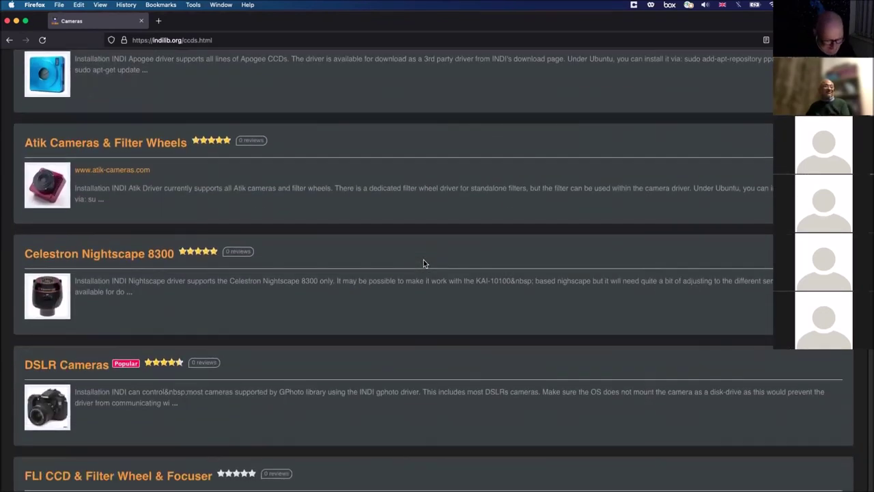
{"action": "scroll", "coordinate": [424, 264], "scroll_direction": "down", "scroll_amount": 6}
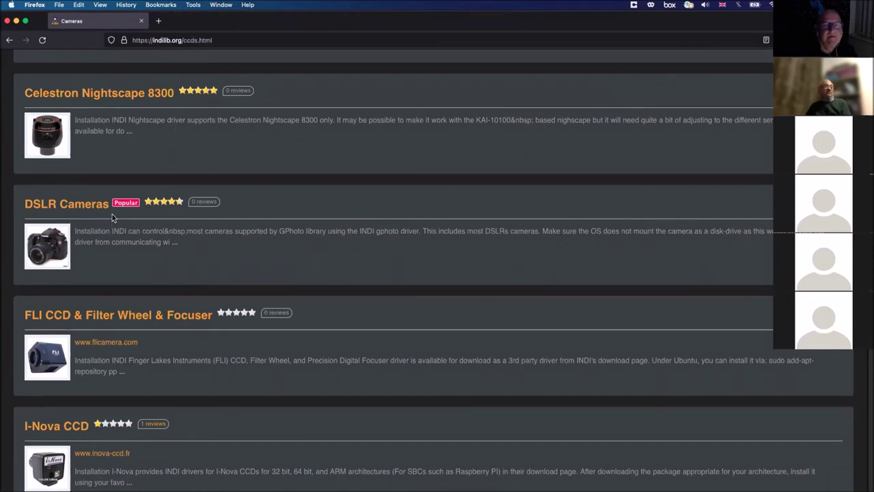
{"action": "left_click", "coordinate": [87, 212]}
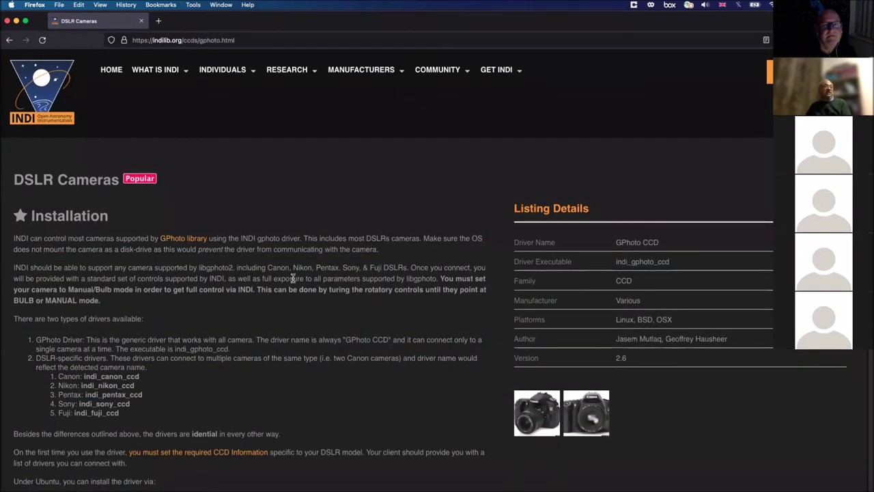
{"action": "scroll", "coordinate": [293, 278], "scroll_direction": "down", "scroll_amount": 2}
{"action": "scroll", "coordinate": [293, 278], "scroll_direction": "up", "scroll_amount": 2}
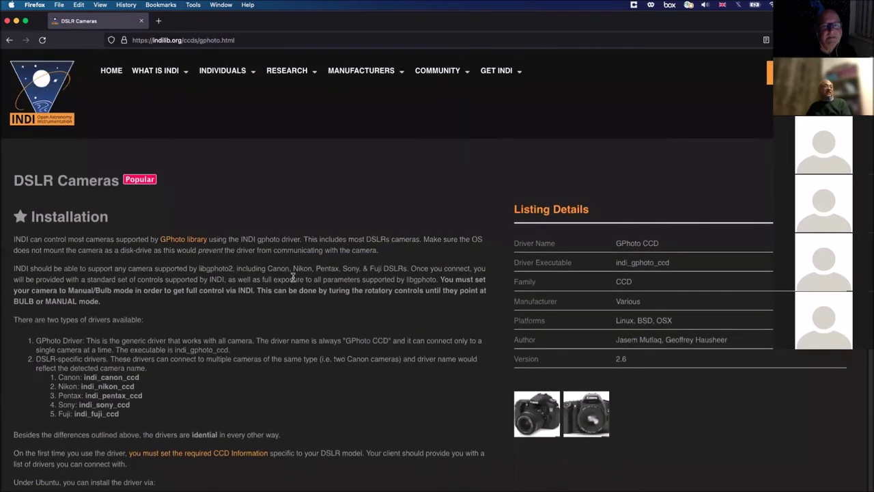
{"action": "scroll", "coordinate": [293, 277], "scroll_direction": "down", "scroll_amount": 2}
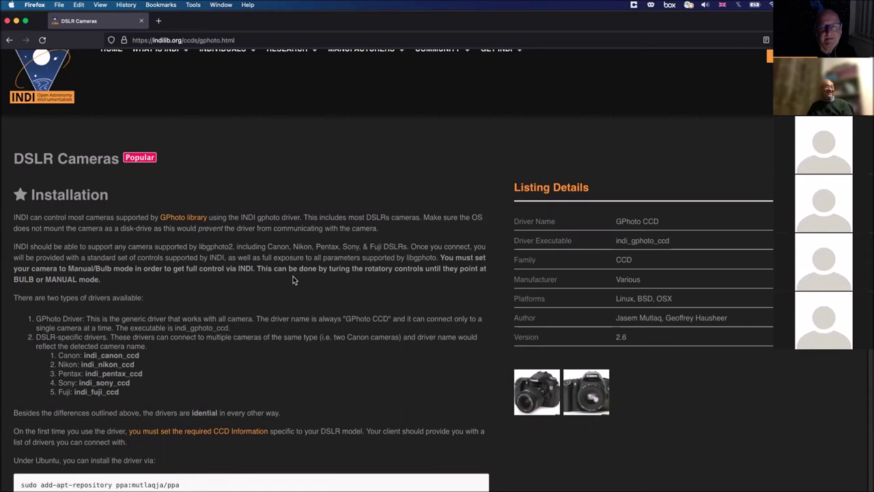
{"action": "scroll", "coordinate": [382, 276], "scroll_direction": "down", "scroll_amount": 1}
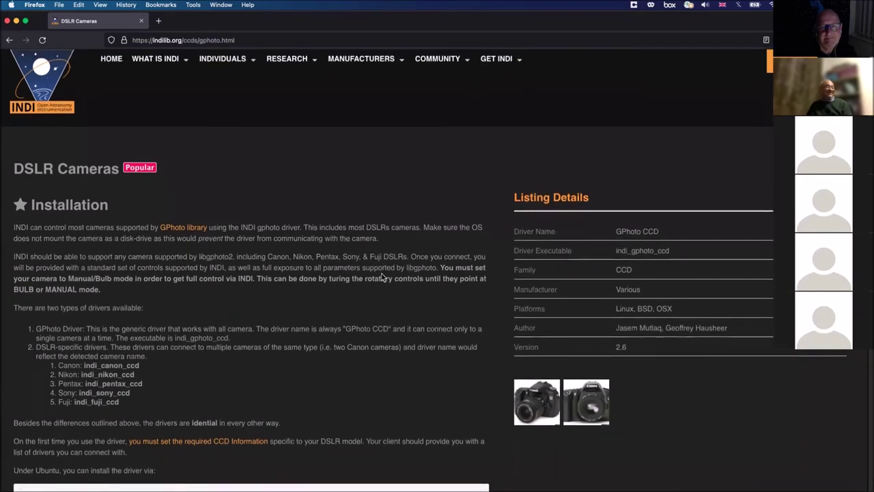
{"action": "scroll", "coordinate": [381, 276], "scroll_direction": "down", "scroll_amount": 3}
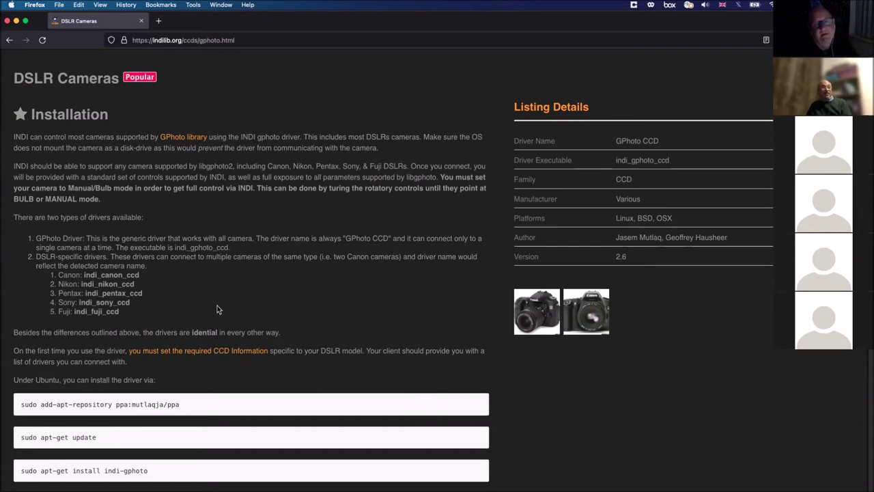
{"action": "scroll", "coordinate": [263, 286], "scroll_direction": "down", "scroll_amount": 1}
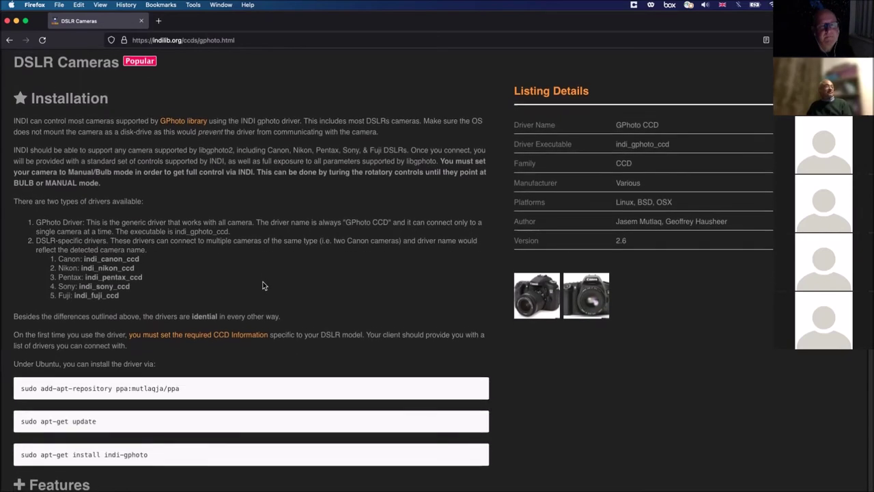
{"action": "scroll", "coordinate": [263, 287], "scroll_direction": "up", "scroll_amount": 2}
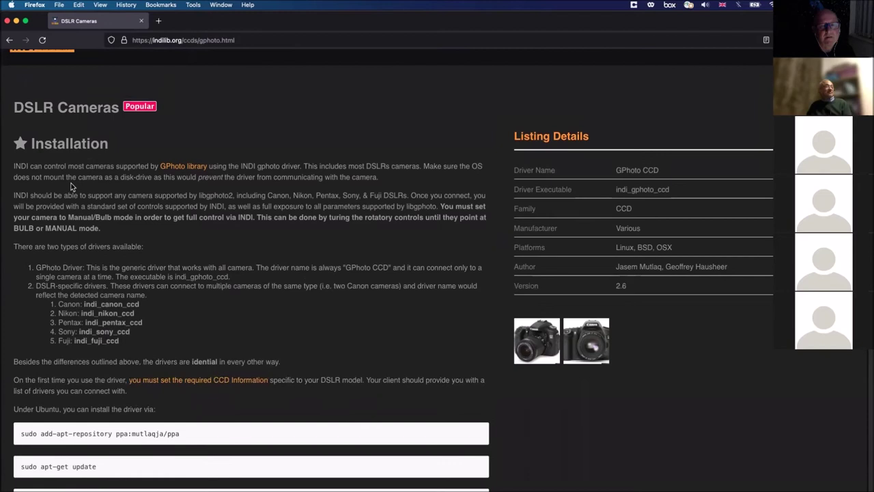
Step: Go back to the INDI Cameras list and read through its first page
{"action": "left_click", "coordinate": [9, 40]}
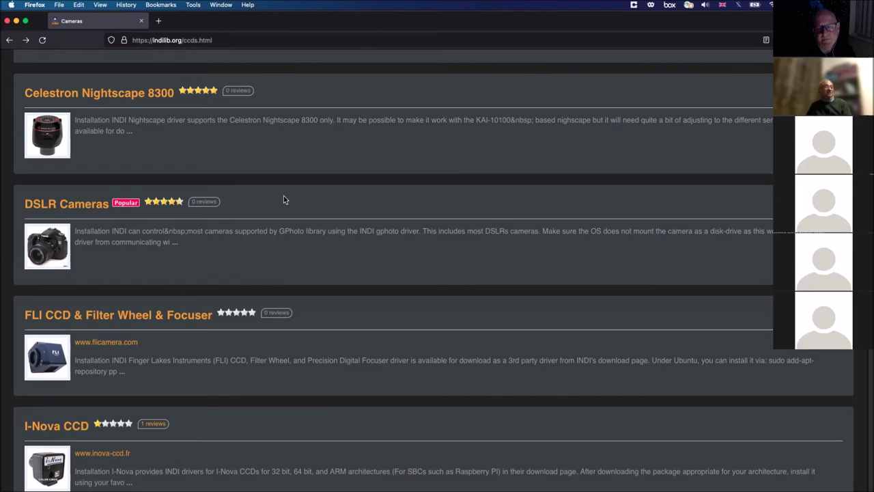
{"action": "scroll", "coordinate": [283, 195], "scroll_direction": "up", "scroll_amount": 1}
{"action": "scroll", "coordinate": [284, 196], "scroll_direction": "down", "scroll_amount": 3}
{"action": "scroll", "coordinate": [285, 198], "scroll_direction": "down", "scroll_amount": 2}
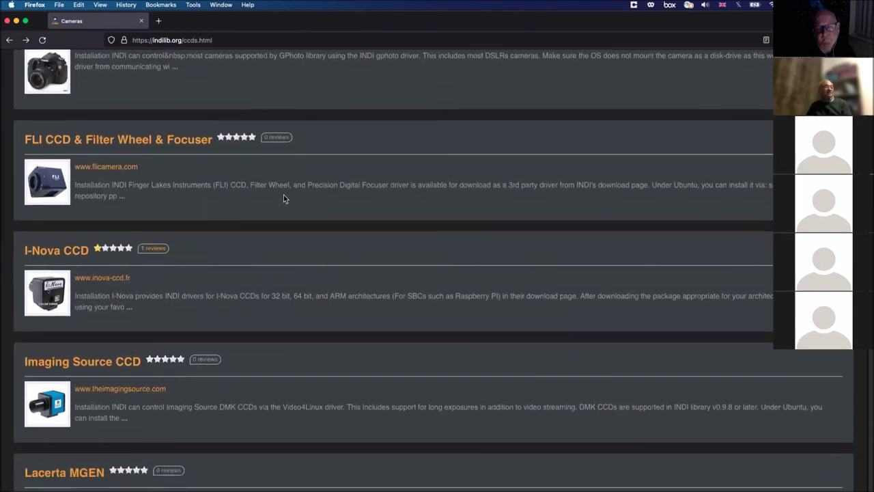
{"action": "scroll", "coordinate": [285, 199], "scroll_direction": "down", "scroll_amount": 3}
{"action": "scroll", "coordinate": [285, 199], "scroll_direction": "down", "scroll_amount": 4}
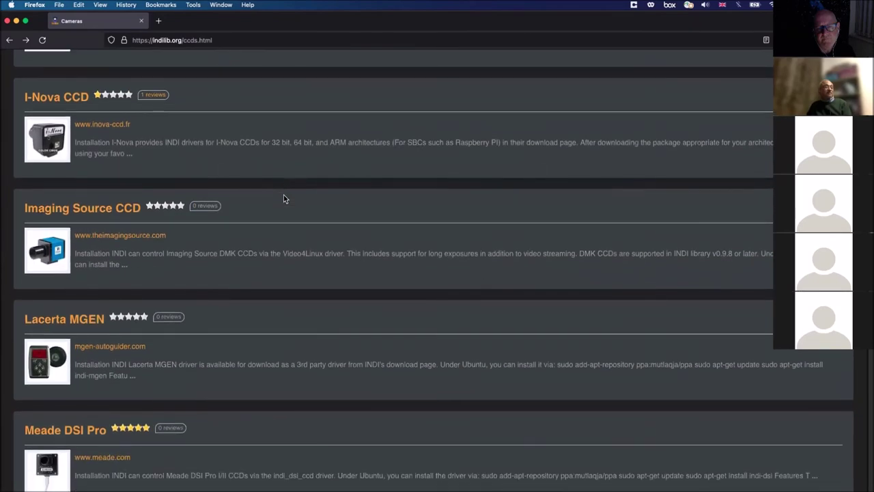
{"action": "scroll", "coordinate": [285, 198], "scroll_direction": "down", "scroll_amount": 5}
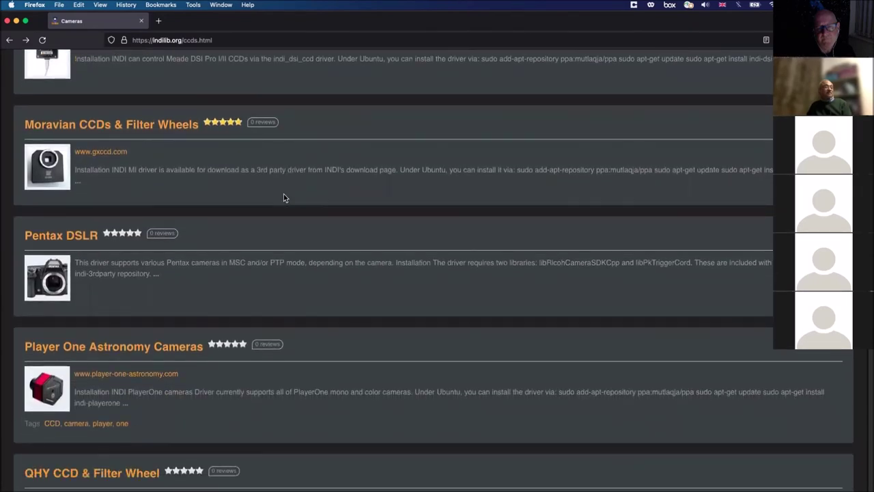
{"action": "scroll", "coordinate": [285, 199], "scroll_direction": "down", "scroll_amount": 1}
{"action": "scroll", "coordinate": [284, 199], "scroll_direction": "down", "scroll_amount": 3}
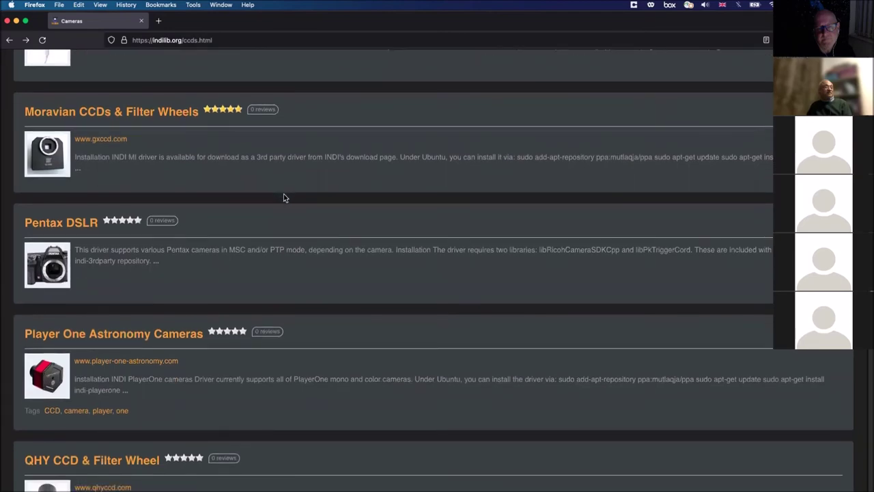
{"action": "scroll", "coordinate": [285, 198], "scroll_direction": "down", "scroll_amount": 3}
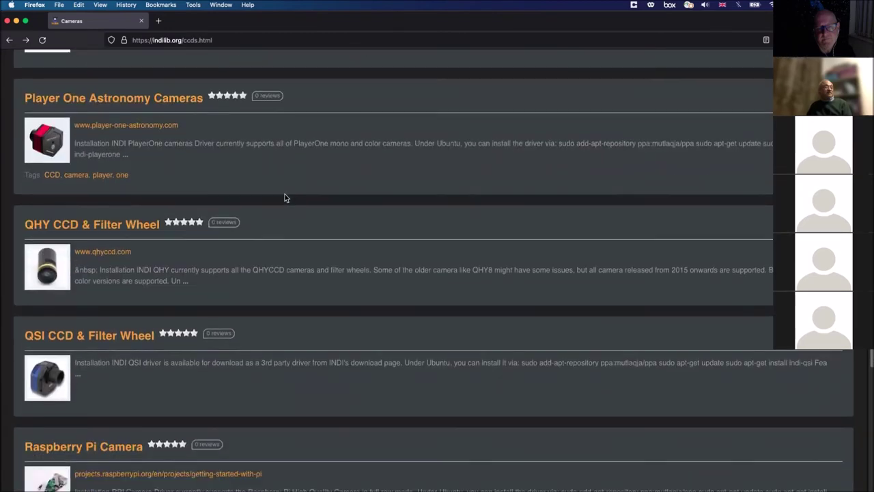
{"action": "scroll", "coordinate": [285, 198], "scroll_direction": "down", "scroll_amount": 3}
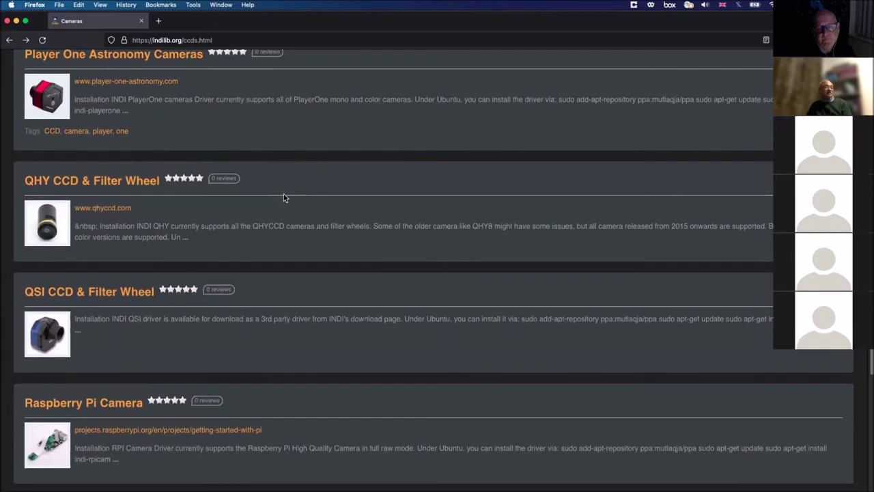
{"action": "scroll", "coordinate": [285, 198], "scroll_direction": "down", "scroll_amount": 2}
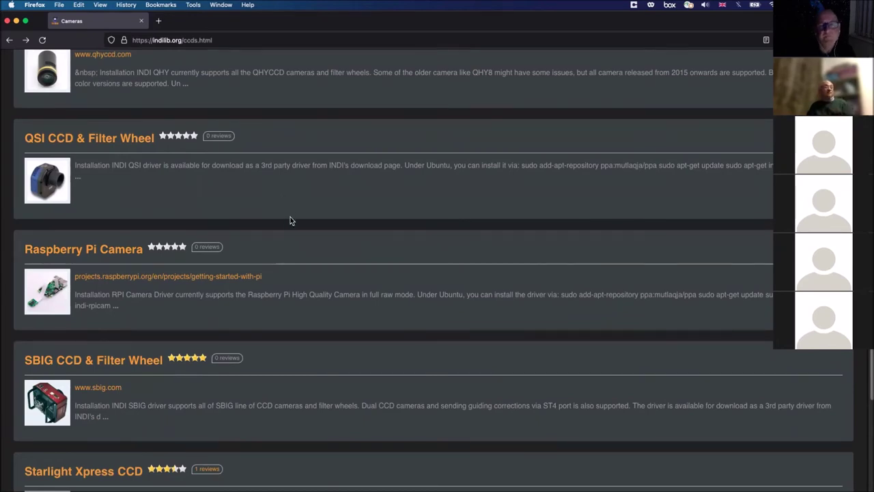
{"action": "scroll", "coordinate": [290, 218], "scroll_direction": "down", "scroll_amount": 3}
{"action": "scroll", "coordinate": [291, 220], "scroll_direction": "down", "scroll_amount": 3}
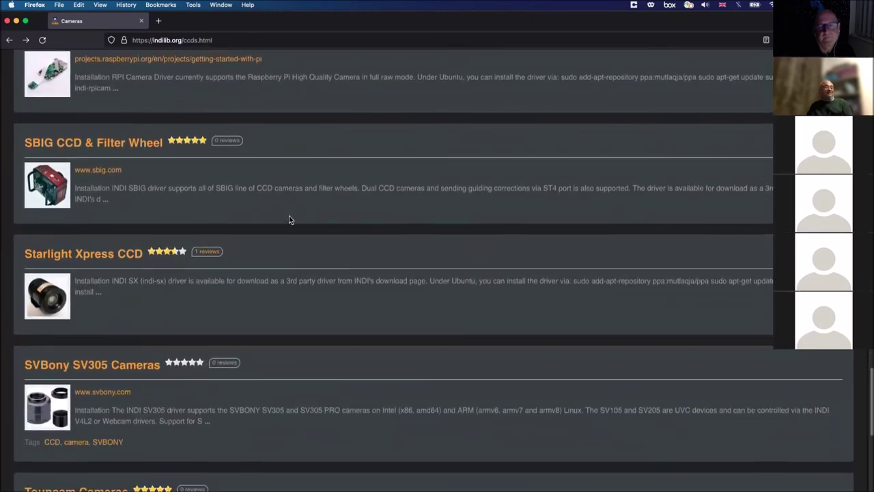
{"action": "scroll", "coordinate": [290, 220], "scroll_direction": "down", "scroll_amount": 1}
{"action": "scroll", "coordinate": [289, 220], "scroll_direction": "down", "scroll_amount": 1}
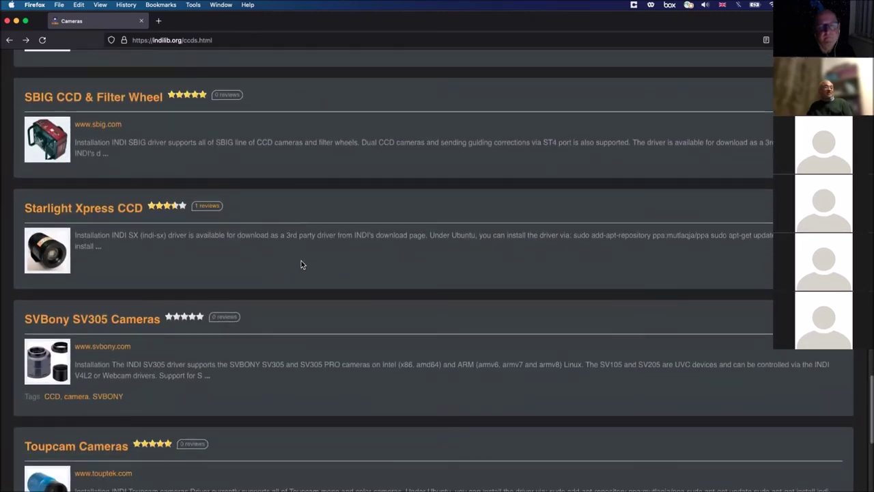
{"action": "scroll", "coordinate": [303, 264], "scroll_direction": "down", "scroll_amount": 2}
{"action": "scroll", "coordinate": [301, 260], "scroll_direction": "down", "scroll_amount": 2}
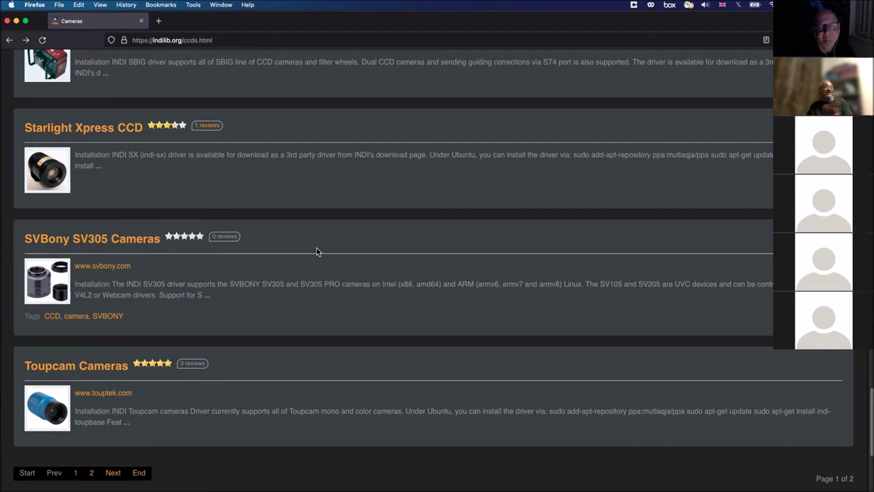
Step: Move to page 2 of the Cameras listing, results 21–23 of 23
{"action": "scroll", "coordinate": [316, 251], "scroll_direction": "up", "scroll_amount": 1}
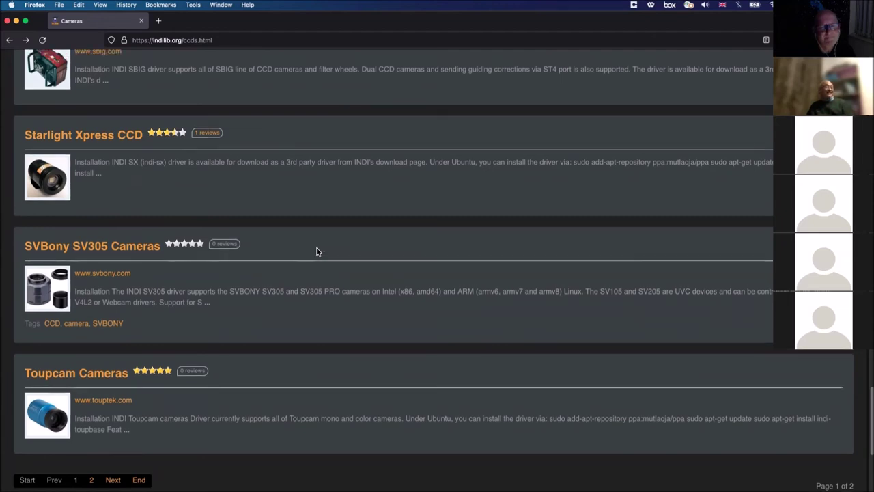
{"action": "scroll", "coordinate": [304, 252], "scroll_direction": "up", "scroll_amount": 4}
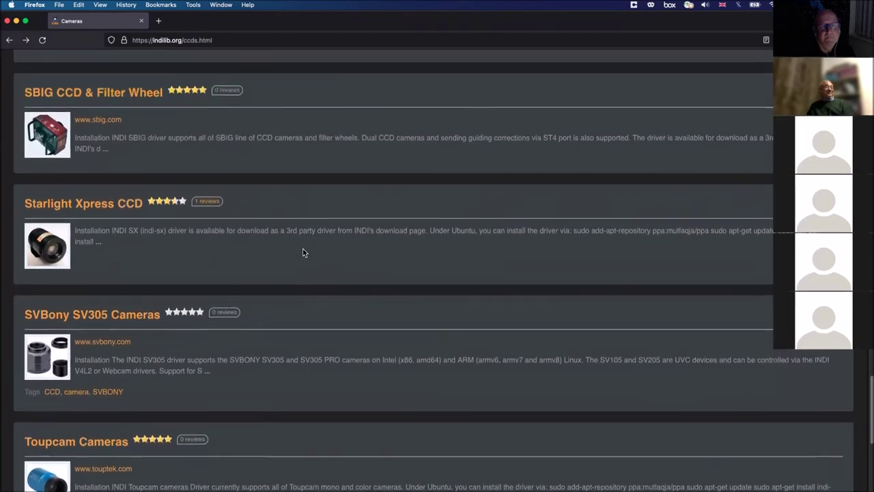
{"action": "scroll", "coordinate": [304, 252], "scroll_direction": "up", "scroll_amount": 4}
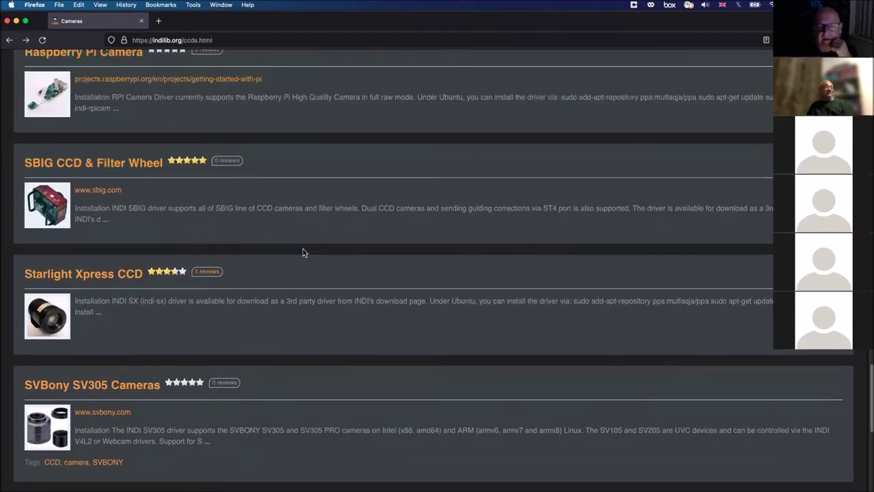
{"action": "scroll", "coordinate": [304, 253], "scroll_direction": "down", "scroll_amount": 5}
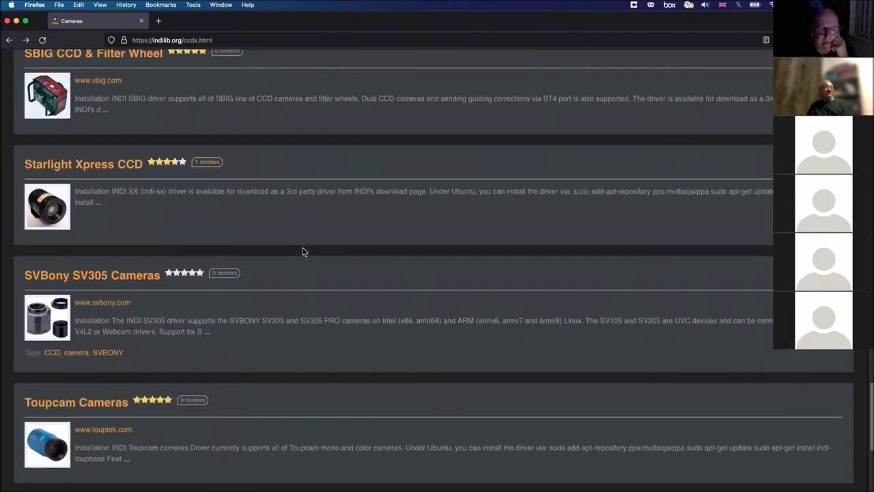
{"action": "scroll", "coordinate": [304, 252], "scroll_direction": "down", "scroll_amount": 4}
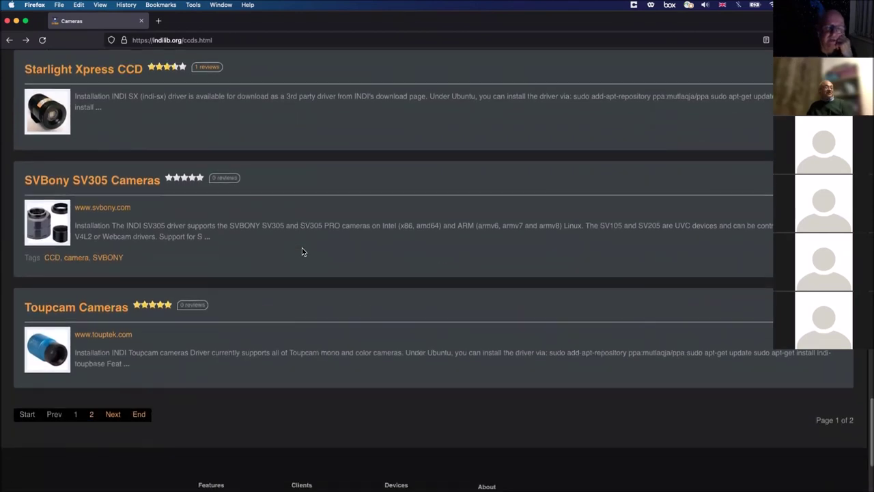
{"action": "left_click", "coordinate": [113, 415]}
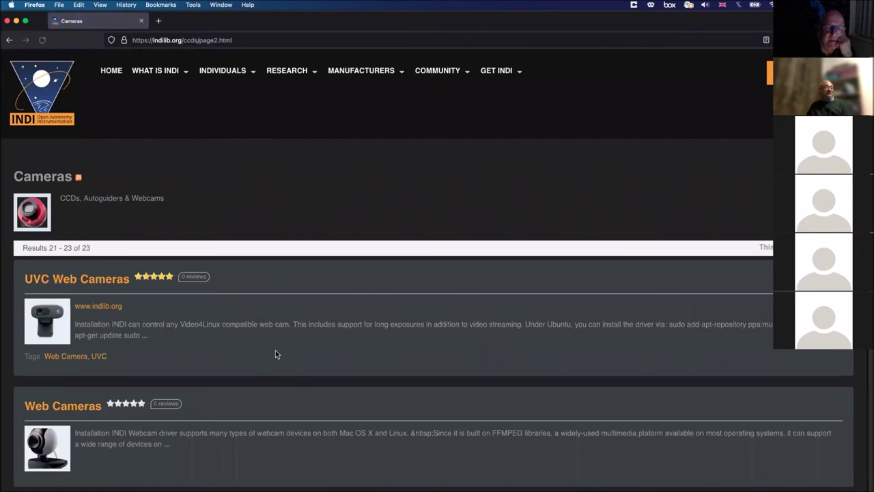
Step: Review page 2's camera drivers, go back to page 1, and close Firefox
{"action": "scroll", "coordinate": [285, 349], "scroll_direction": "down", "scroll_amount": 5}
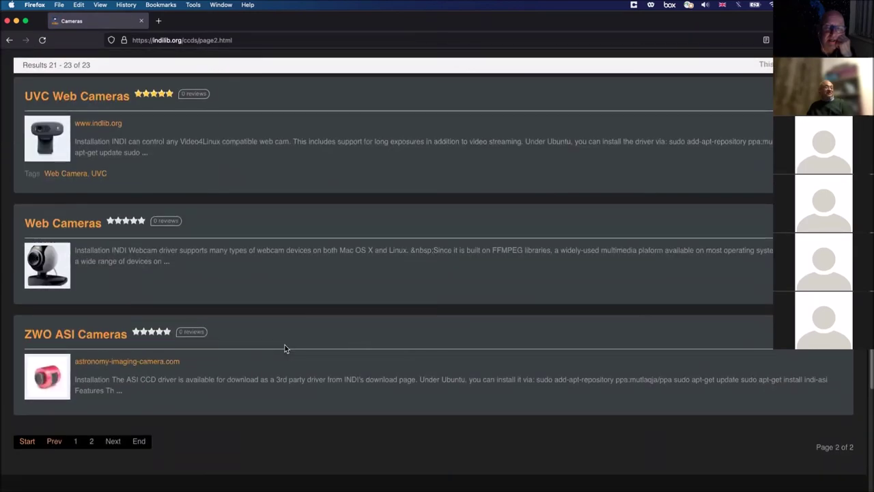
{"action": "scroll", "coordinate": [285, 348], "scroll_direction": "up", "scroll_amount": 1}
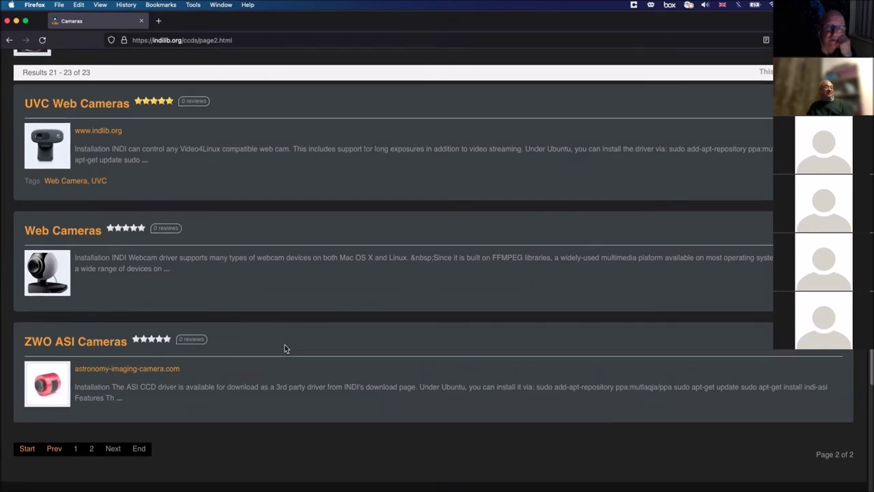
{"action": "scroll", "coordinate": [285, 348], "scroll_direction": "down", "scroll_amount": 1}
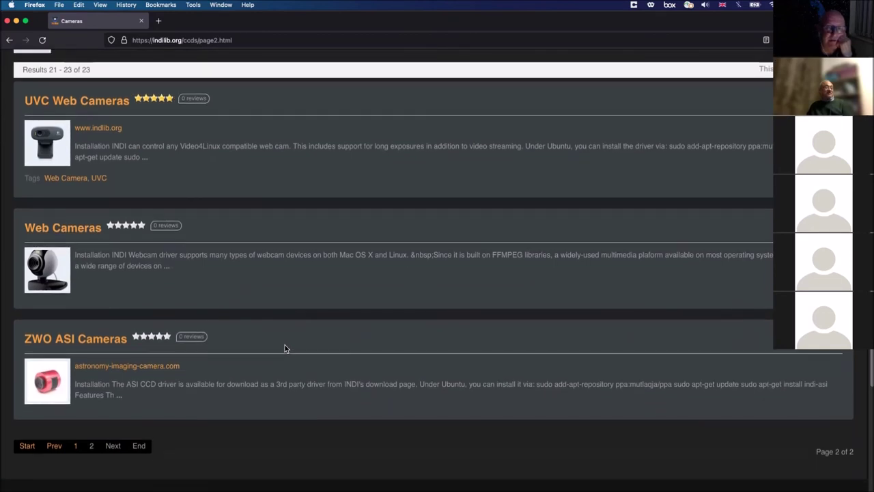
{"action": "scroll", "coordinate": [285, 348], "scroll_direction": "up", "scroll_amount": 2}
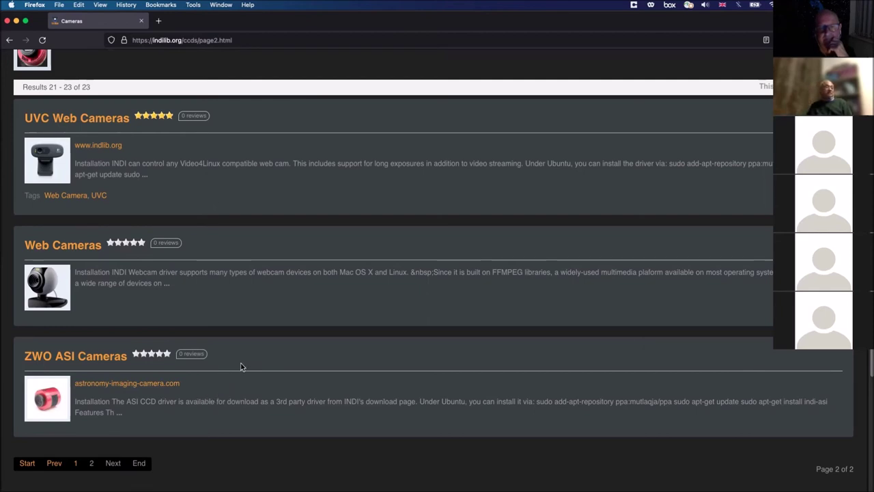
{"action": "scroll", "coordinate": [240, 367], "scroll_direction": "up", "scroll_amount": 3}
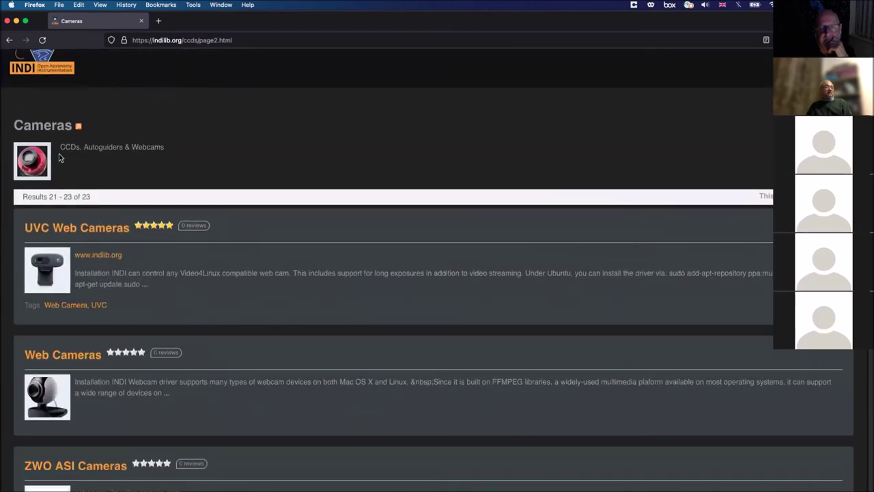
{"action": "left_click", "coordinate": [10, 43]}
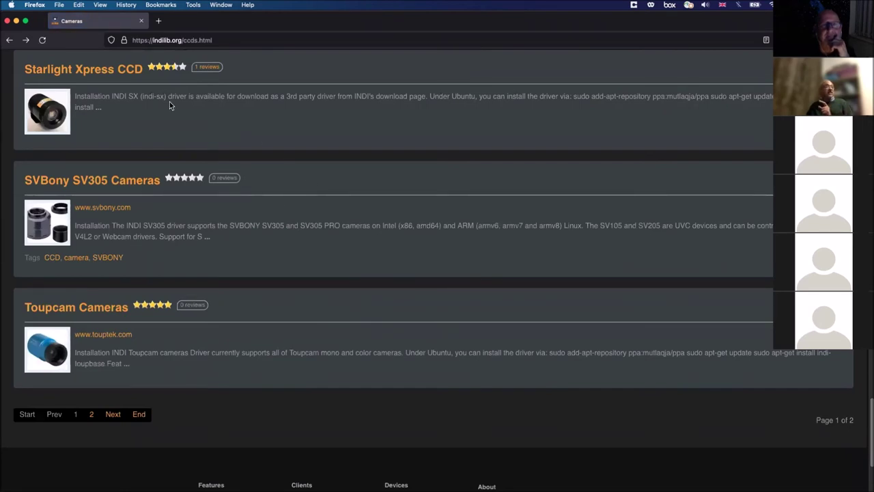
{"action": "left_click", "coordinate": [6, 21]}
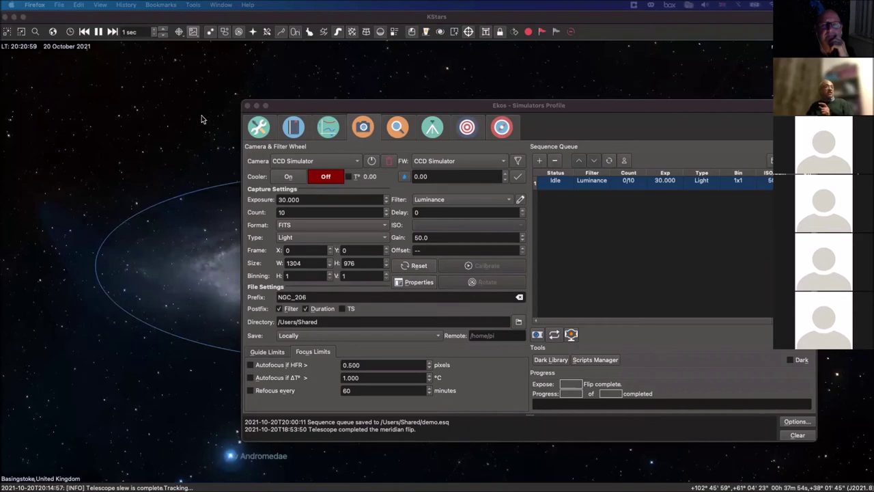
Step: From Ekos Setup, disconnect the simulators, stop Ekos, then close Ekos and the KStars sky map
{"action": "left_click", "coordinate": [259, 127]}
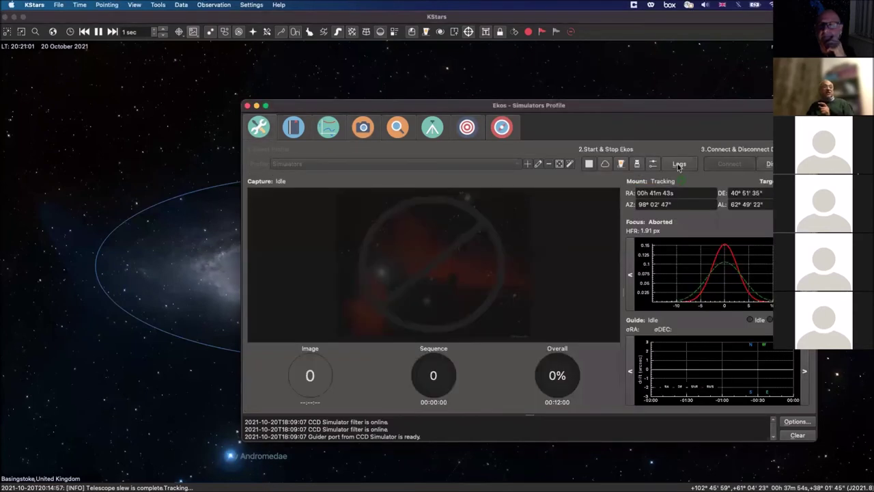
{"action": "left_click", "coordinate": [769, 164]}
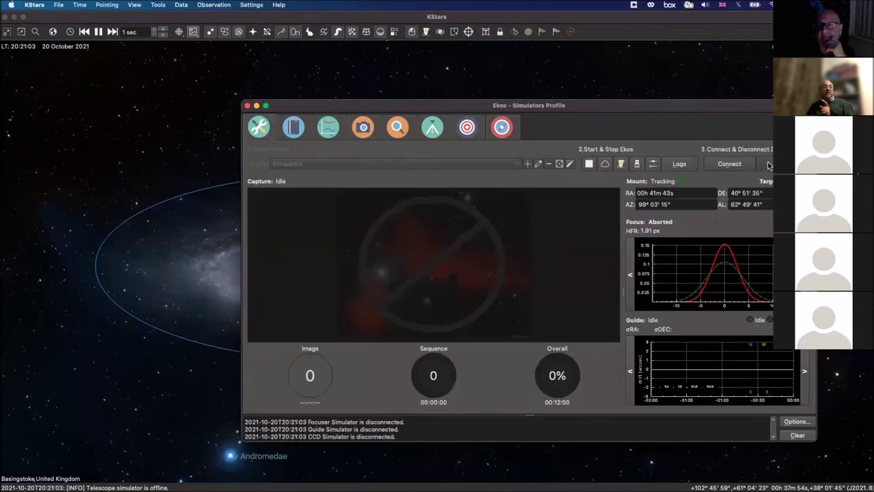
{"action": "left_click", "coordinate": [589, 165]}
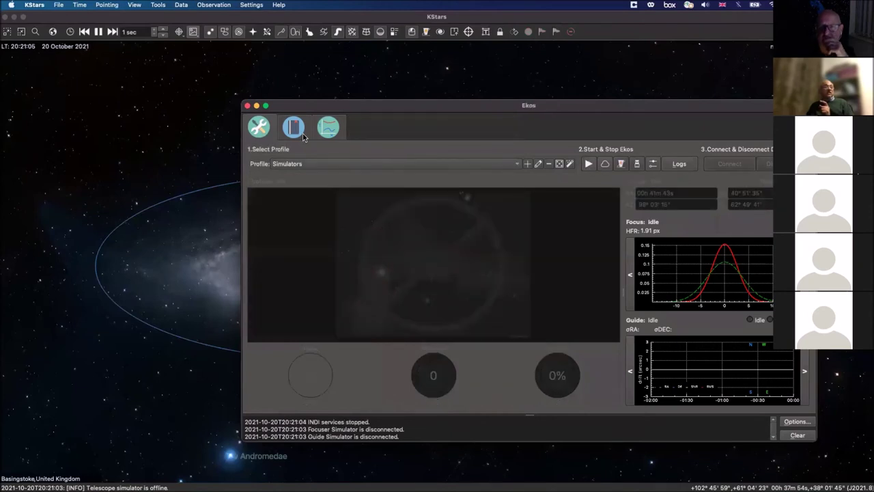
{"action": "left_click", "coordinate": [247, 106]}
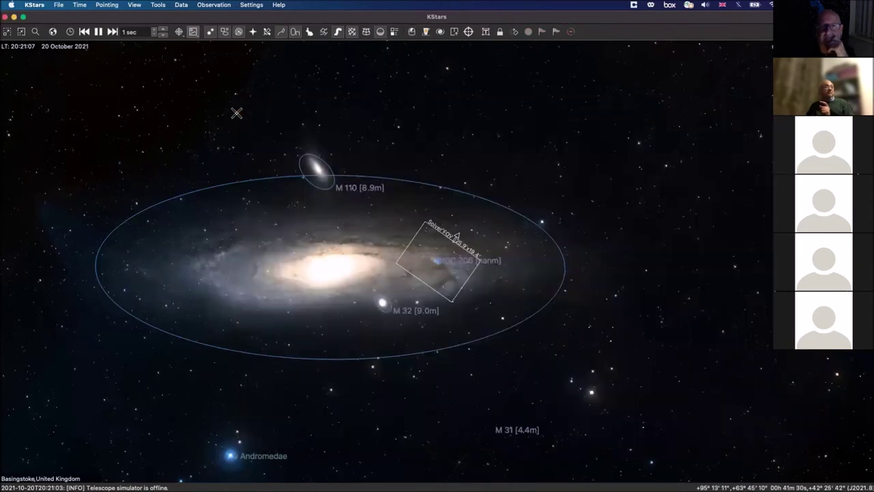
{"action": "left_click", "coordinate": [6, 17]}
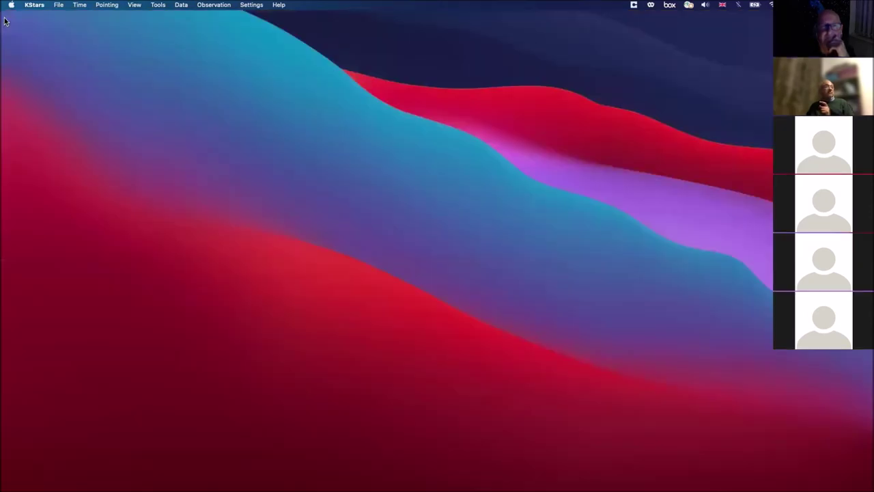
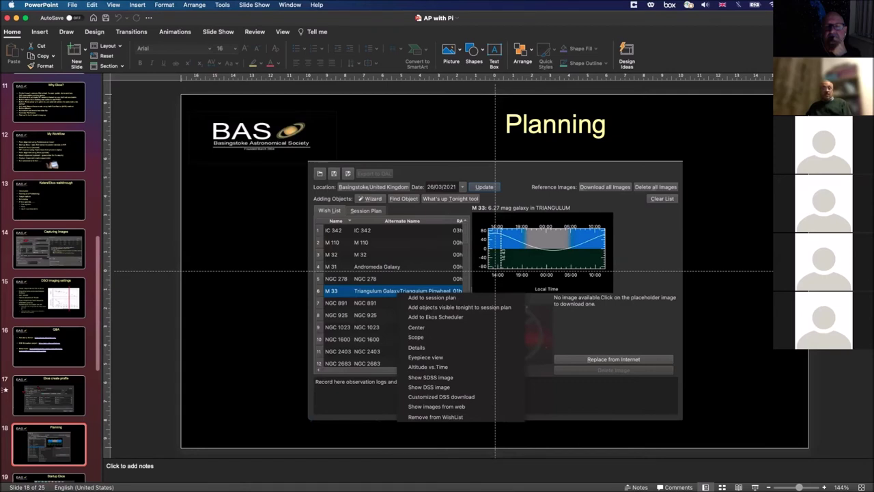
Step: Switch from the PowerPoint 'Planning' slide to the KStars window
{"action": "key", "text": "super+Tab"}
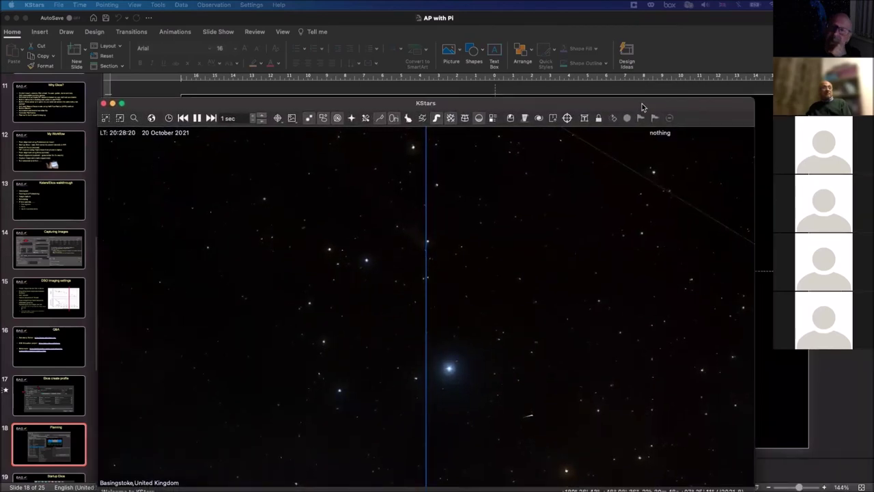
Step: Zoom the sky map out to about 75° field of view and set the HiPS overlay to None
{"action": "left_click_drag", "start_coordinate": [627, 103], "coordinate": [634, 81]}
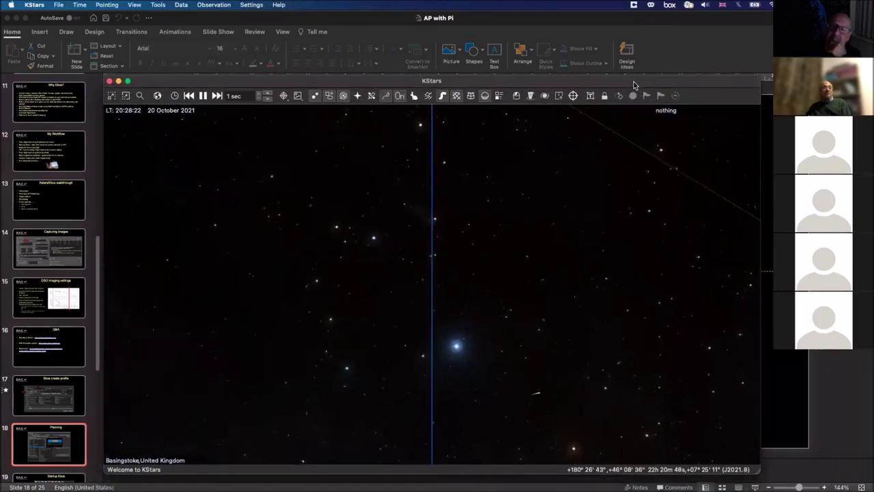
{"action": "scroll", "coordinate": [651, 219], "scroll_direction": "down", "scroll_amount": 3}
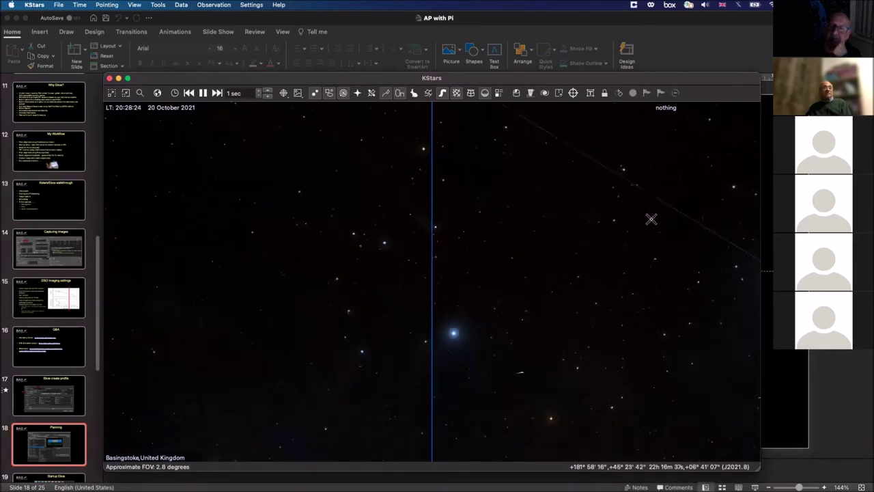
{"action": "scroll", "coordinate": [651, 218], "scroll_direction": "down", "scroll_amount": 8}
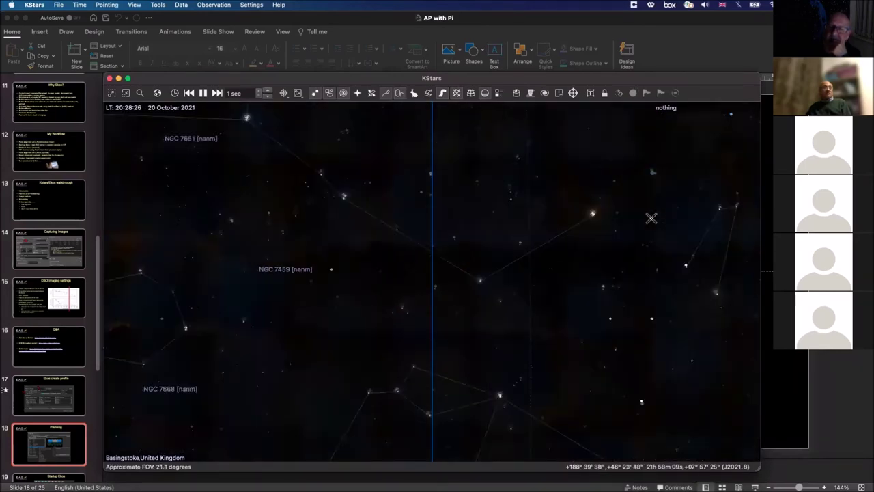
{"action": "scroll", "coordinate": [651, 219], "scroll_direction": "down", "scroll_amount": 4}
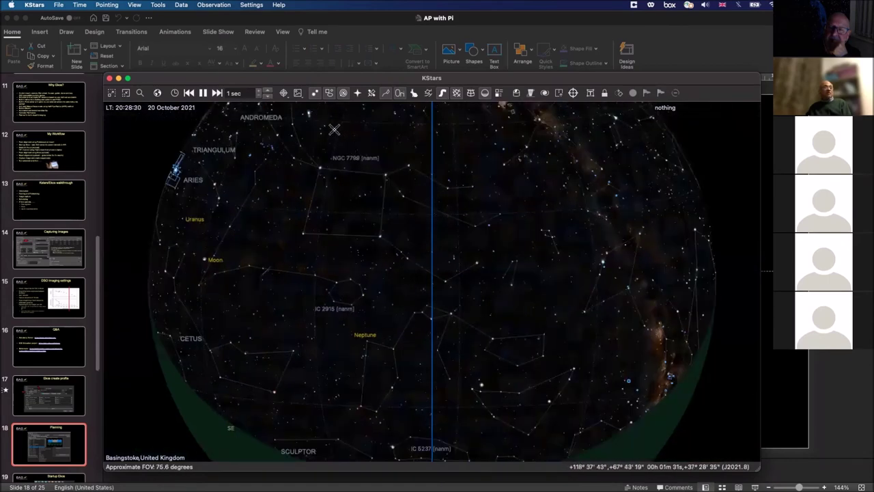
{"action": "left_click", "coordinate": [298, 93]}
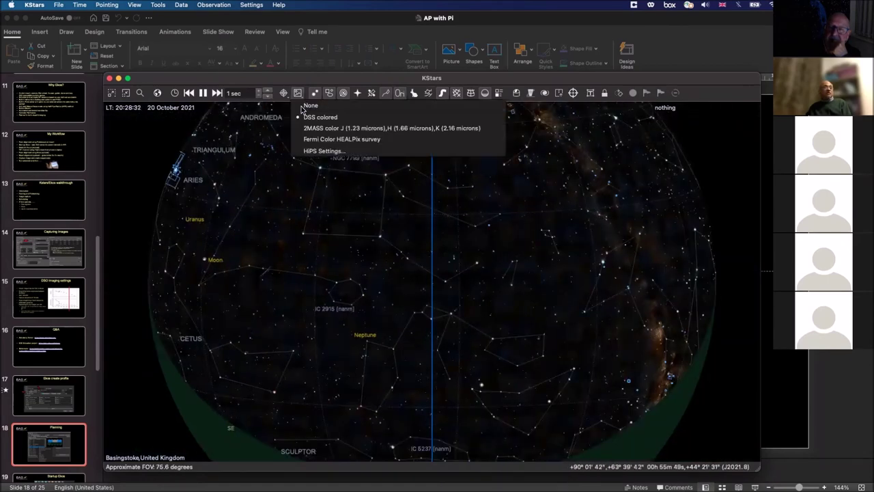
{"action": "left_click", "coordinate": [302, 109]}
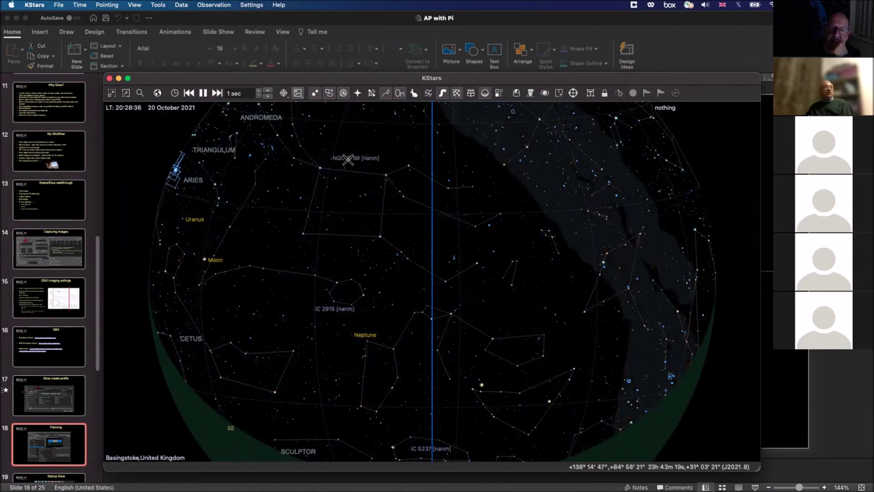
Step: Open Observation > Observation Planner over the sky map and launch its Wizard
{"action": "left_click", "coordinate": [214, 6]}
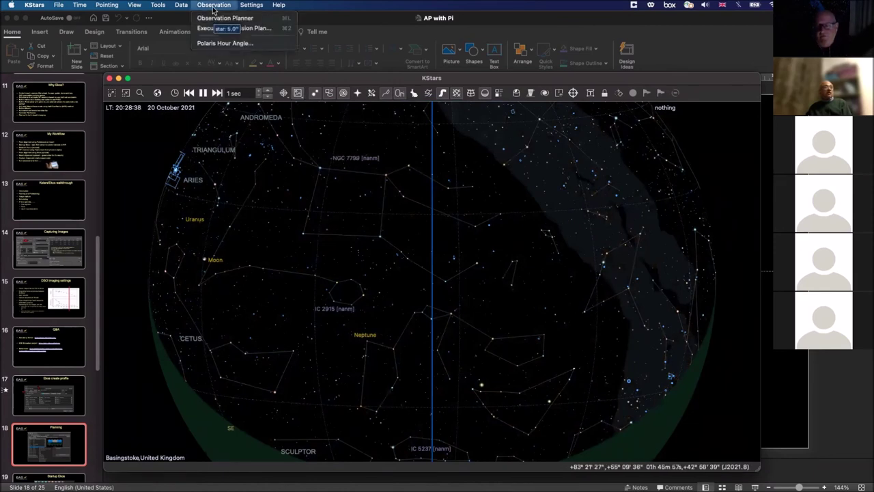
{"action": "left_click", "coordinate": [216, 18]}
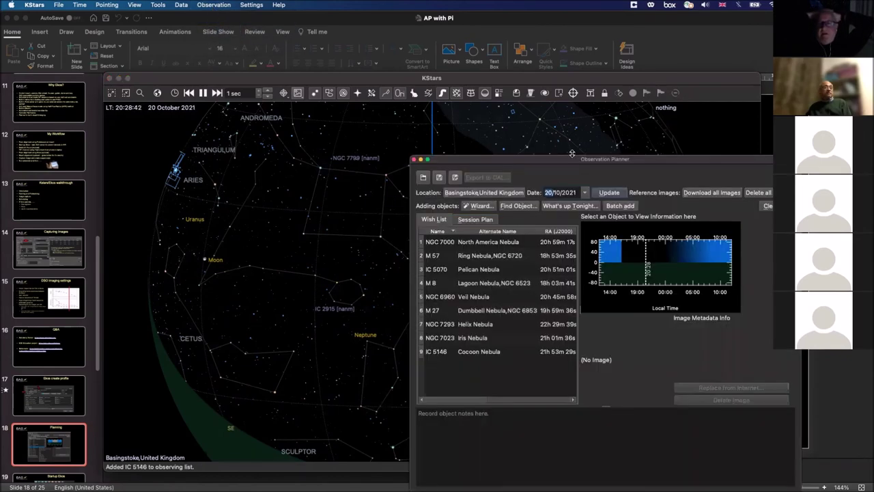
{"action": "left_click_drag", "start_coordinate": [572, 160], "coordinate": [436, 94]}
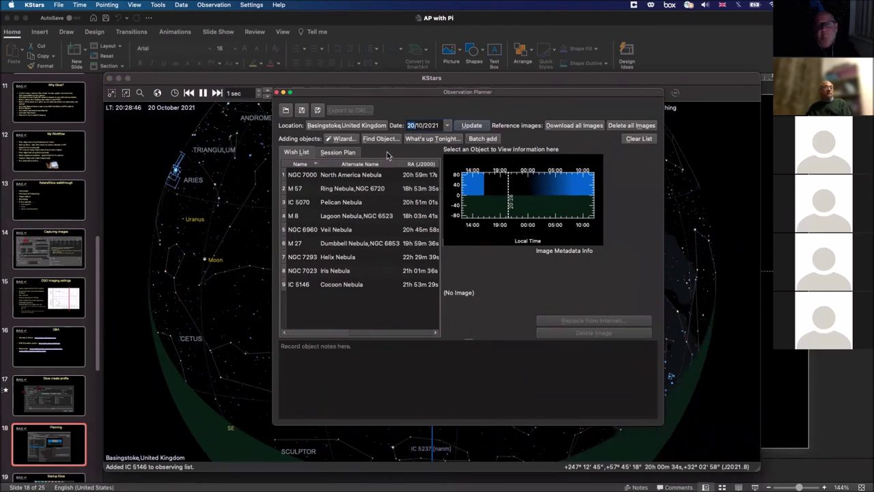
{"action": "left_click", "coordinate": [338, 140]}
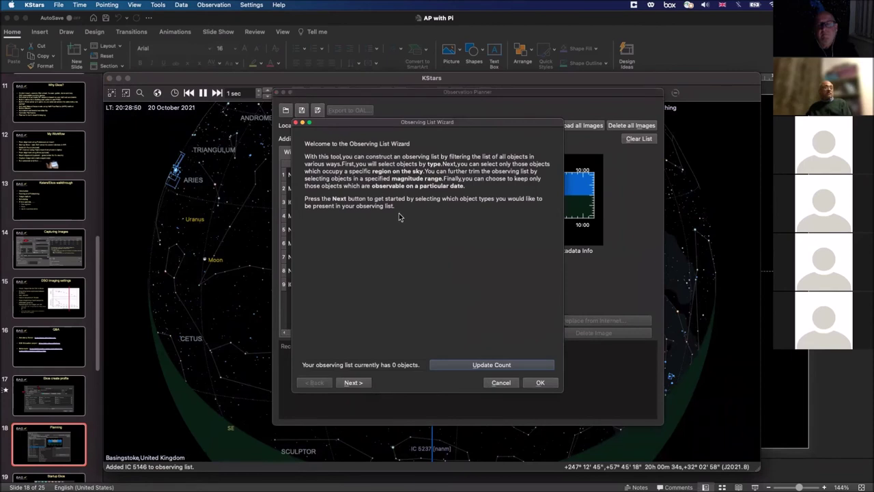
Step: Limit the wizard's deep-sky types to Gaseous nebulae only (298 objects) and reach Select by region
{"action": "left_click", "coordinate": [359, 385]}
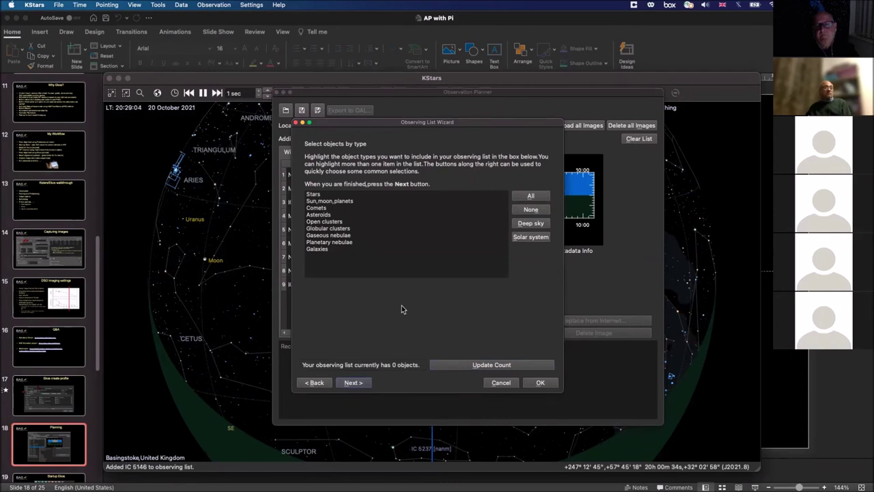
{"action": "left_click", "coordinate": [523, 224]}
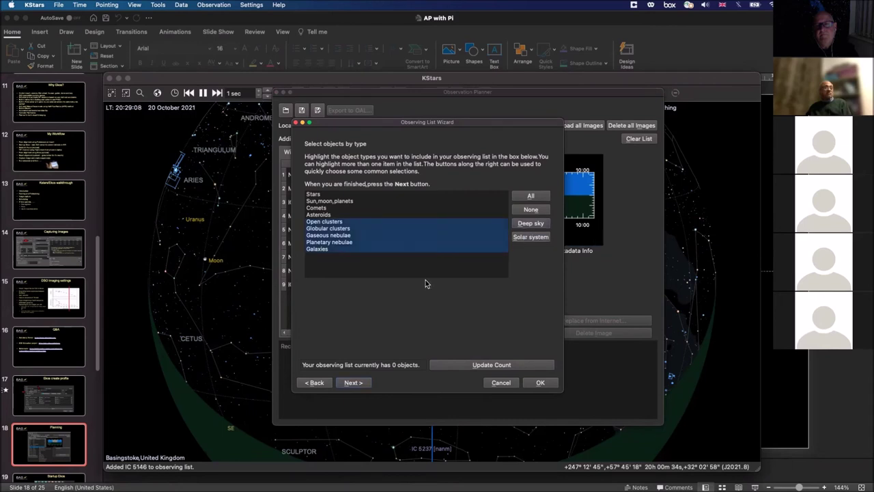
{"action": "left_click", "coordinate": [332, 230]}
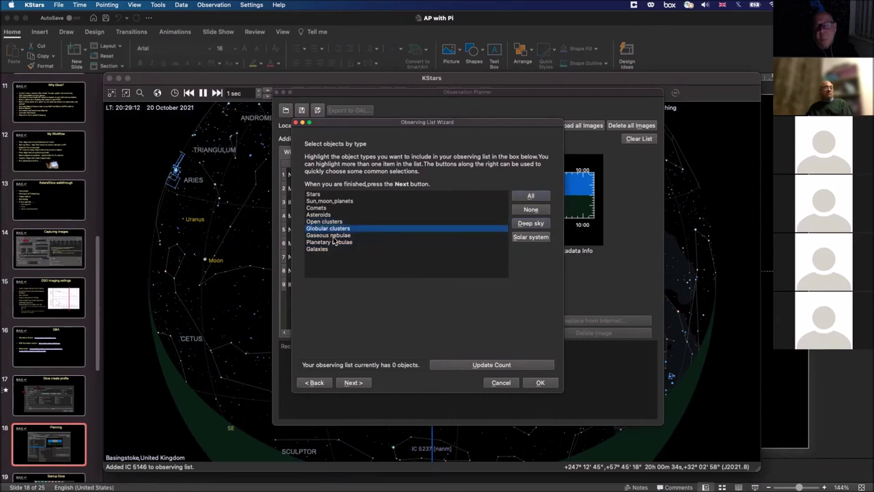
{"action": "left_click", "coordinate": [333, 236]}
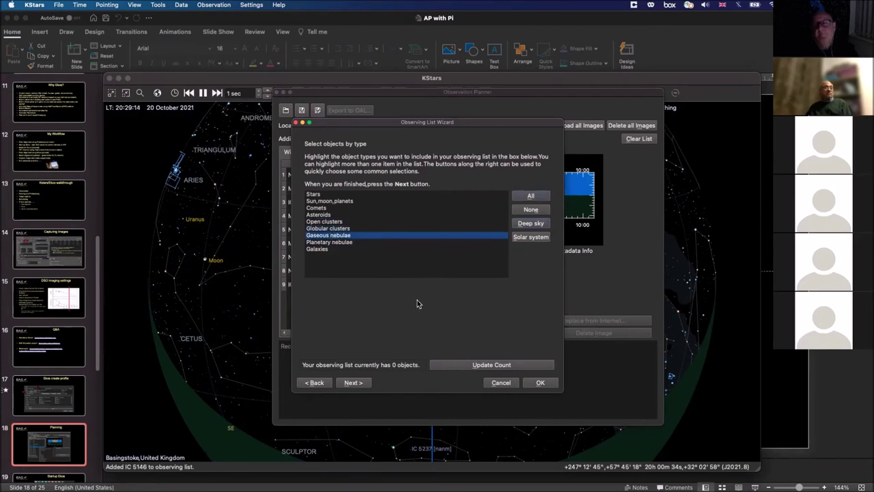
{"action": "left_click", "coordinate": [467, 367]}
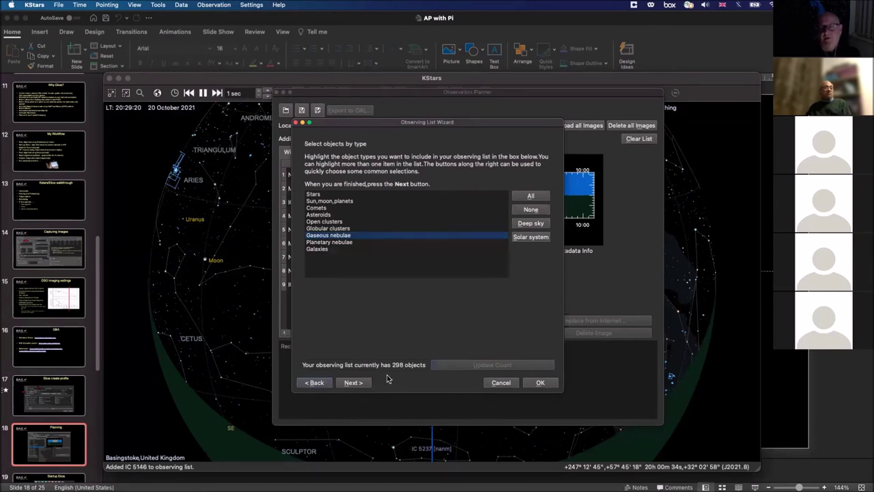
{"action": "left_click", "coordinate": [350, 383]}
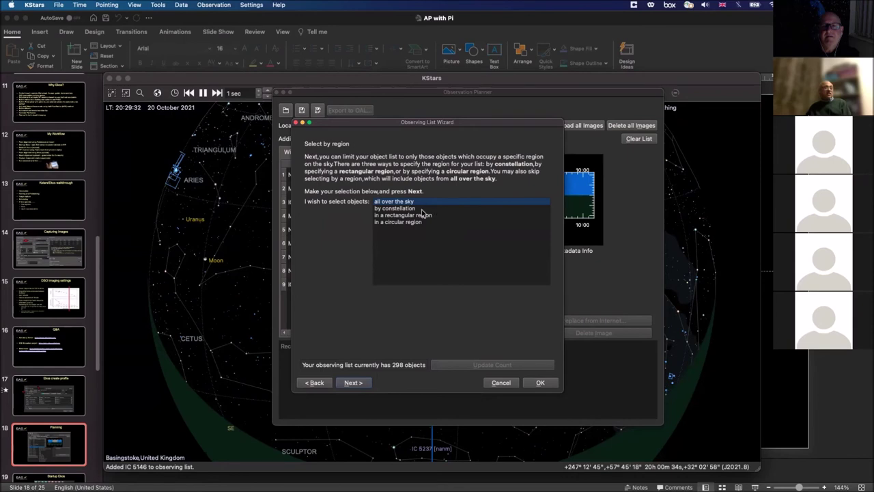
{"action": "left_click", "coordinate": [318, 382]}
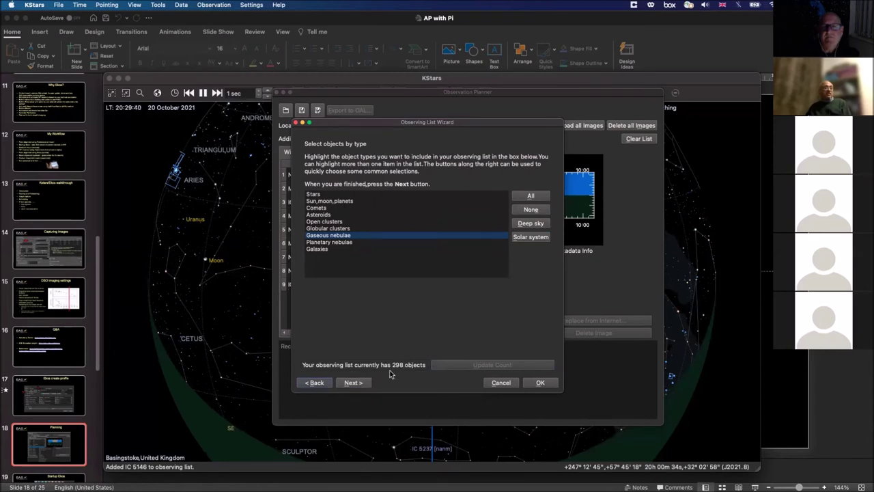
{"action": "left_click", "coordinate": [351, 384]}
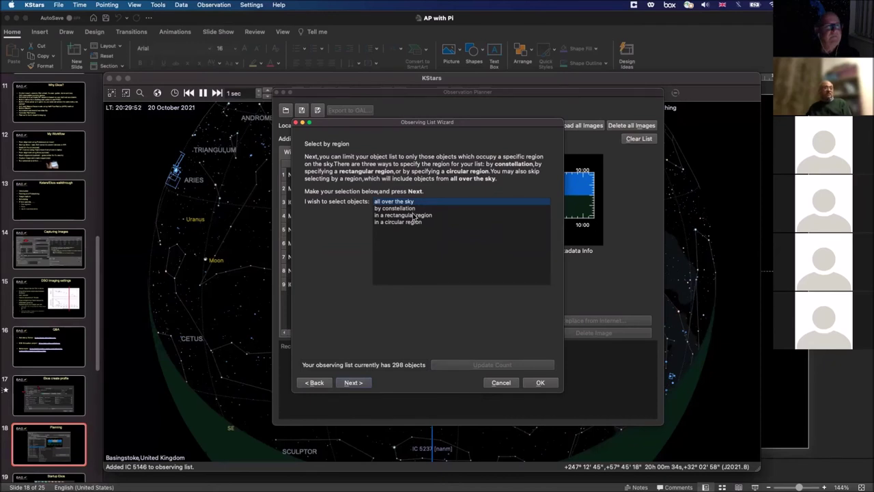
Step: Choose 'in a rectangular region' and advance past the date page to Select bright objects
{"action": "left_click", "coordinate": [414, 216]}
{"action": "left_click", "coordinate": [362, 383]}
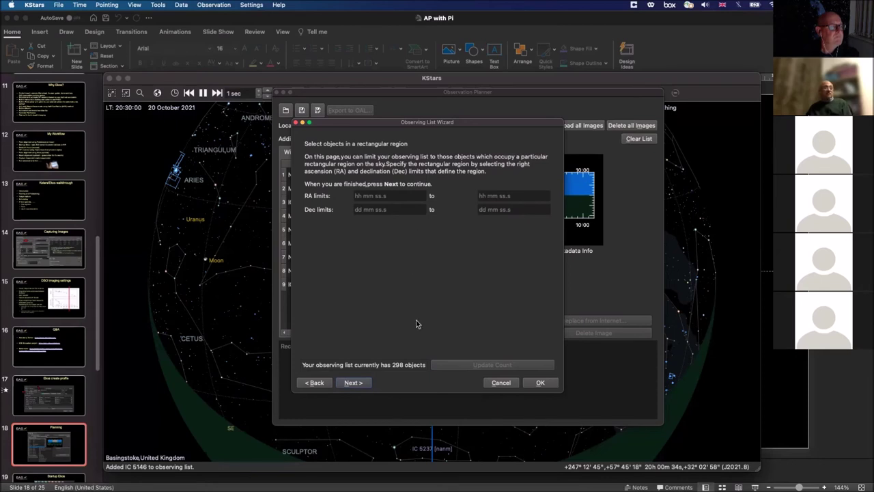
{"action": "left_click", "coordinate": [360, 383]}
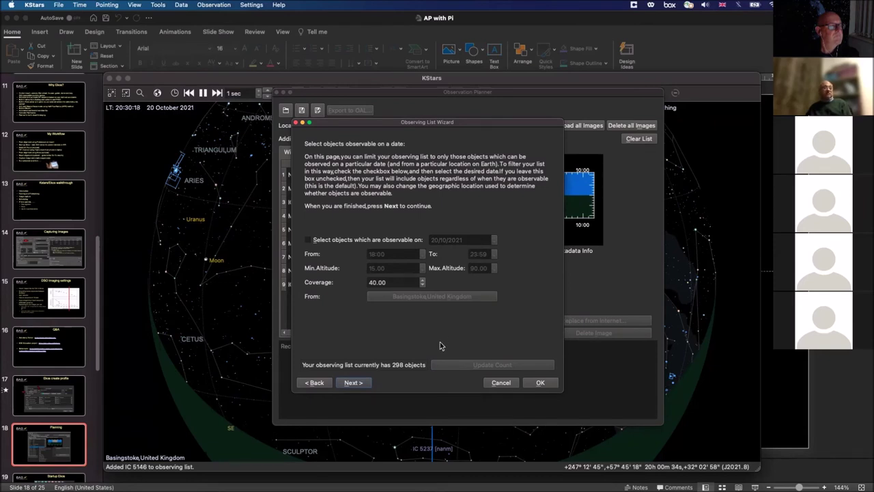
{"action": "left_click", "coordinate": [366, 384]}
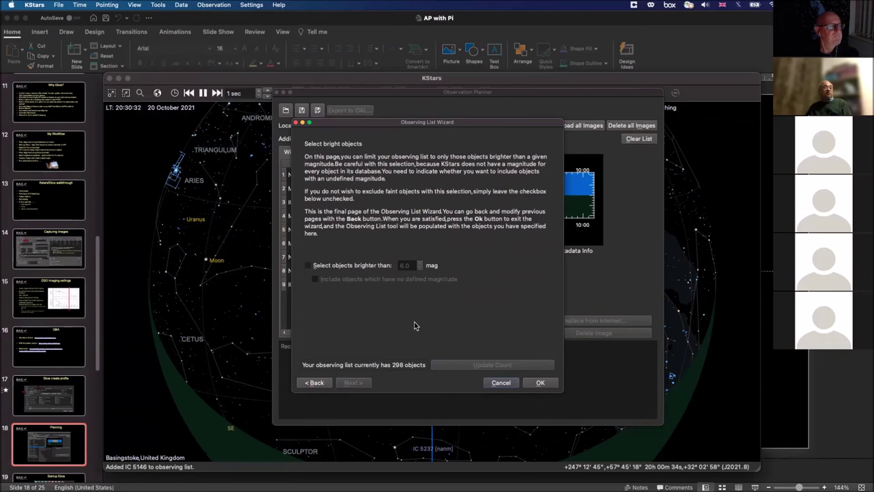
Step: Cancel the Observing List Wizard and close the Observation Planner window
{"action": "left_click", "coordinate": [492, 385]}
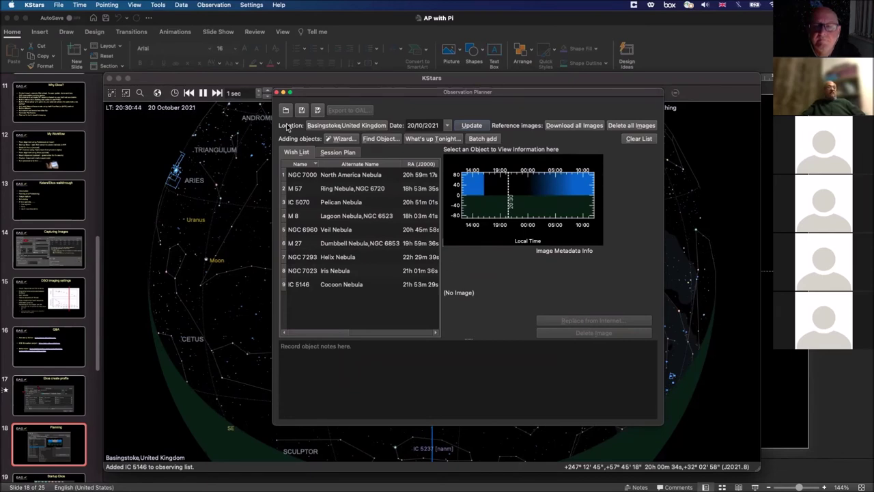
{"action": "left_click", "coordinate": [277, 93]}
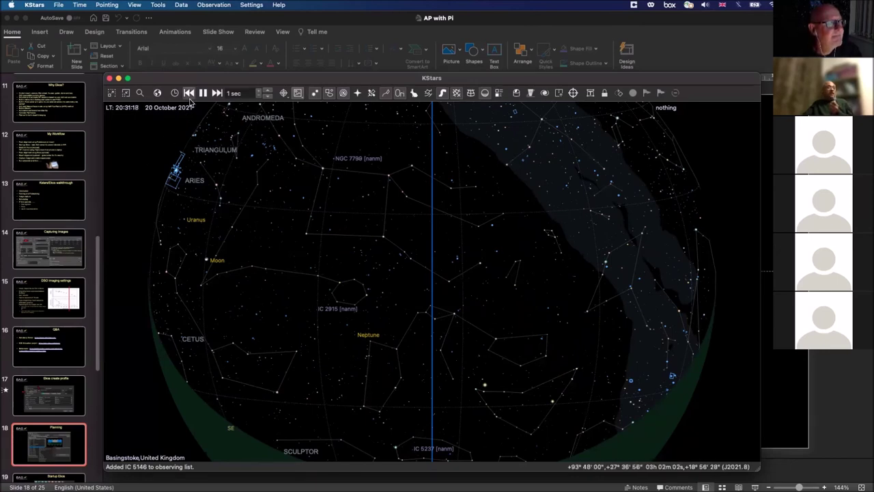
Step: Open the Observation menu in the KStars menu bar
{"action": "left_click", "coordinate": [221, 6]}
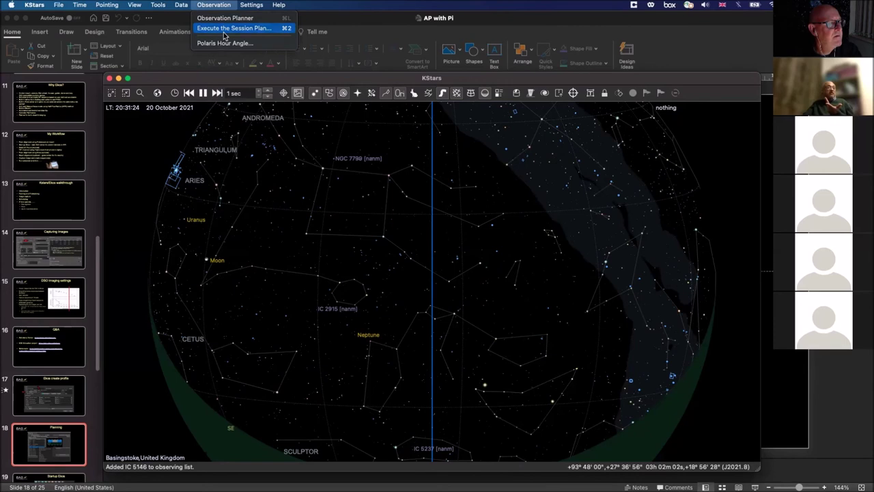
Step: Open Execute the Session Plan, review it, and close the dialog
{"action": "left_click", "coordinate": [232, 28]}
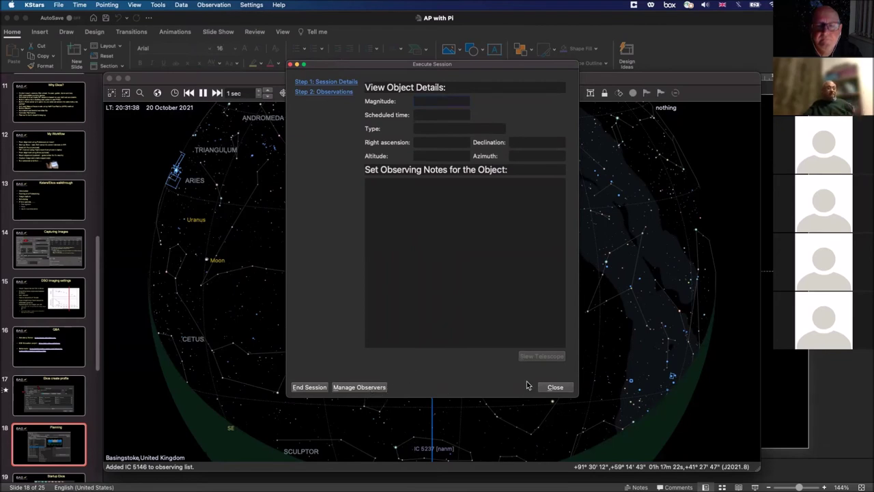
{"action": "left_click", "coordinate": [547, 388]}
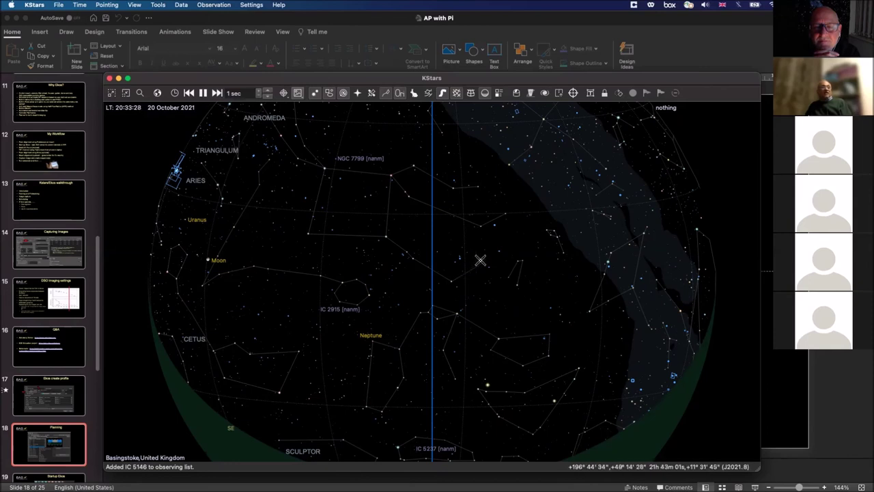
Step: Launch Ekos, dismiss the Profile Wizard, start the Simulators profile, and show the Scheduler
{"action": "left_click", "coordinate": [517, 94]}
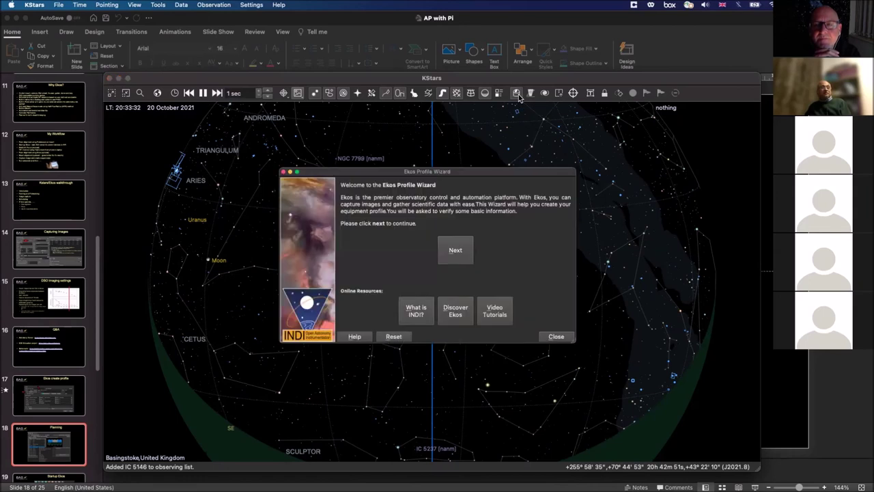
{"action": "left_click", "coordinate": [553, 336]}
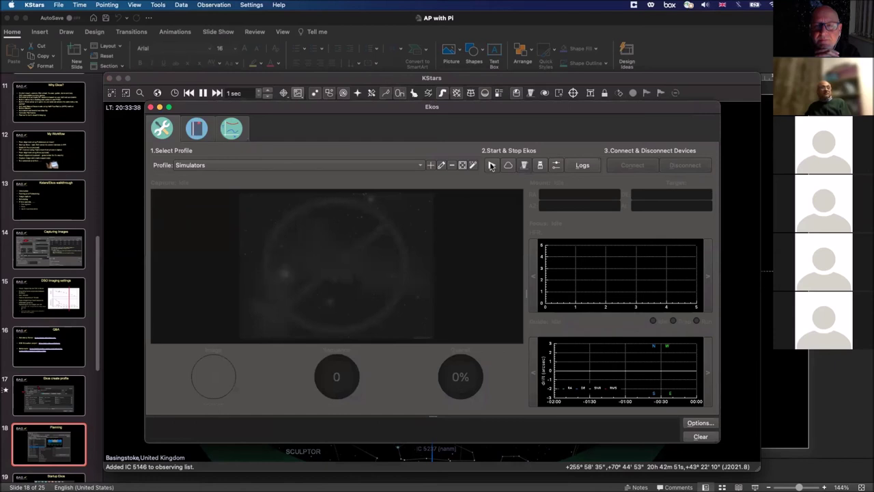
{"action": "left_click", "coordinate": [492, 166]}
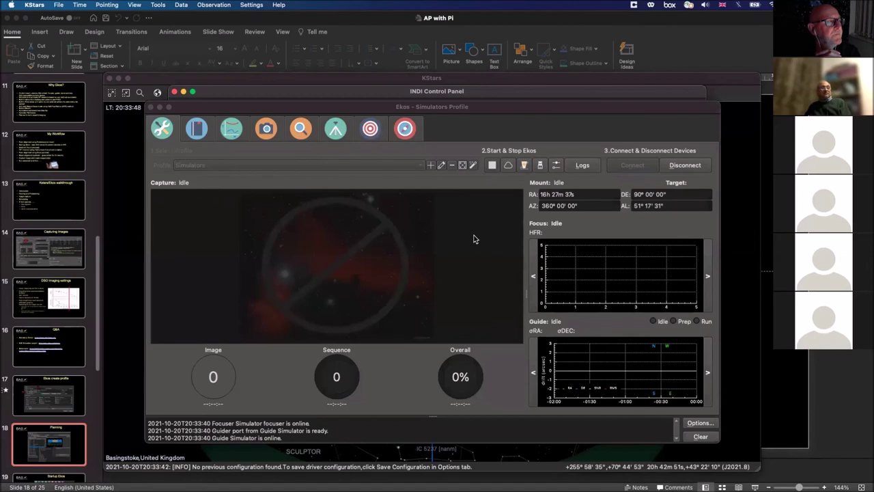
{"action": "left_click", "coordinate": [196, 129]}
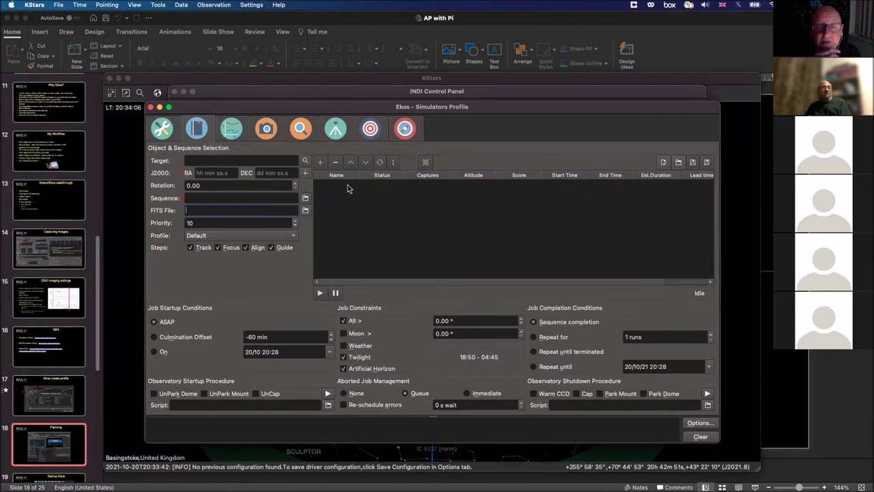
Step: Switch Ekos to the Mount page for the Telescope Simulator
{"action": "left_click", "coordinate": [335, 129]}
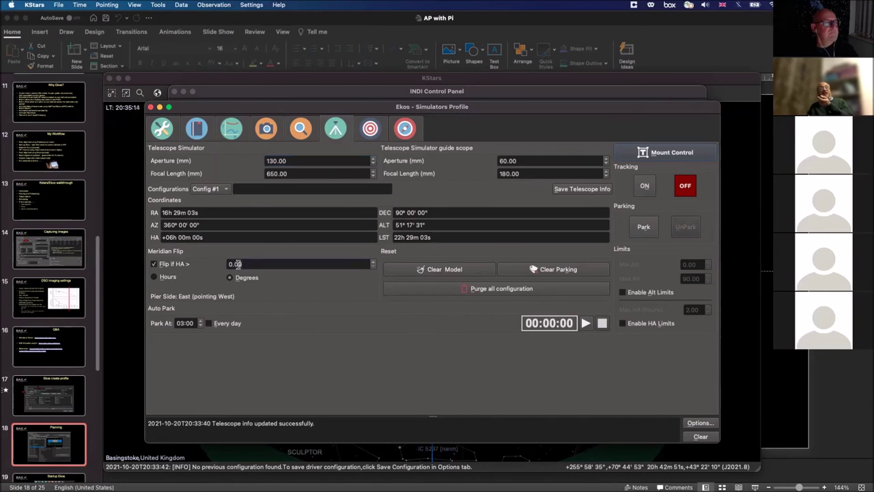
Step: Try the meridian flip limit in hours, leave it at 0.00 degrees, then return to the Scheduler
{"action": "left_click_drag", "start_coordinate": [242, 264], "coordinate": [221, 267]}
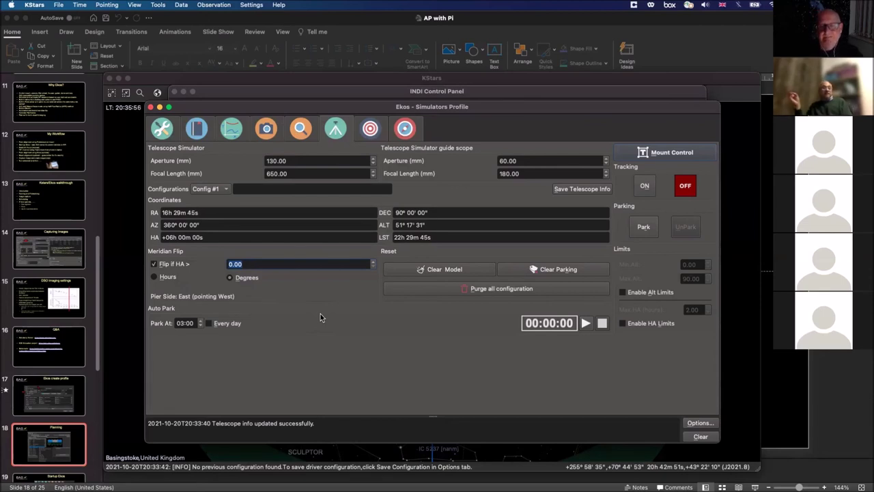
{"action": "left_click", "coordinate": [155, 278]}
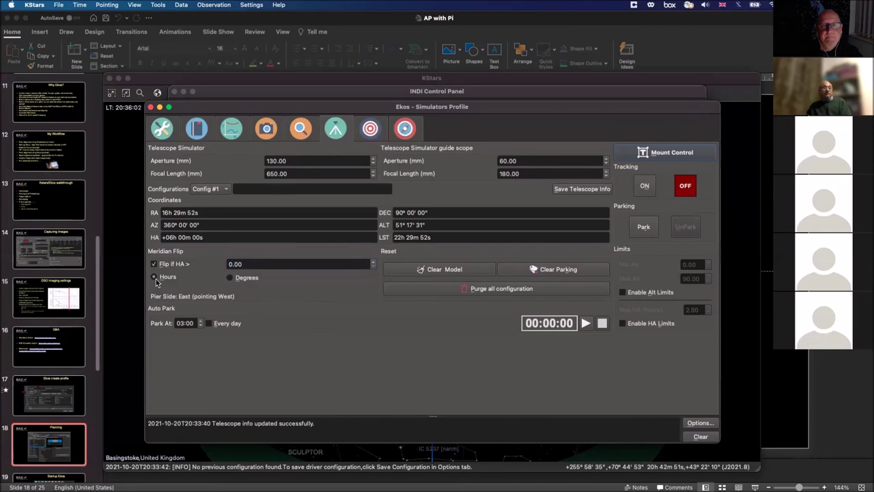
{"action": "left_click", "coordinate": [229, 278]}
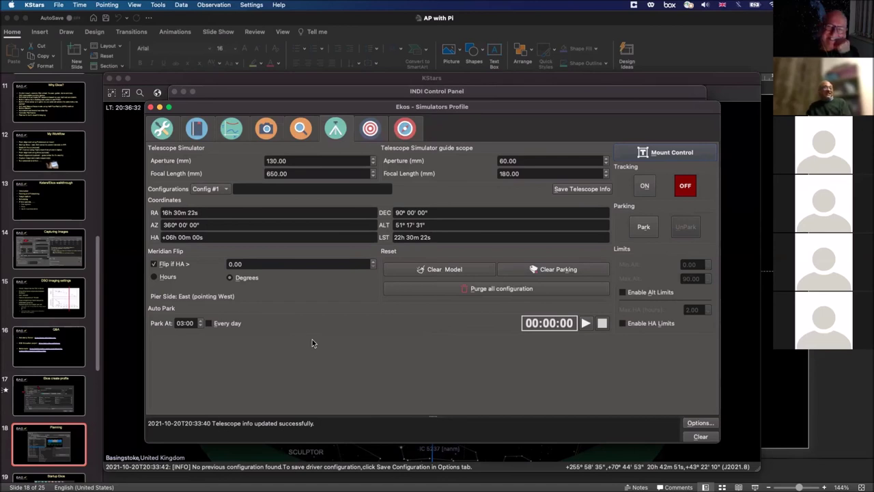
{"action": "left_click", "coordinate": [205, 135]}
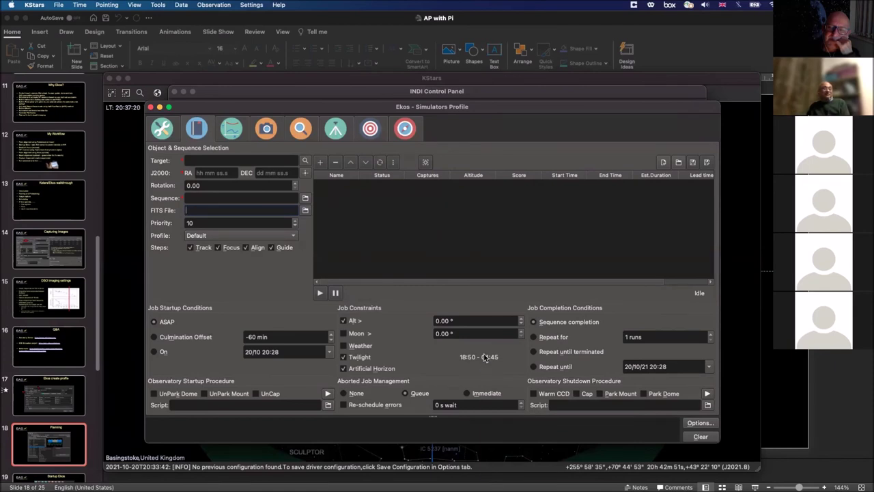
{"action": "mouse_move", "coordinate": [484, 358]}
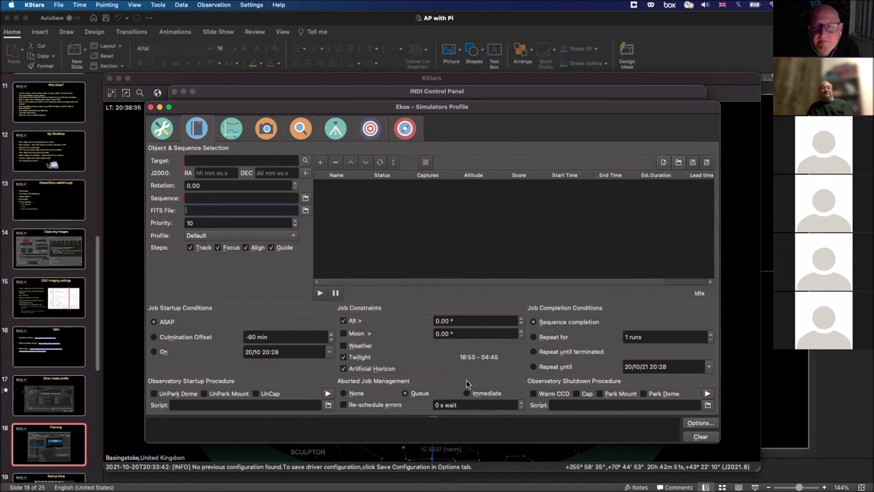
{"action": "mouse_move", "coordinate": [467, 384]}
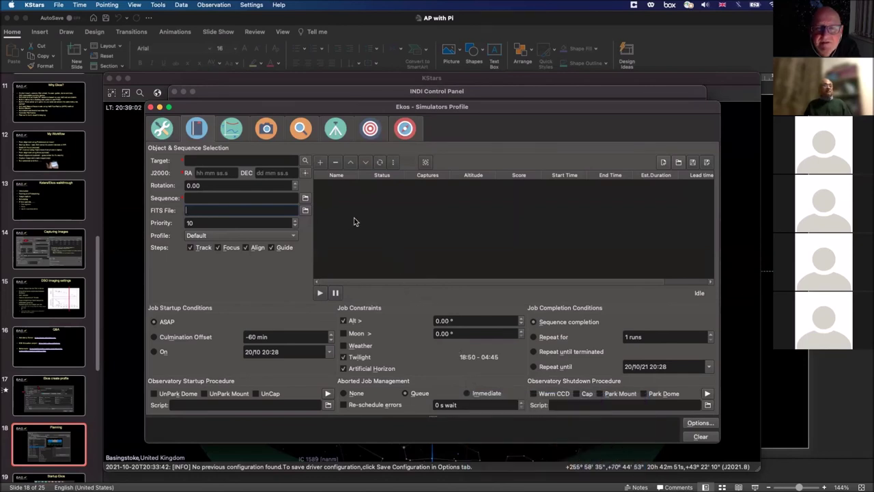
{"action": "left_click", "coordinate": [346, 99]}
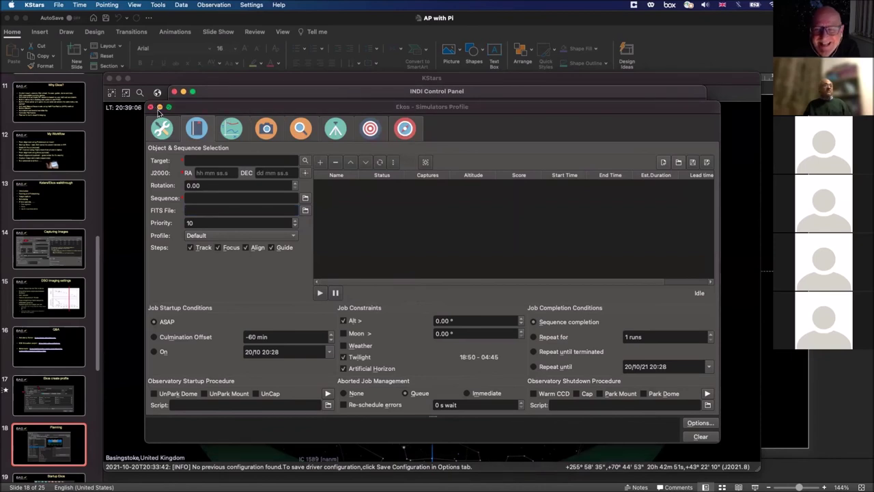
Step: Close the Ekos scheduler and show the CCD Simulator's Image Settings in the INDI Control Panel
{"action": "left_click", "coordinate": [152, 108]}
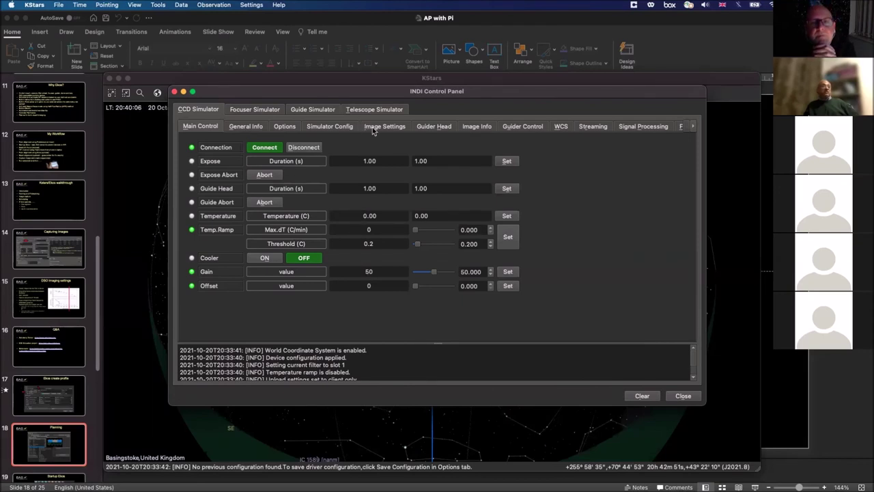
{"action": "left_click", "coordinate": [377, 130]}
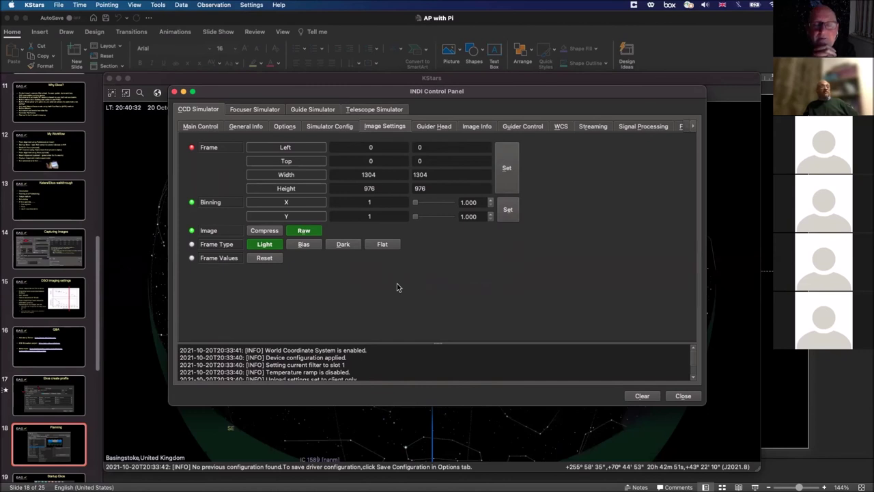
Step: Close the INDI Control Panel to reveal the full sky map
{"action": "left_click", "coordinate": [175, 94]}
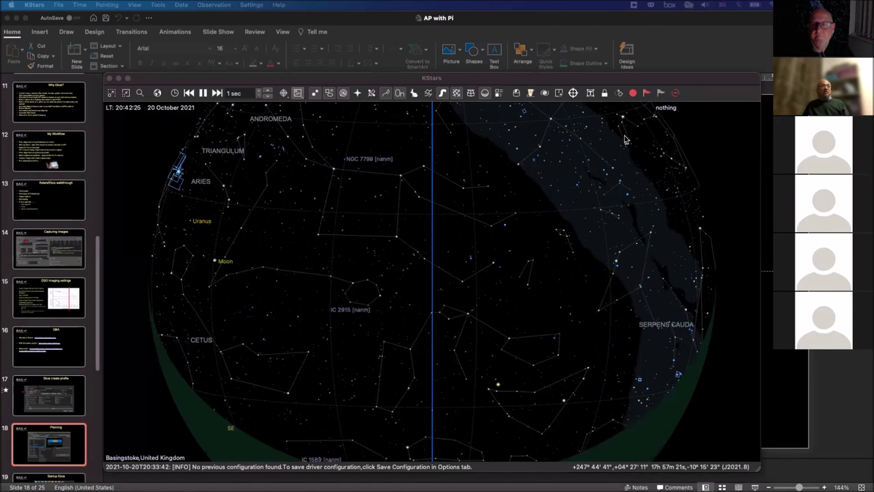
Step: Switch to the Astroberry noVNC browser window
{"action": "key", "text": "super+Tab"}
Step: Maximise the noVNC window, connect to Astroberry, and log in with the server password
{"action": "left_click_drag", "start_coordinate": [593, 130], "coordinate": [436, 88]}
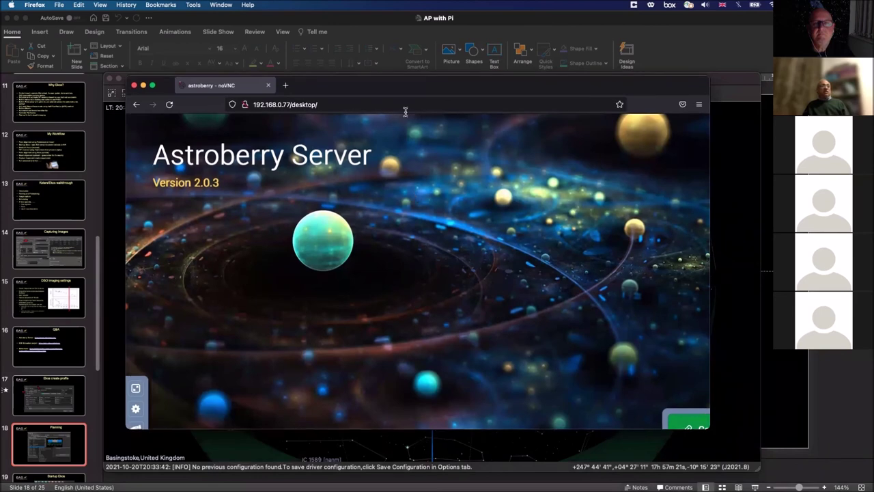
{"action": "double_click", "coordinate": [404, 89]}
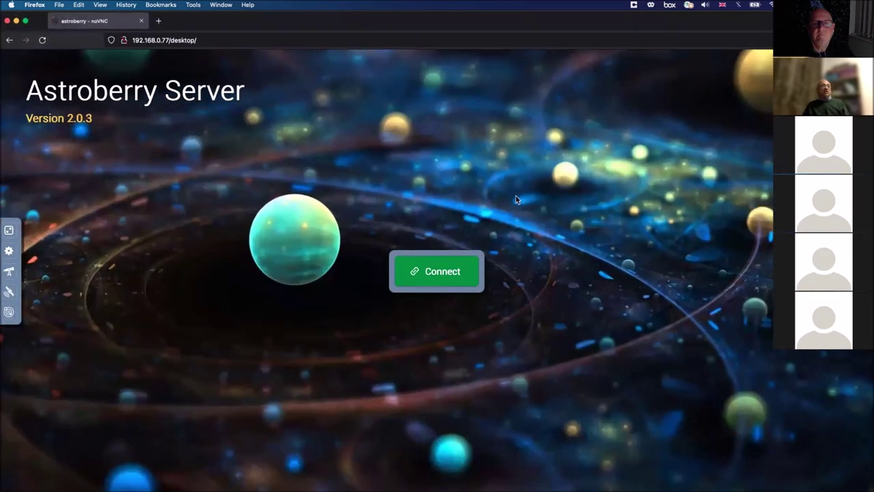
{"action": "left_click", "coordinate": [460, 272]}
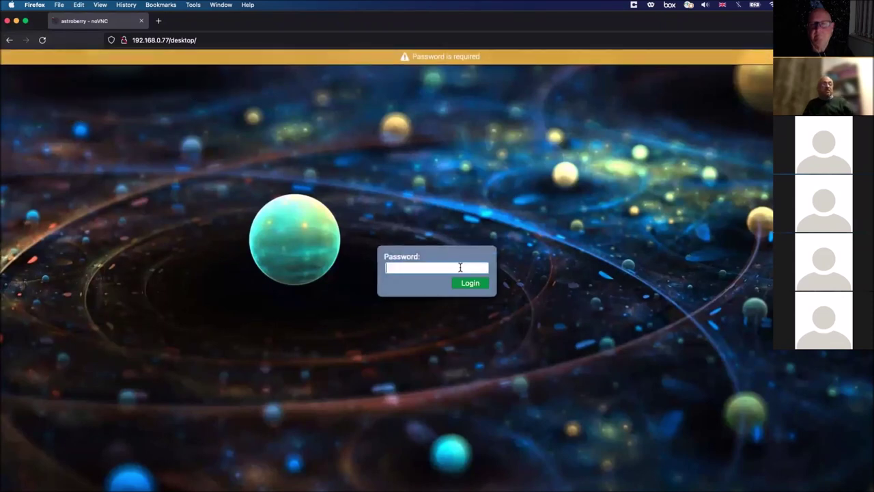
{"action": "type", "text": "as"}
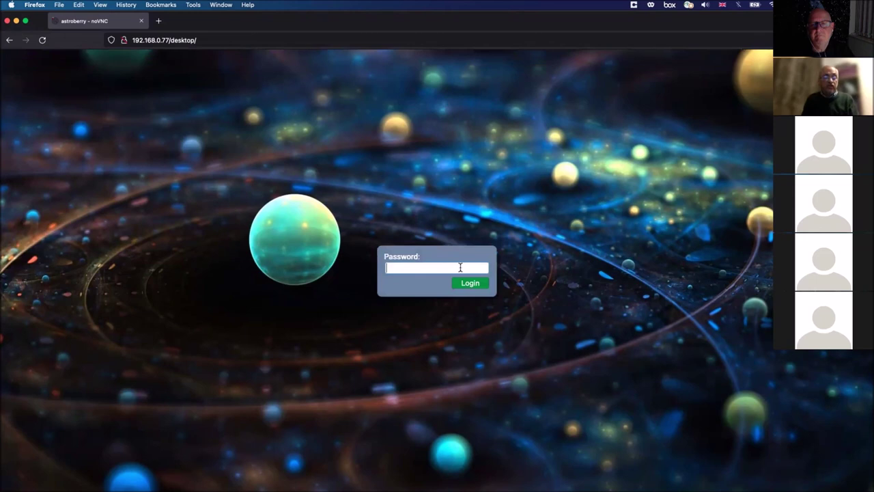
{"action": "type", "text": "trober"}
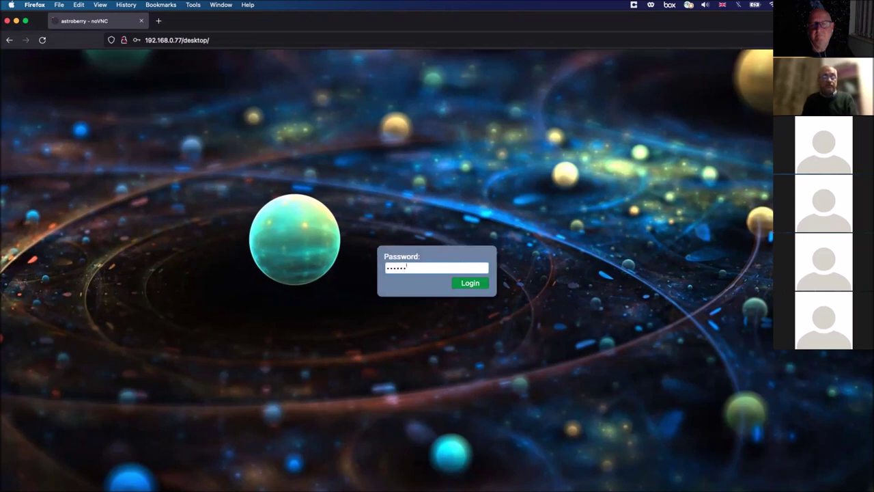
{"action": "type", "text": "r"}
{"action": "key", "text": "Return"}
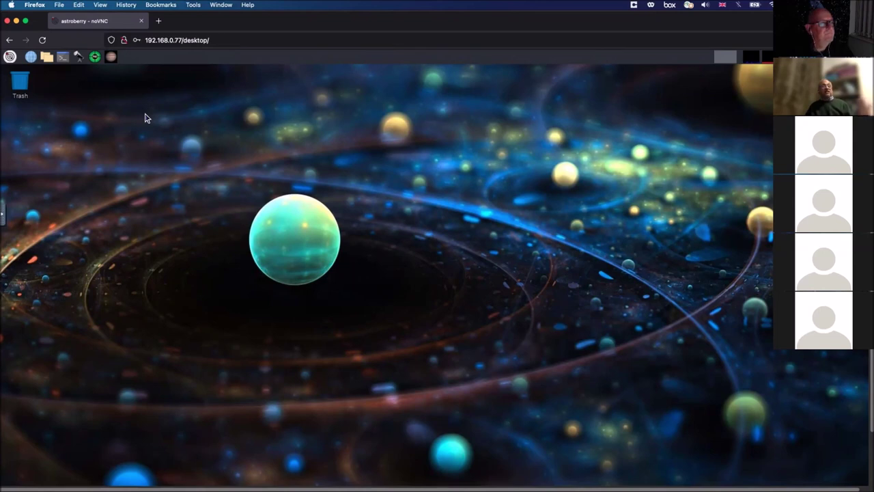
Step: Start KStars from the remote desktop's top-panel launcher
{"action": "left_click", "coordinate": [79, 60]}
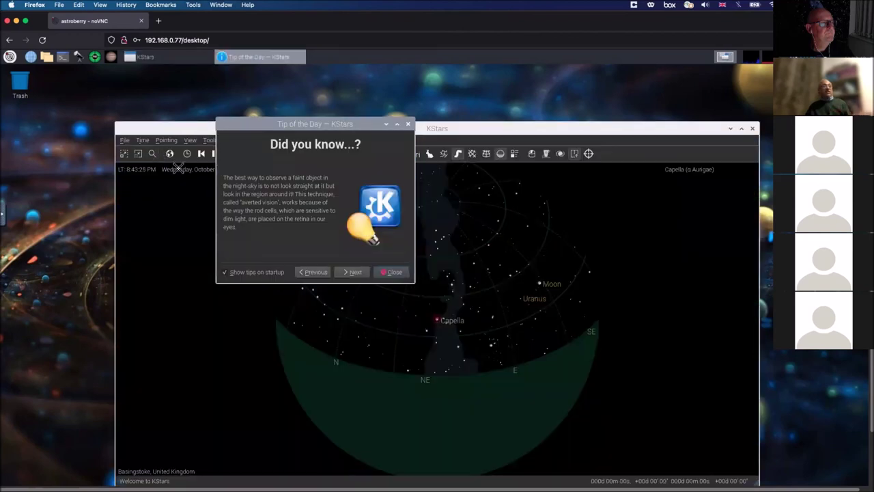
Step: Close the Tip of the Day, shift the KStars window up, and launch Ekos from the toolbar
{"action": "left_click", "coordinate": [360, 273]}
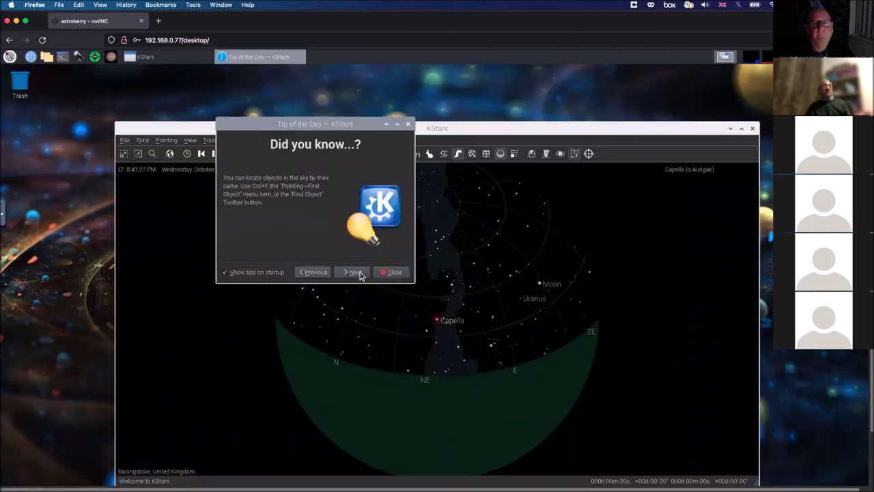
{"action": "left_click", "coordinate": [391, 273]}
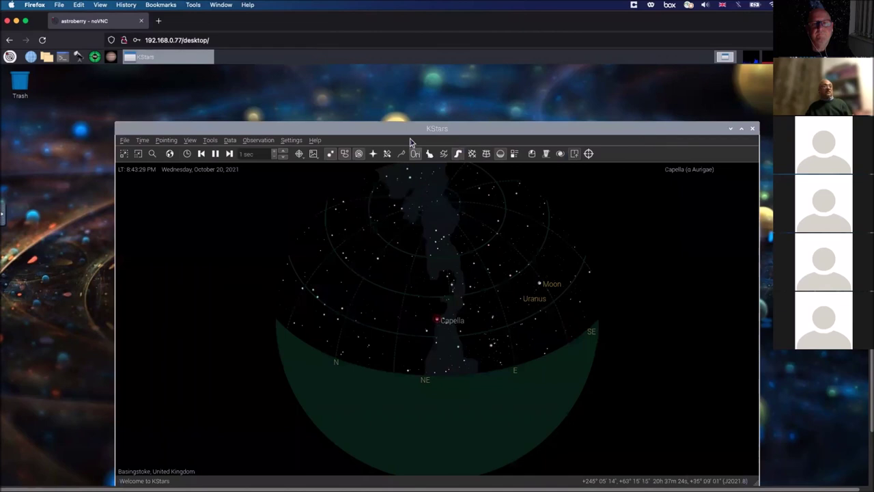
{"action": "left_click_drag", "start_coordinate": [405, 128], "coordinate": [392, 79]}
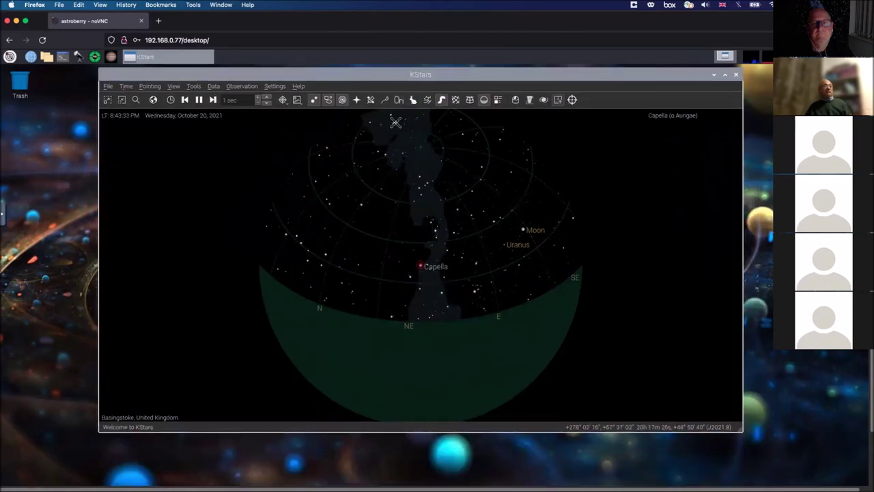
{"action": "left_click", "coordinate": [483, 100]}
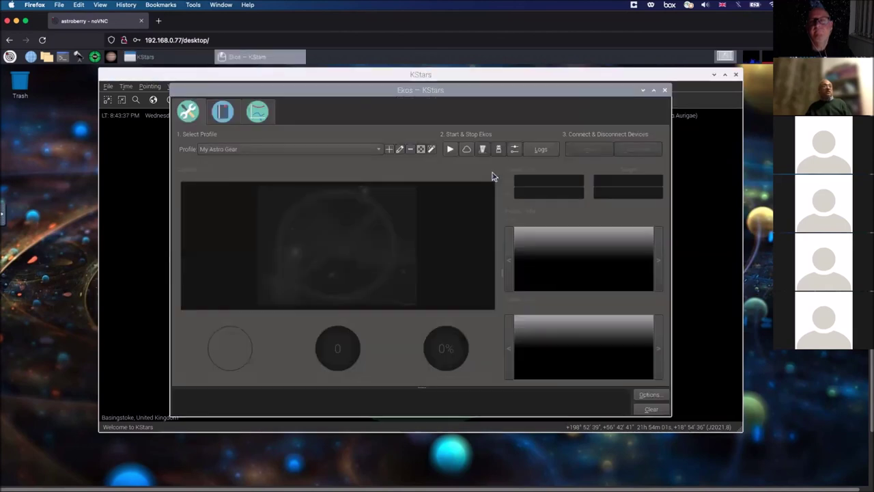
Step: Keep My Astro Gear selected in the Profile dropdown and open it for editing
{"action": "left_click", "coordinate": [380, 153]}
{"action": "left_click", "coordinate": [379, 150]}
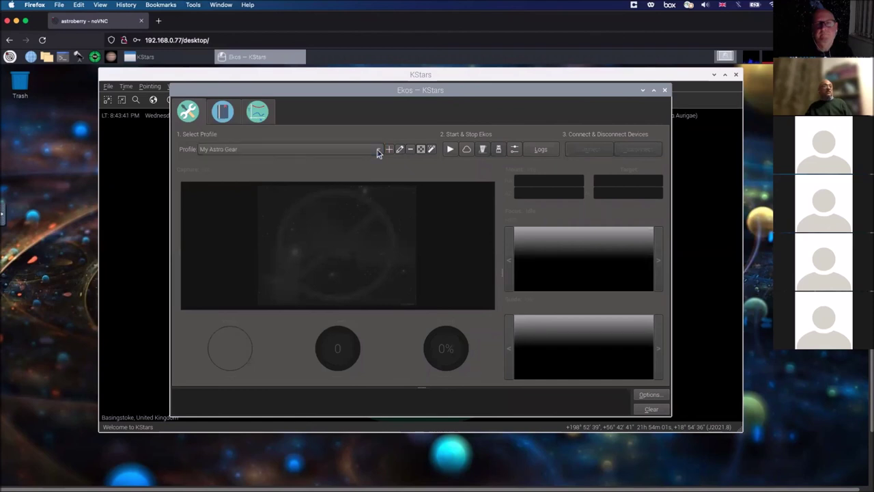
{"action": "left_click", "coordinate": [399, 151]}
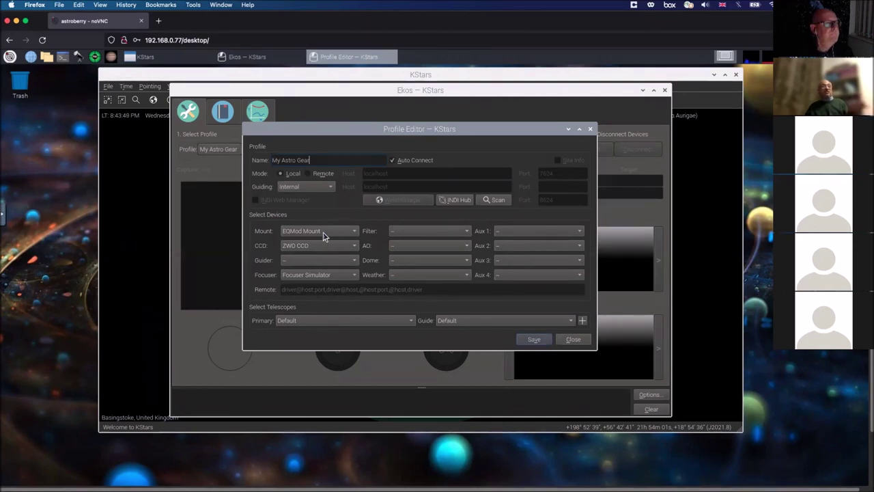
{"action": "left_click", "coordinate": [355, 233]}
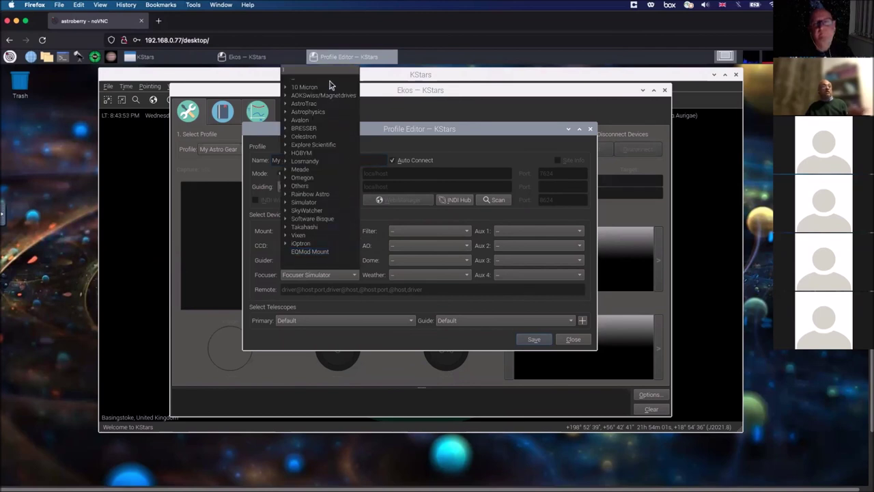
{"action": "left_click", "coordinate": [326, 253]}
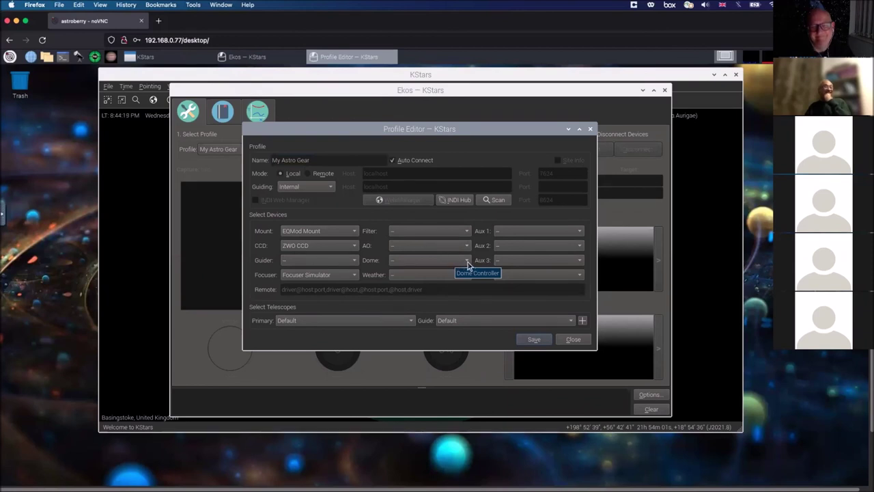
{"action": "left_click", "coordinate": [468, 265]}
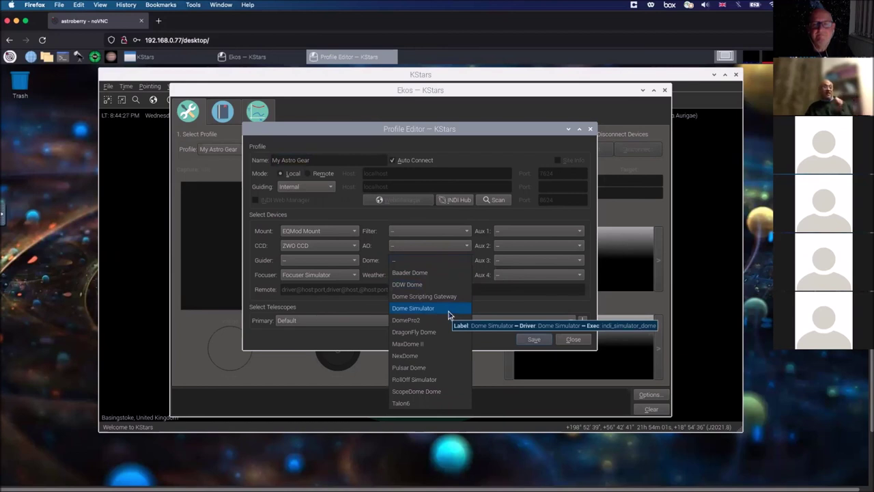
{"action": "left_click", "coordinate": [458, 251]}
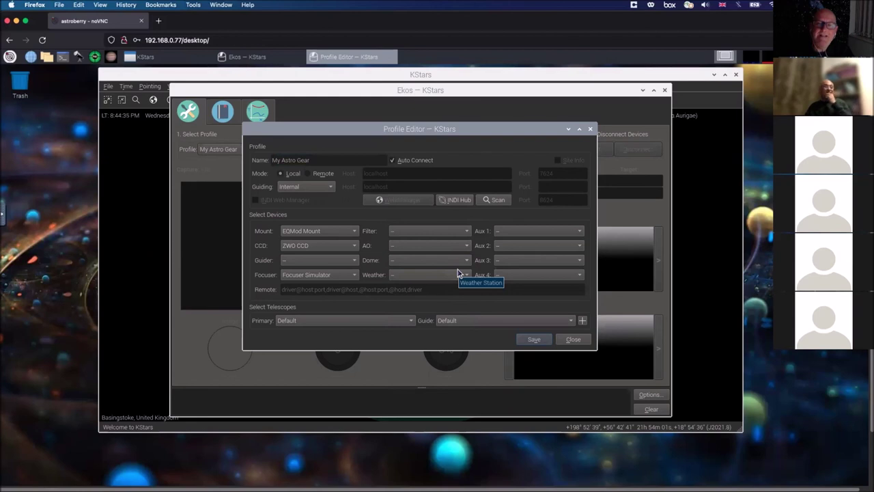
{"action": "left_click", "coordinate": [355, 276]}
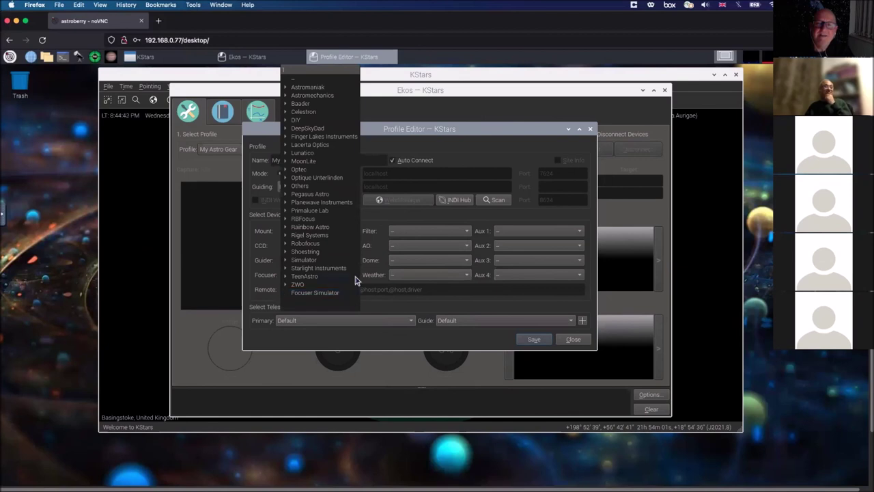
{"action": "left_click", "coordinate": [435, 294]}
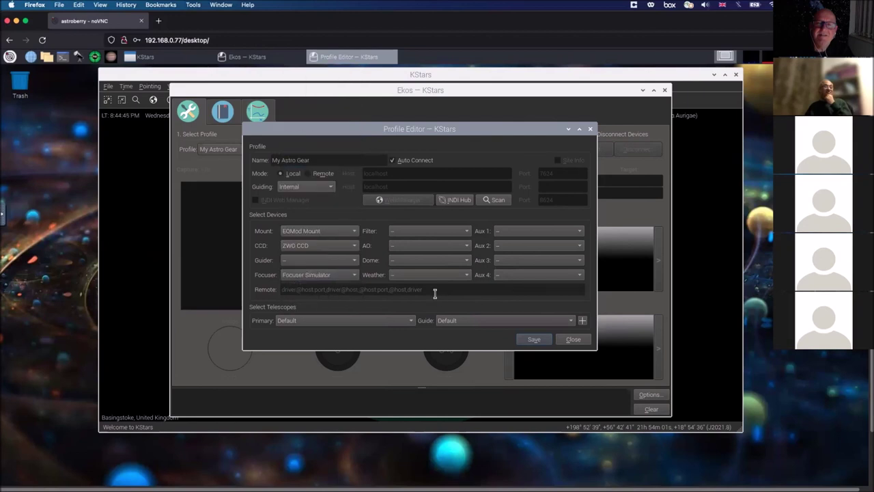
Step: Browse the Weather, Aux 1 and Aux 2 driver lists without choosing, then reopen Aux 1's list
{"action": "left_click", "coordinate": [466, 276]}
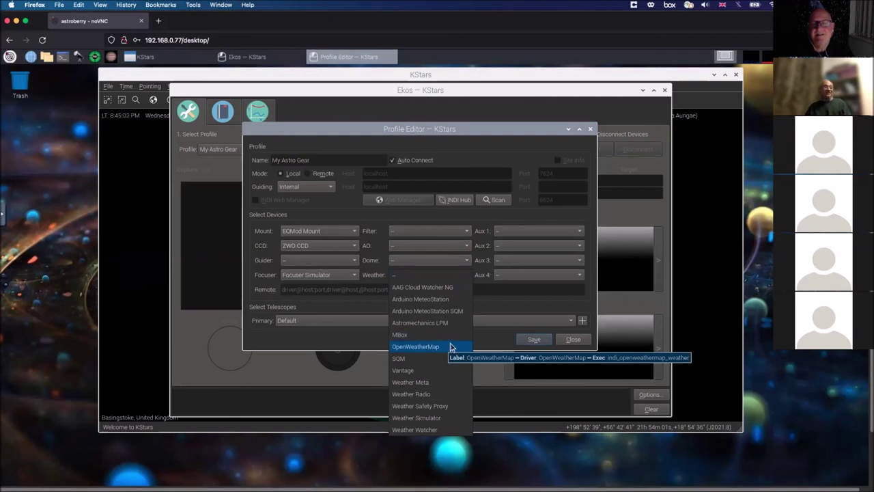
{"action": "left_click", "coordinate": [487, 310]}
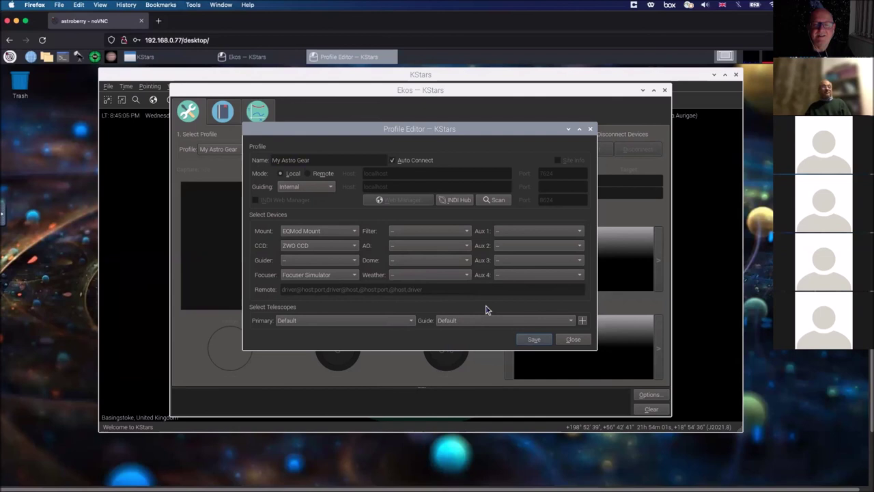
{"action": "left_click", "coordinate": [578, 233]}
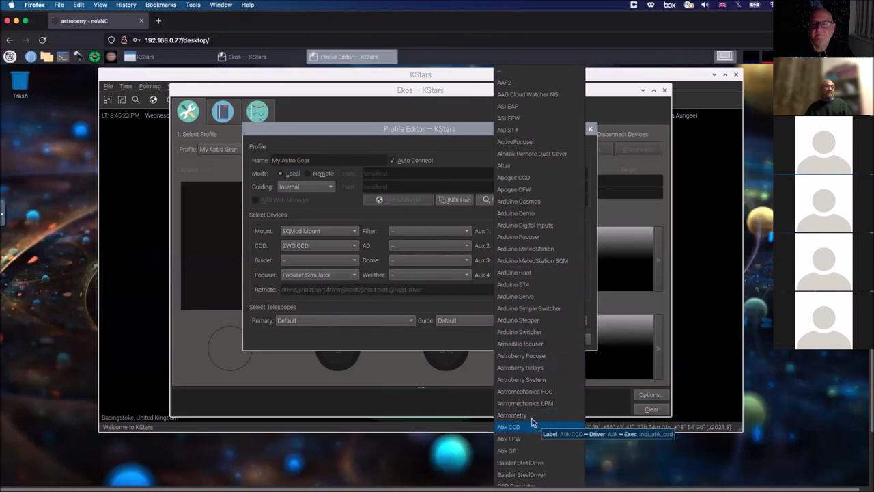
{"action": "left_click", "coordinate": [476, 347]}
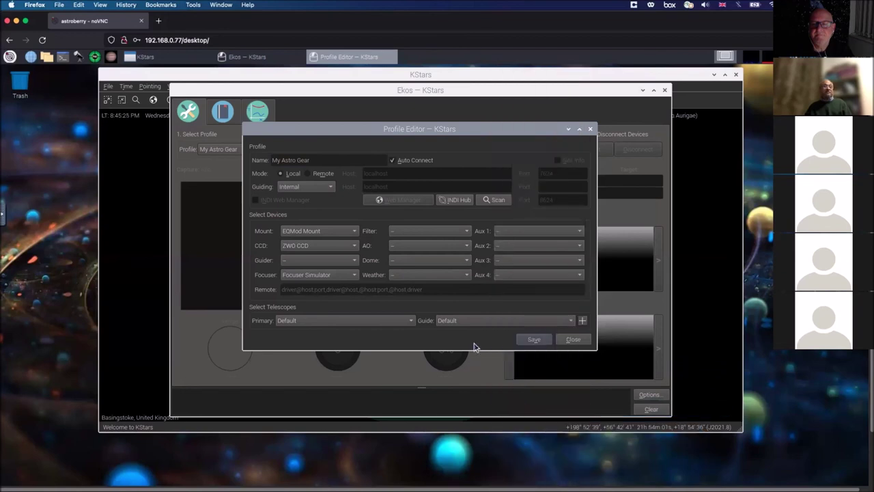
{"action": "left_click", "coordinate": [570, 249]}
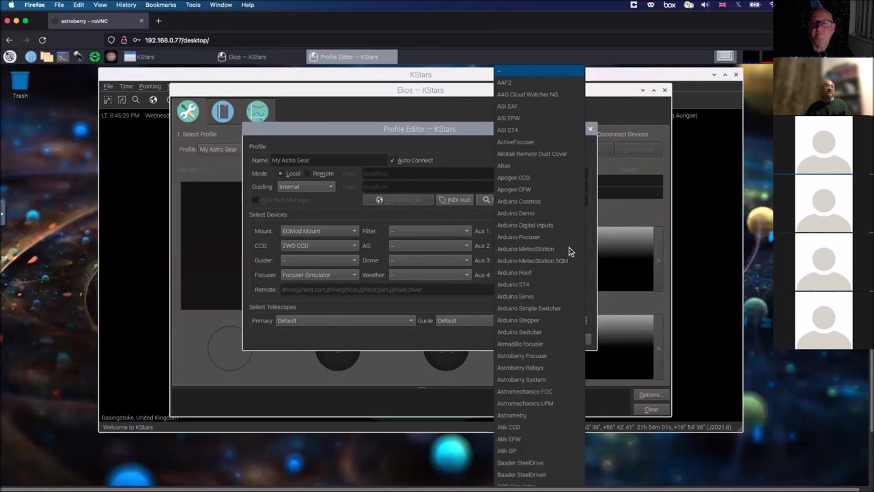
{"action": "left_click", "coordinate": [474, 316]}
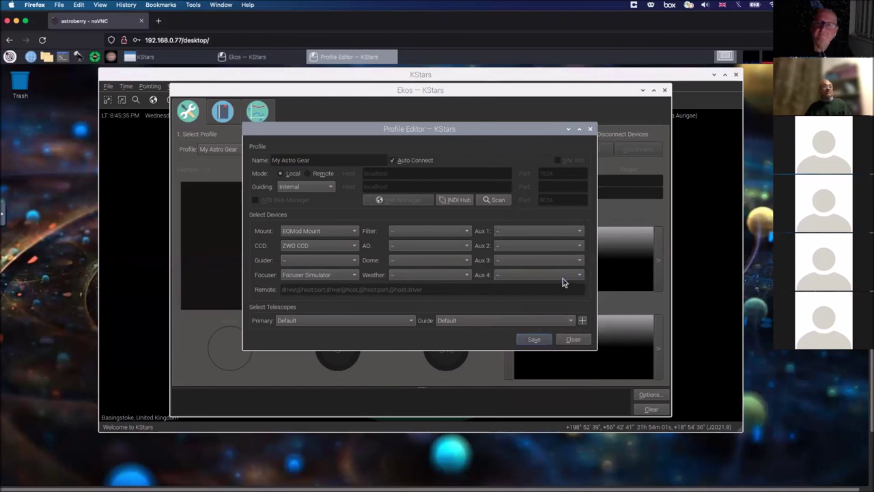
{"action": "left_click", "coordinate": [580, 233]}
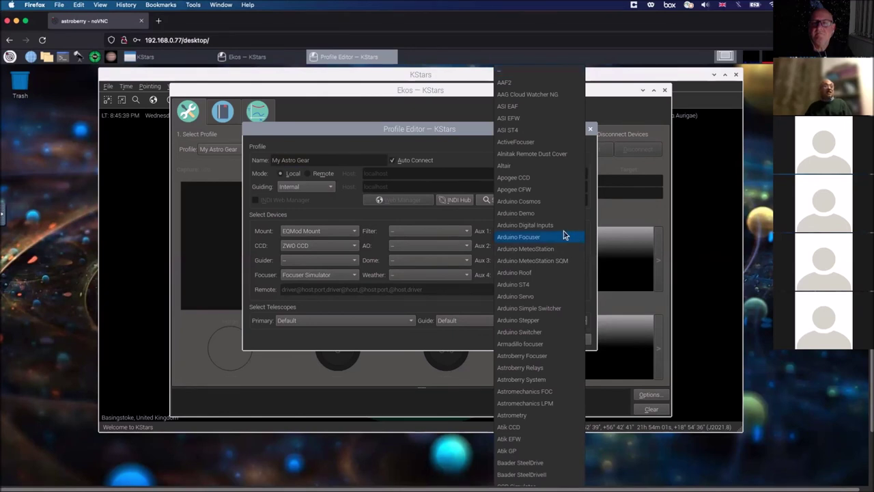
Step: Set Aux 1 to Arduino Focuser instead of ActiveFocuser and close the profile editor
{"action": "left_click", "coordinate": [544, 143]}
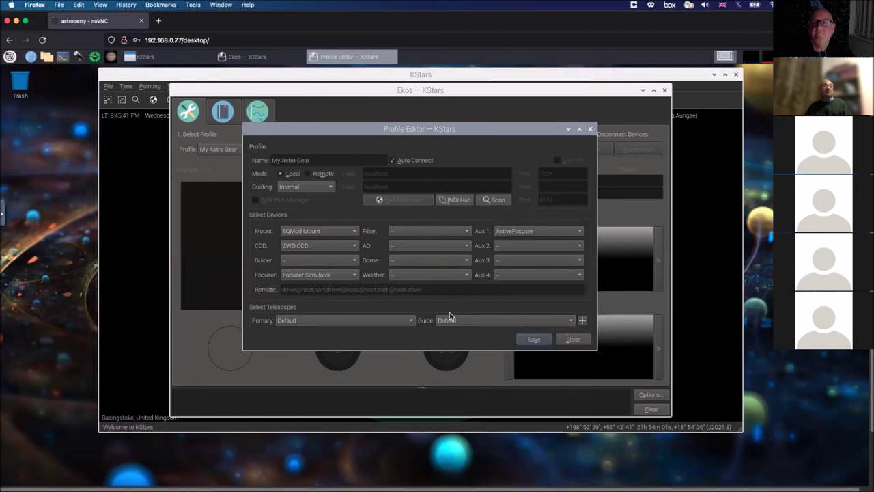
{"action": "left_click", "coordinate": [578, 232]}
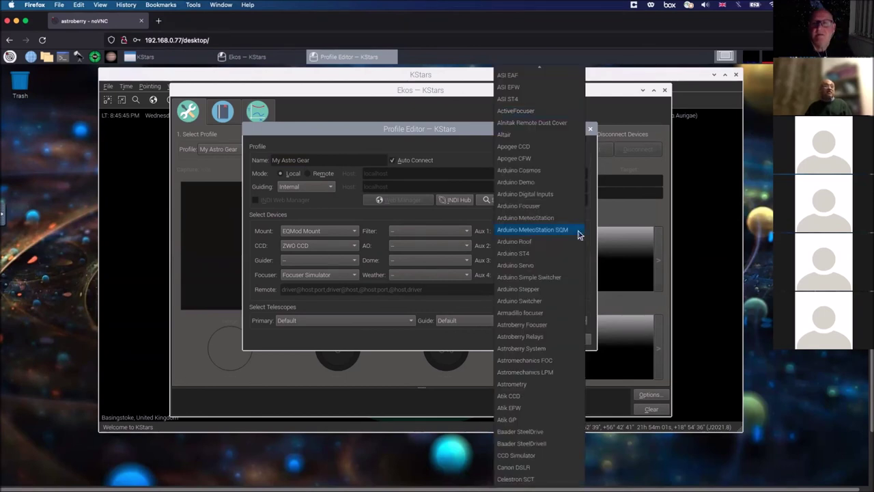
{"action": "left_click", "coordinate": [568, 205]}
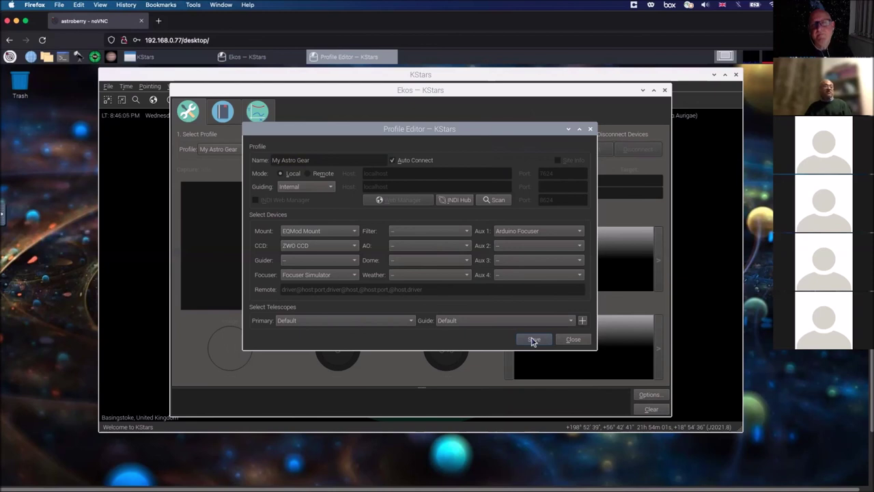
{"action": "left_click", "coordinate": [572, 340]}
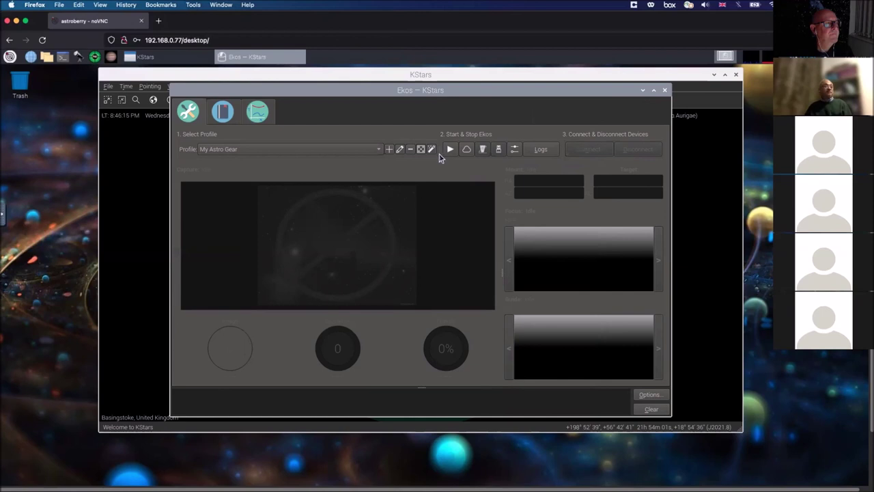
Step: Reopen the Profile Editor for the My Astro Gear profile
{"action": "left_click", "coordinate": [402, 150]}
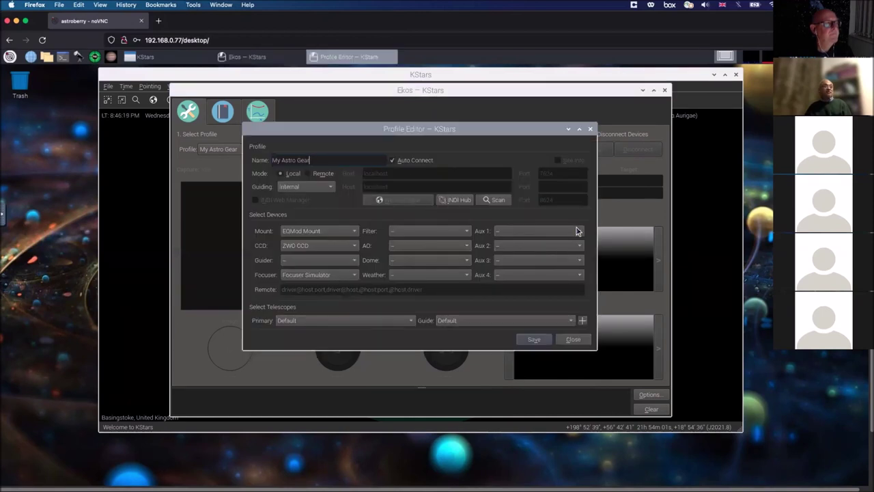
Step: Show the driver choices for the Aux 1 slot of the My Astro Gear profile
{"action": "left_click", "coordinate": [578, 232]}
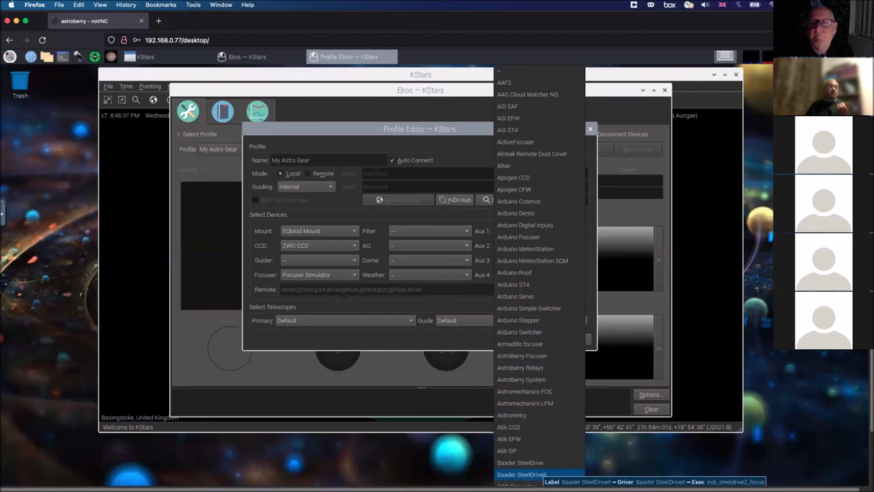
{"action": "scroll", "coordinate": [540, 277], "scroll_direction": "down", "scroll_amount": 1}
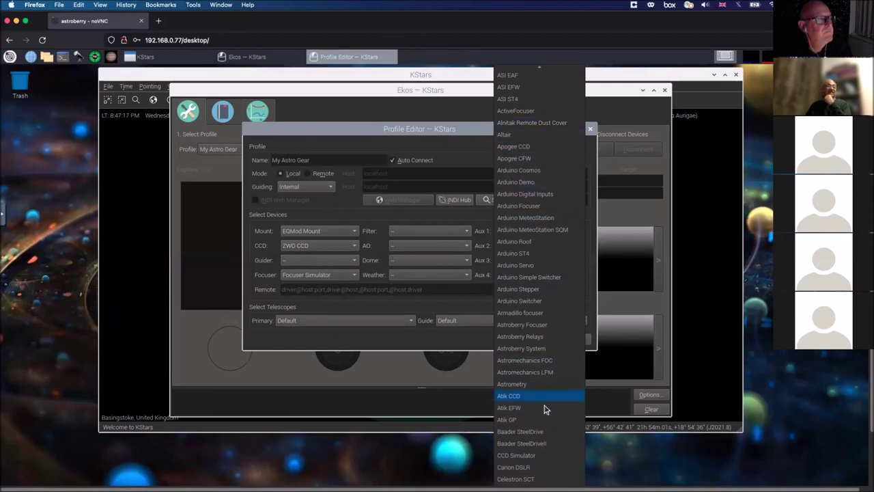
{"action": "scroll", "coordinate": [545, 410], "scroll_direction": "up", "scroll_amount": 1}
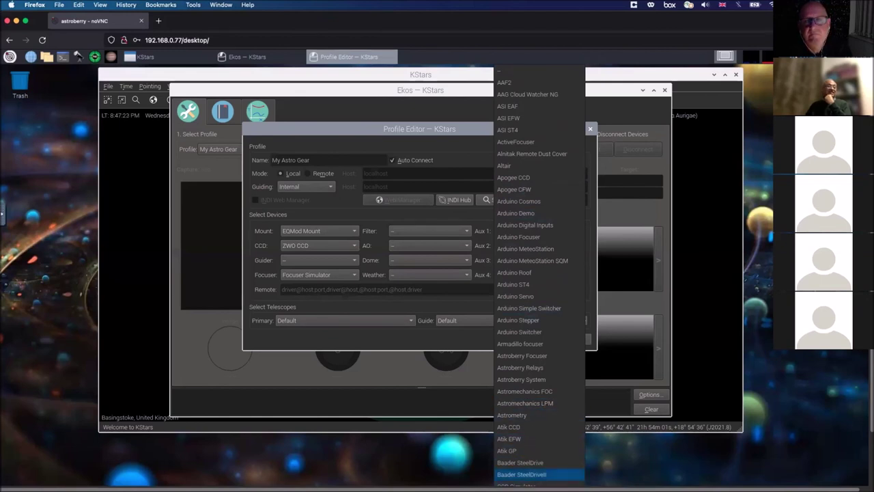
{"action": "scroll", "coordinate": [552, 419], "scroll_direction": "down", "scroll_amount": 11}
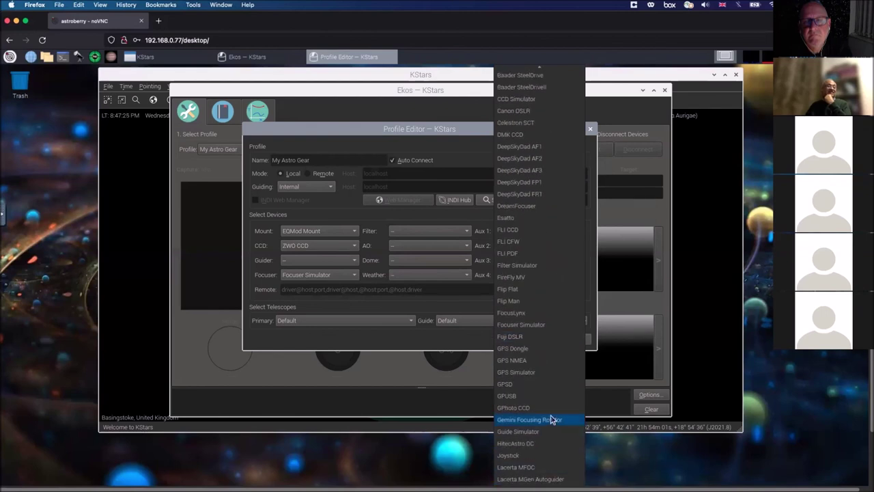
{"action": "scroll", "coordinate": [552, 419], "scroll_direction": "down", "scroll_amount": 1}
{"action": "scroll", "coordinate": [552, 419], "scroll_direction": "down", "scroll_amount": 5}
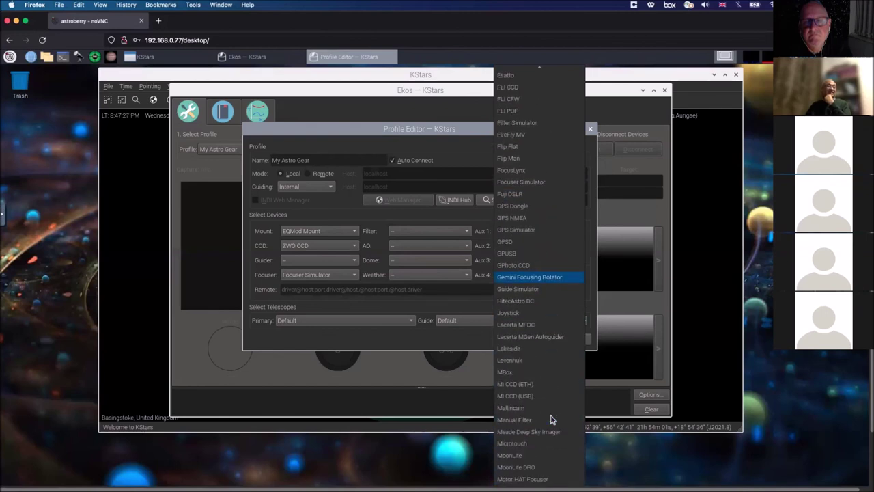
{"action": "scroll", "coordinate": [552, 420], "scroll_direction": "down", "scroll_amount": 2}
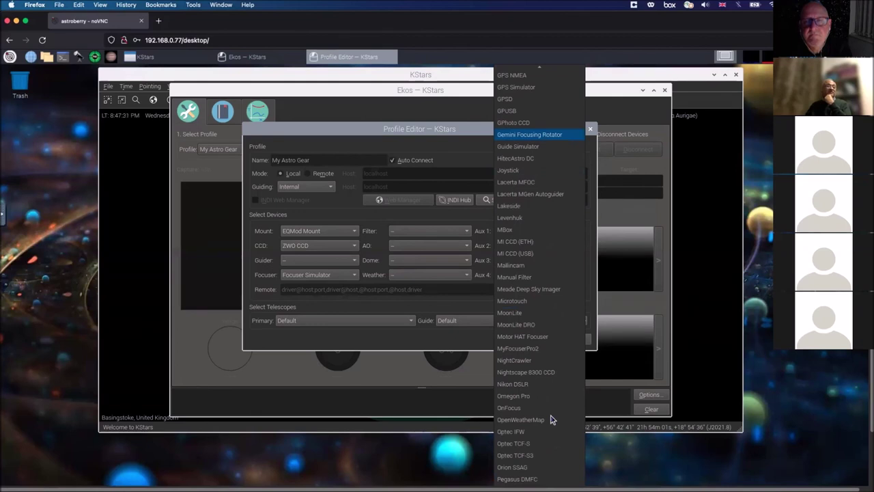
{"action": "scroll", "coordinate": [552, 419], "scroll_direction": "up", "scroll_amount": 4}
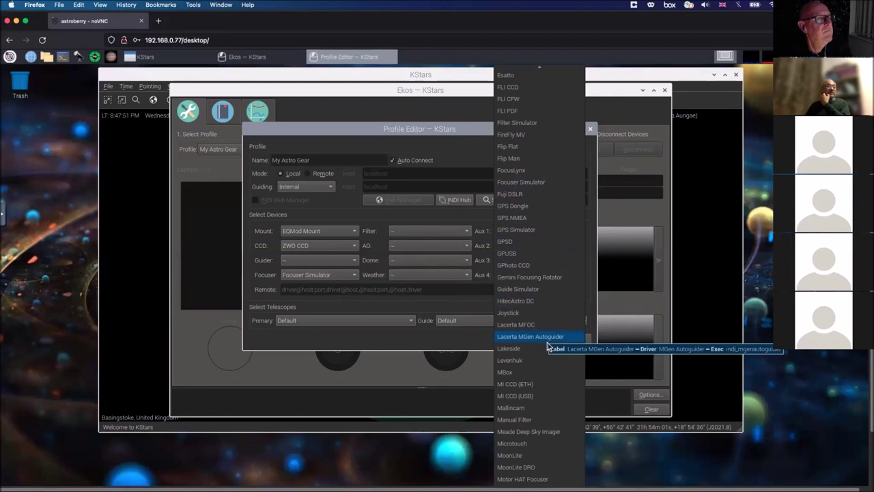
{"action": "scroll", "coordinate": [542, 370], "scroll_direction": "up", "scroll_amount": 7}
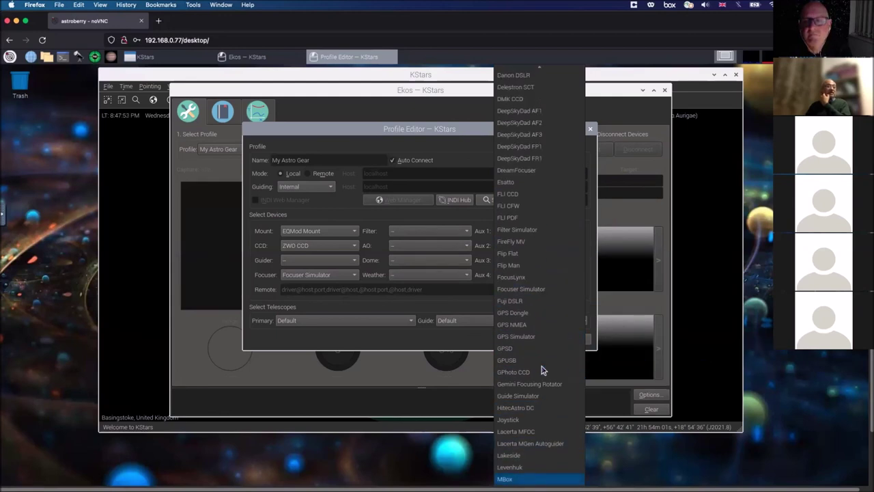
{"action": "scroll", "coordinate": [542, 370], "scroll_direction": "up", "scroll_amount": 7}
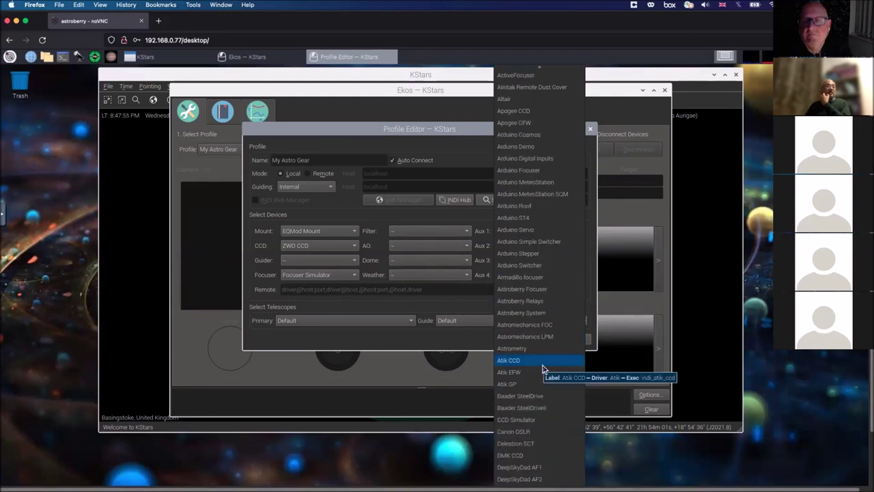
{"action": "scroll", "coordinate": [544, 369], "scroll_direction": "up", "scroll_amount": 1}
{"action": "scroll", "coordinate": [545, 368], "scroll_direction": "down", "scroll_amount": 20}
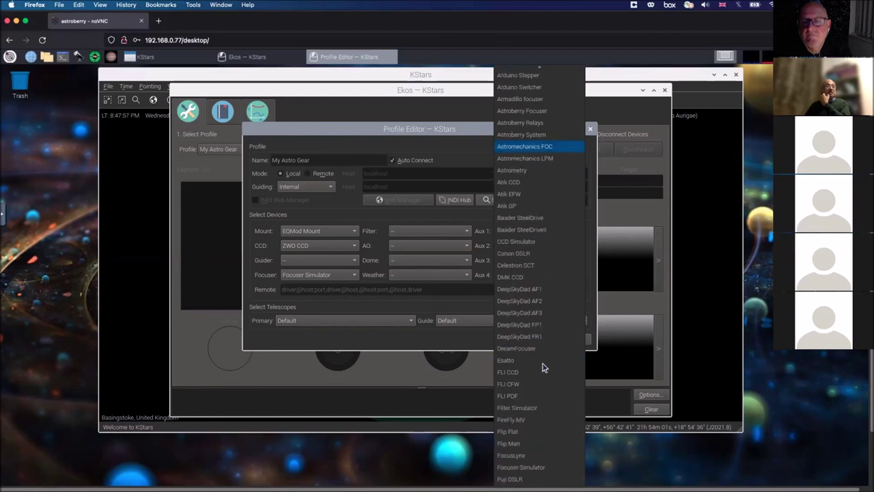
{"action": "scroll", "coordinate": [544, 367], "scroll_direction": "down", "scroll_amount": 2}
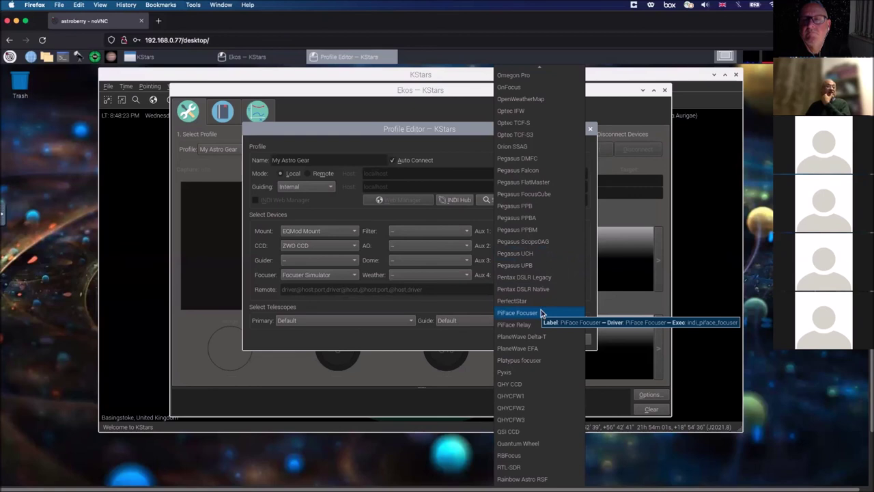
{"action": "scroll", "coordinate": [541, 313], "scroll_direction": "up", "scroll_amount": 1}
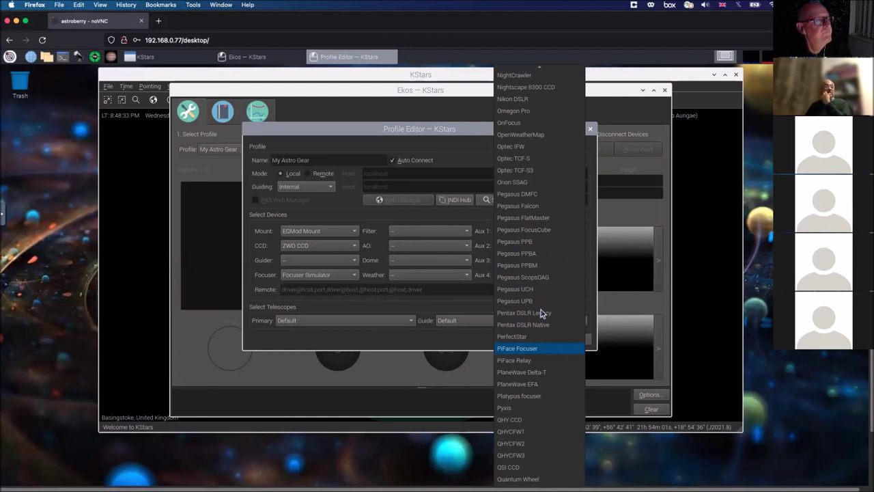
{"action": "scroll", "coordinate": [542, 313], "scroll_direction": "up", "scroll_amount": 1}
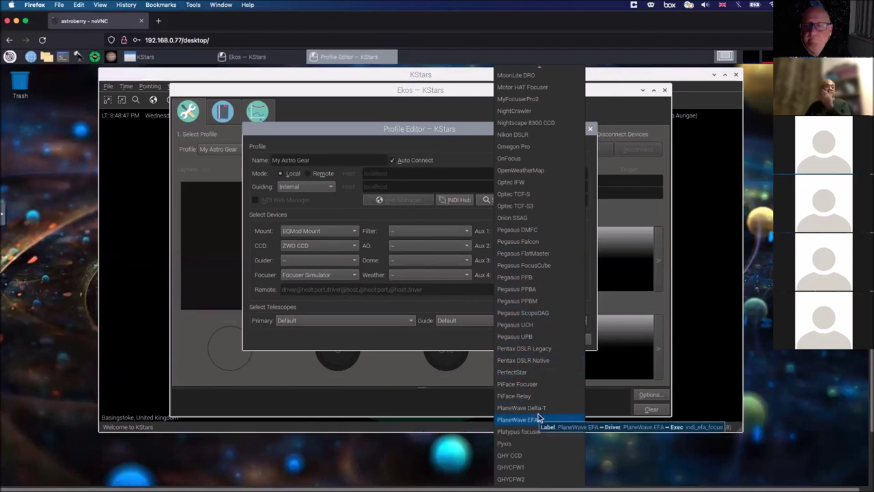
{"action": "scroll", "coordinate": [539, 418], "scroll_direction": "up", "scroll_amount": 2}
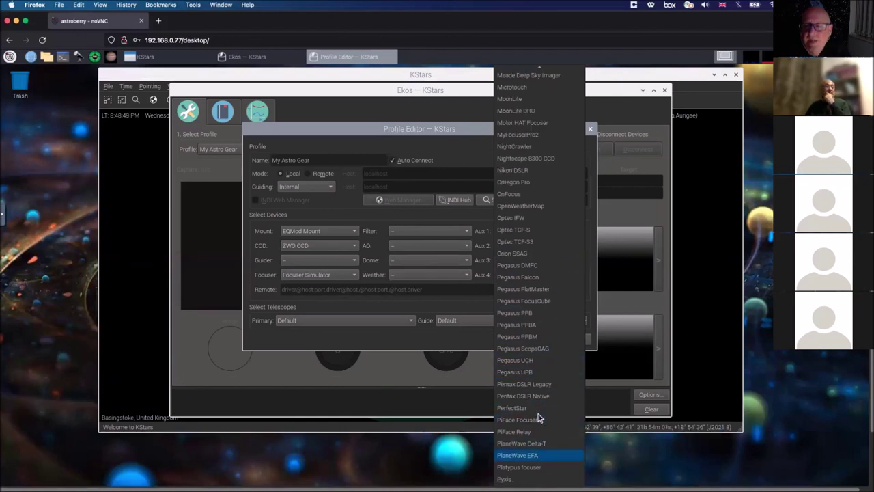
{"action": "scroll", "coordinate": [539, 418], "scroll_direction": "up", "scroll_amount": 1}
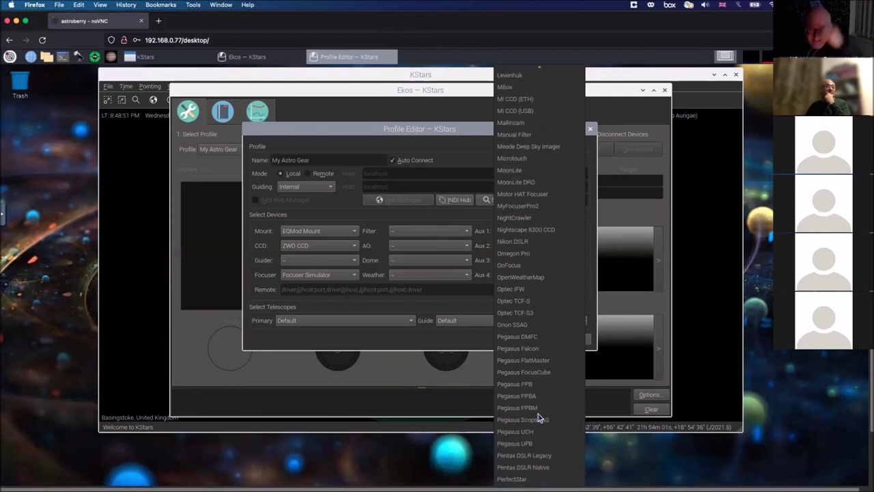
{"action": "scroll", "coordinate": [538, 418], "scroll_direction": "up", "scroll_amount": 1}
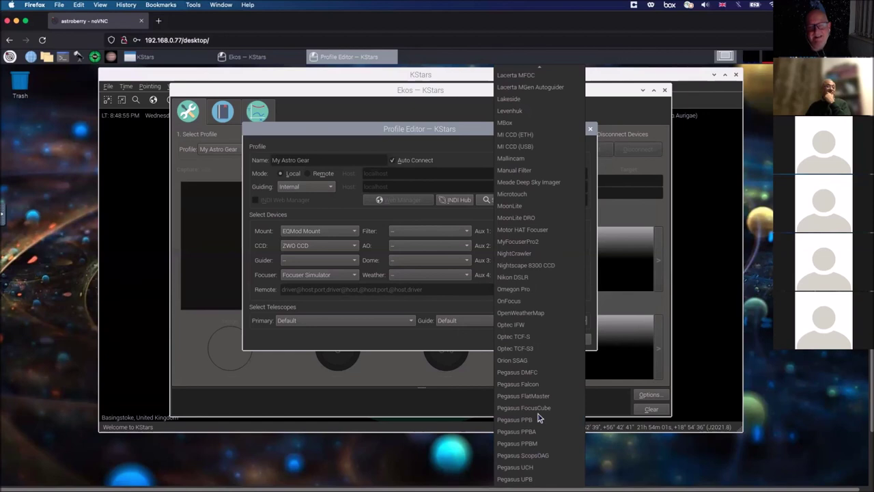
{"action": "scroll", "coordinate": [539, 418], "scroll_direction": "down", "scroll_amount": 1}
{"action": "scroll", "coordinate": [539, 418], "scroll_direction": "down", "scroll_amount": 4}
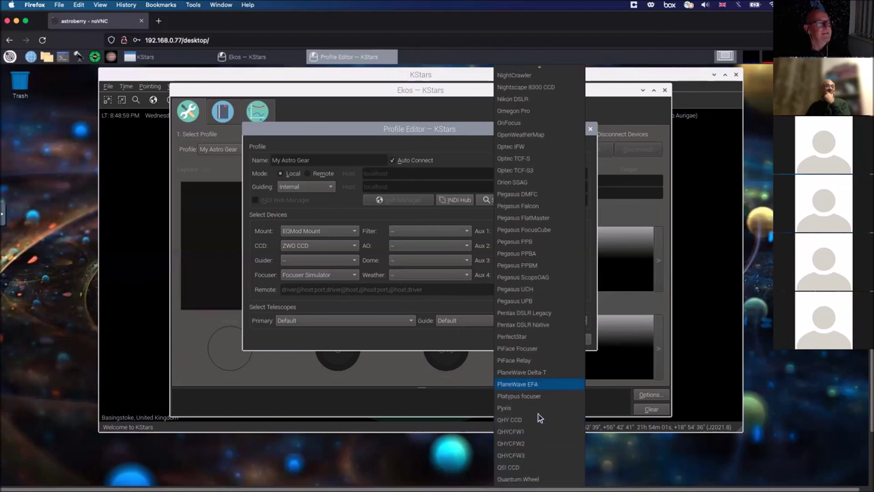
{"action": "scroll", "coordinate": [538, 418], "scroll_direction": "down", "scroll_amount": 3}
{"action": "scroll", "coordinate": [539, 418], "scroll_direction": "down", "scroll_amount": 6}
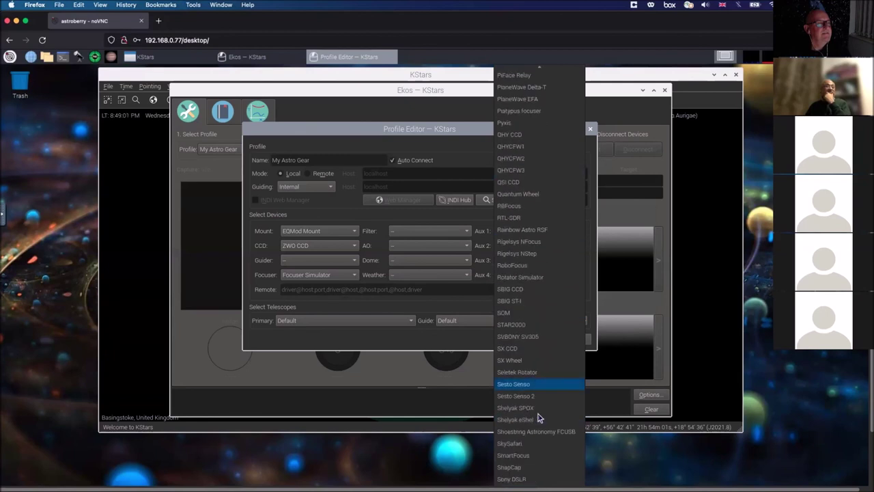
{"action": "scroll", "coordinate": [539, 418], "scroll_direction": "down", "scroll_amount": 1}
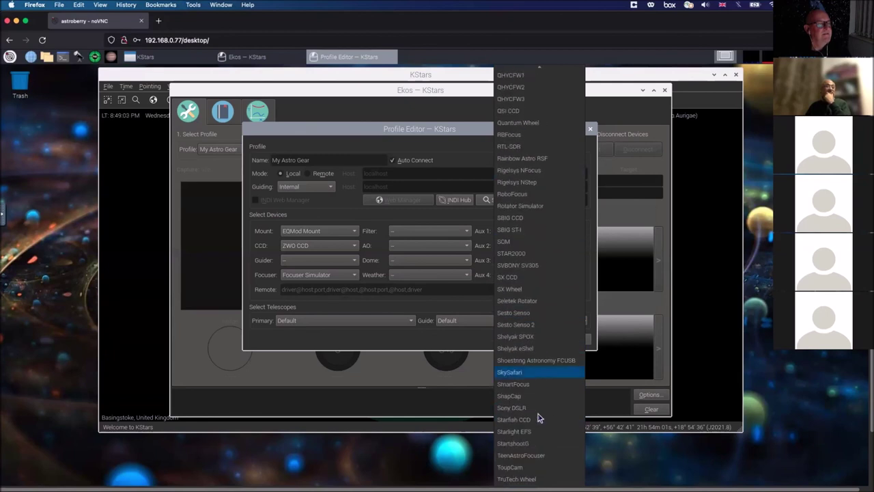
{"action": "scroll", "coordinate": [539, 418], "scroll_direction": "down", "scroll_amount": 1}
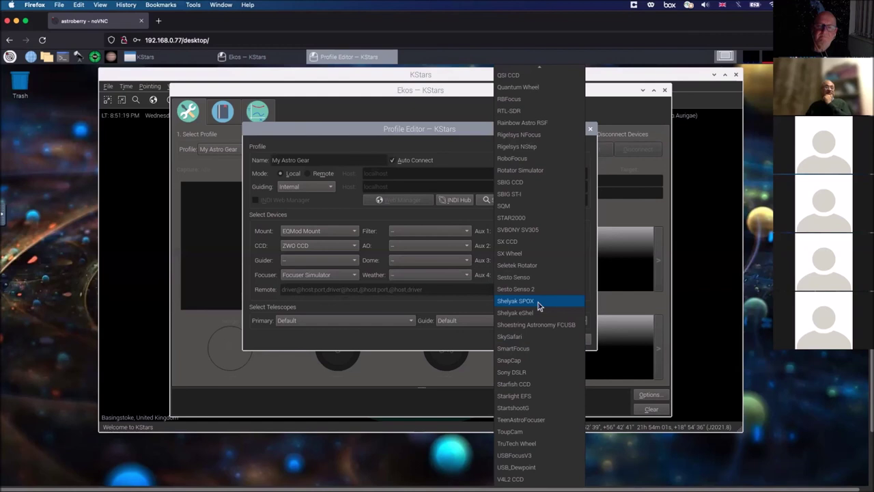
Step: Dismiss the Aux 1 driver list unchosen, close the Profile Editor without saving, then exit Ekos
{"action": "left_click", "coordinate": [449, 345]}
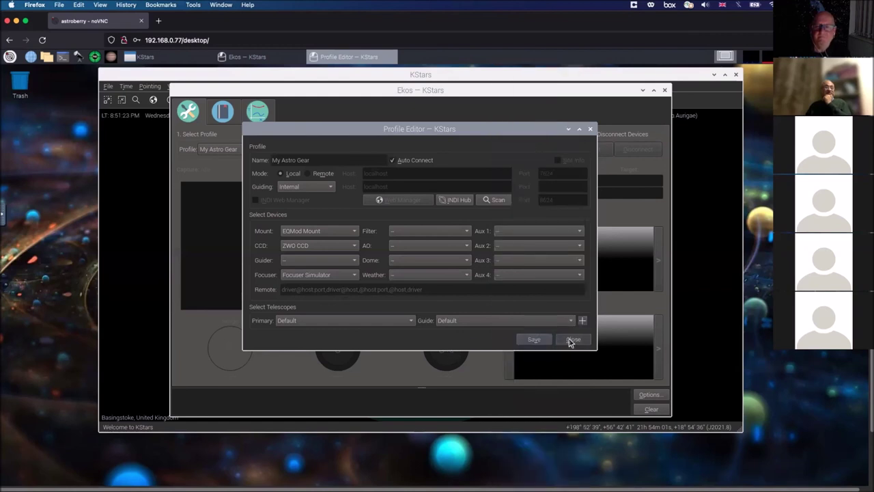
{"action": "left_click", "coordinate": [571, 339]}
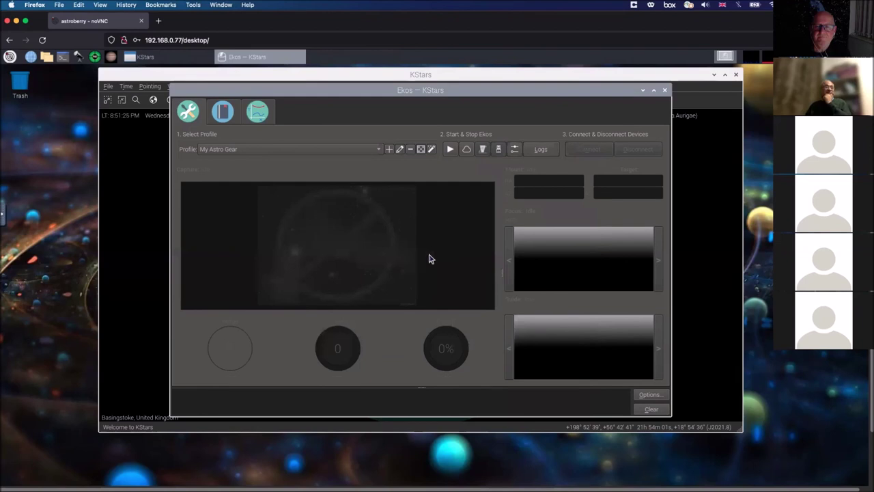
{"action": "left_click", "coordinate": [664, 90]}
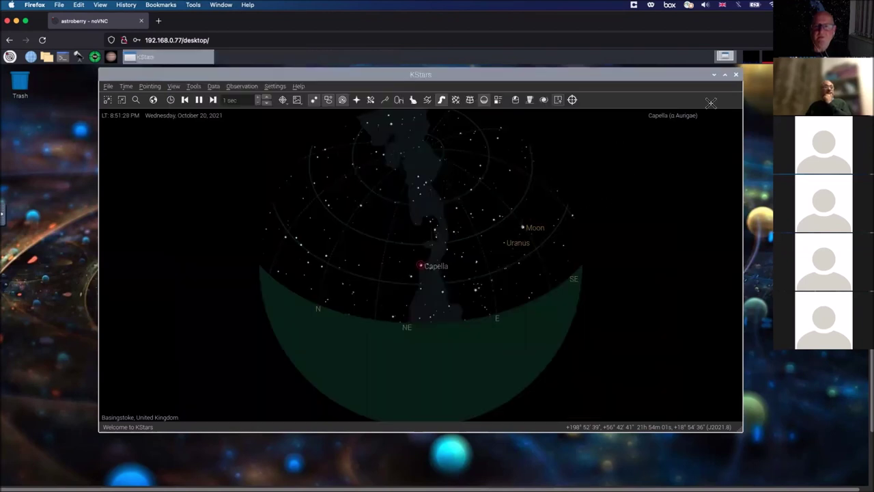